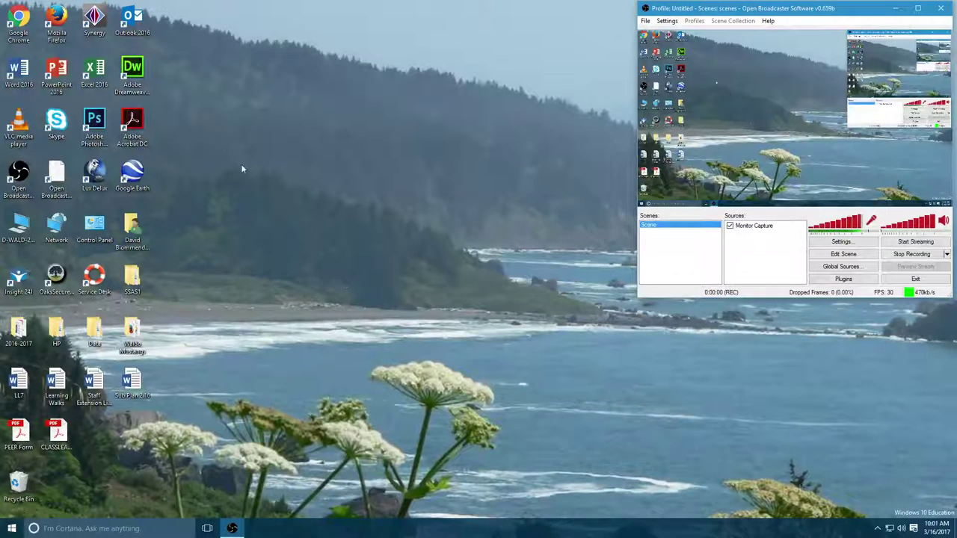
# Step: Open Google Sheets in Chrome and create a new blank spreadsheet
pyautogui.click(18, 23)
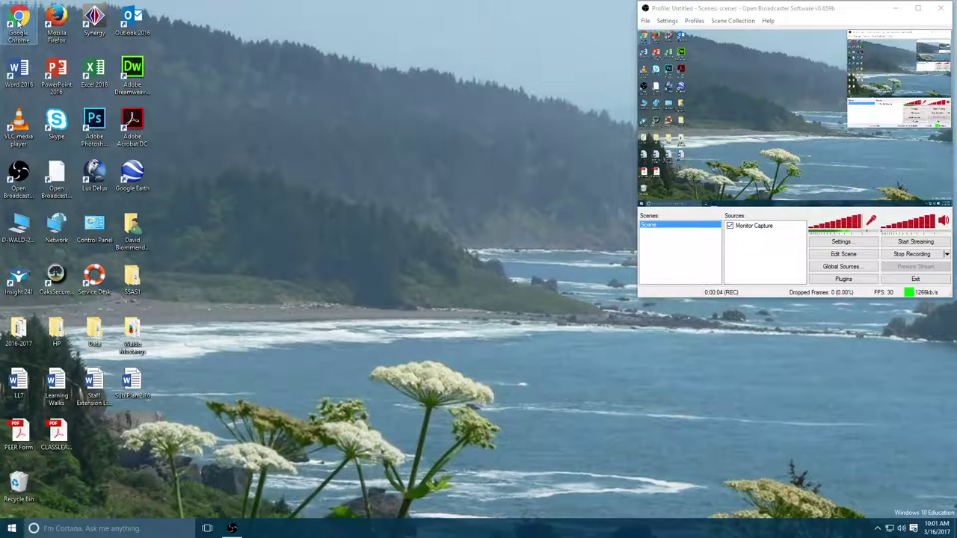
pyautogui.doubleClick(18, 22)
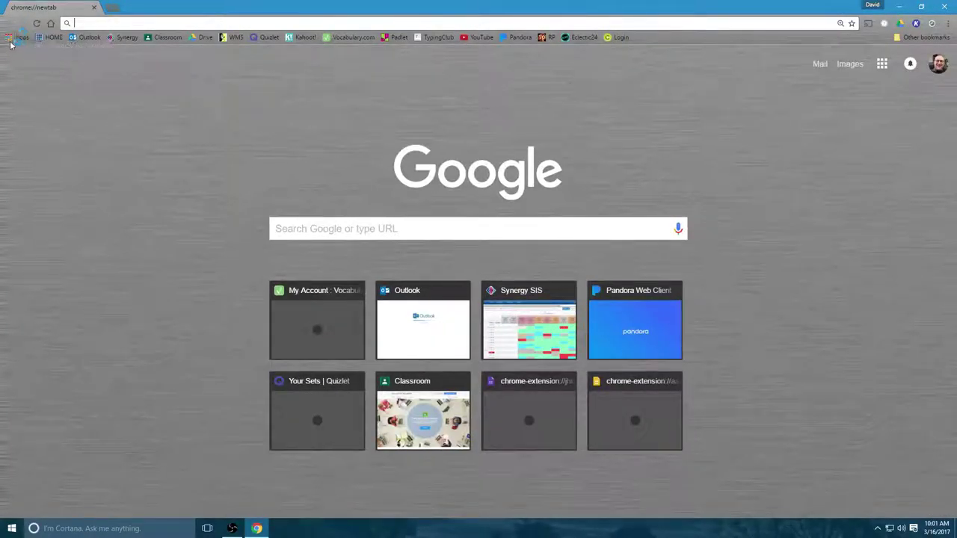
pyautogui.click(12, 39)
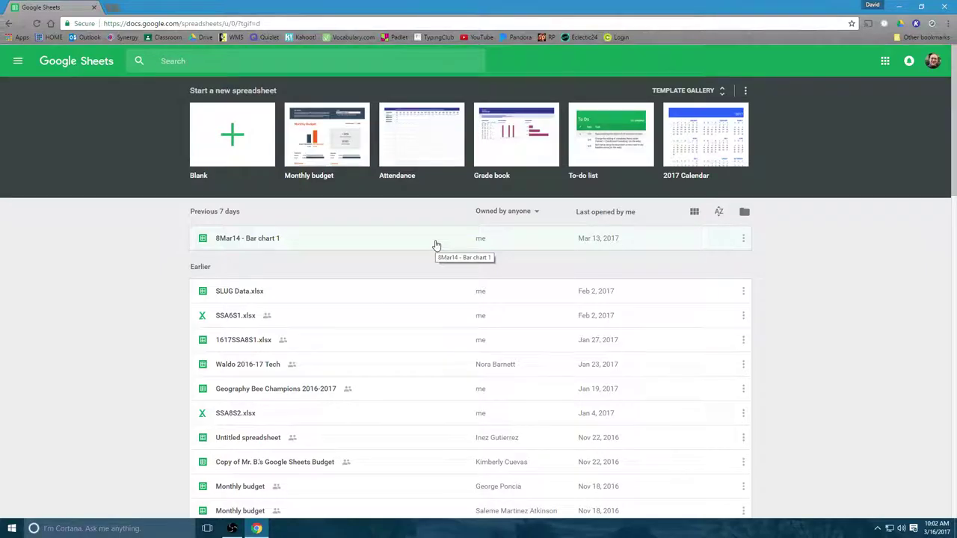
pyautogui.click(437, 245)
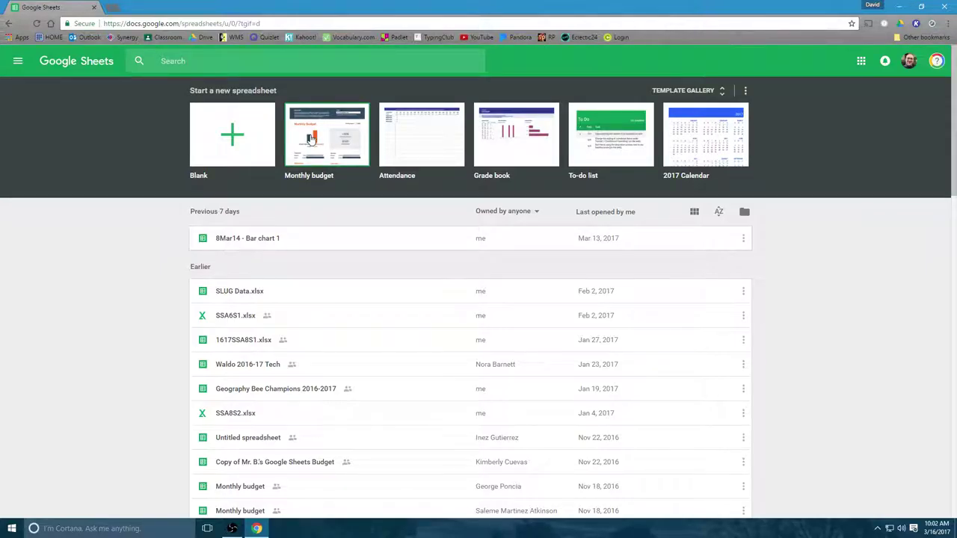
pyautogui.click(250, 138)
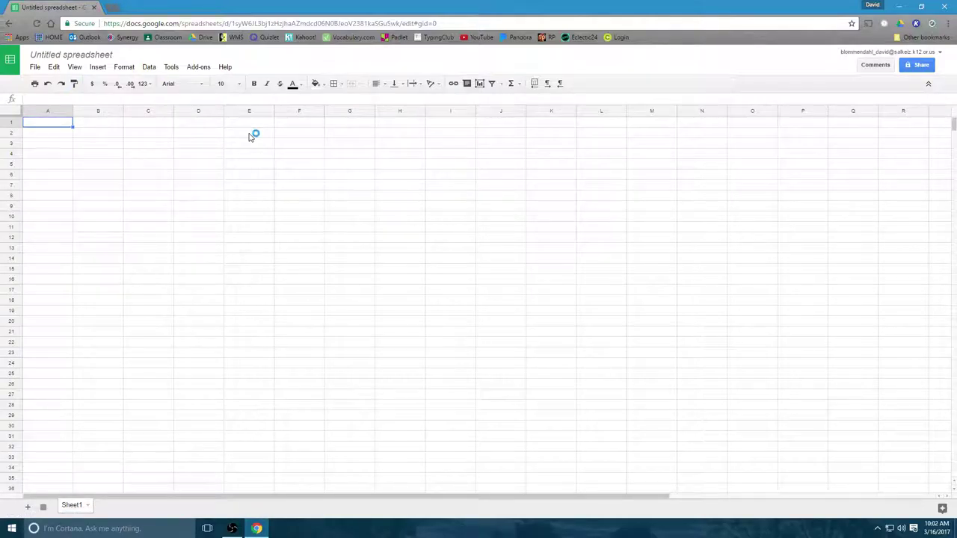
# Step: Rename the untitled spreadsheet with the owner's title and surname in possessive form, followed by "Budget"
pyautogui.click(110, 54)
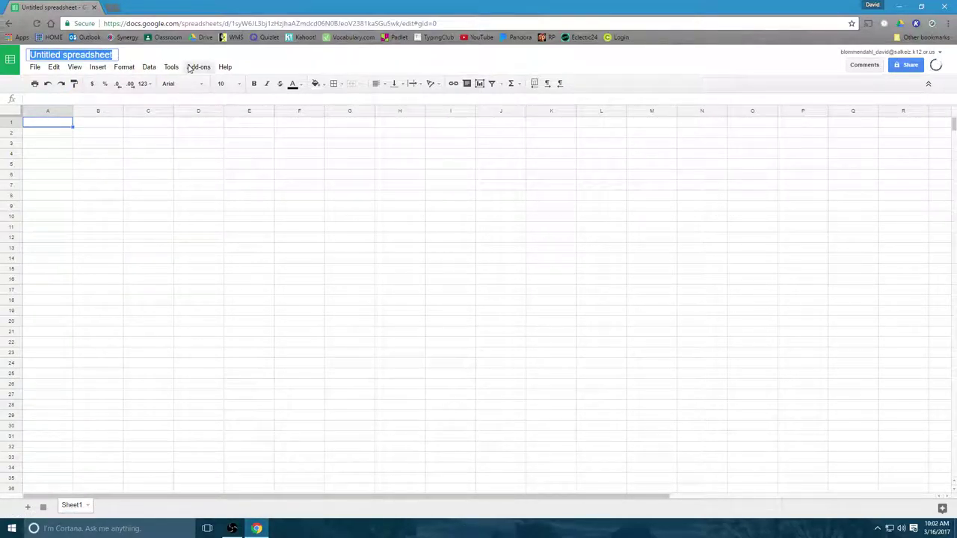
pyautogui.write("Mr. Blommendahl's Budget")
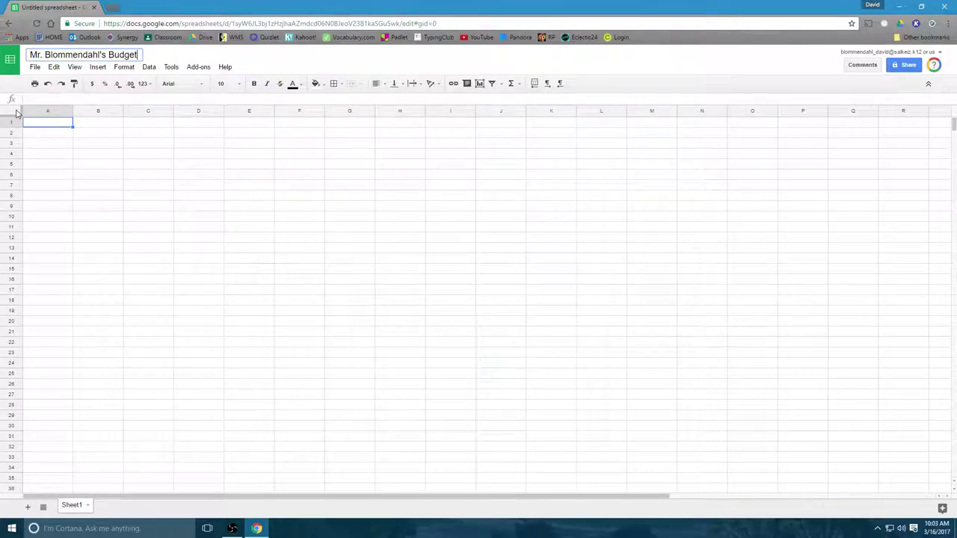
# Step: Set the font of the entire sheet to Courier New at size 14
pyautogui.click(16, 112)
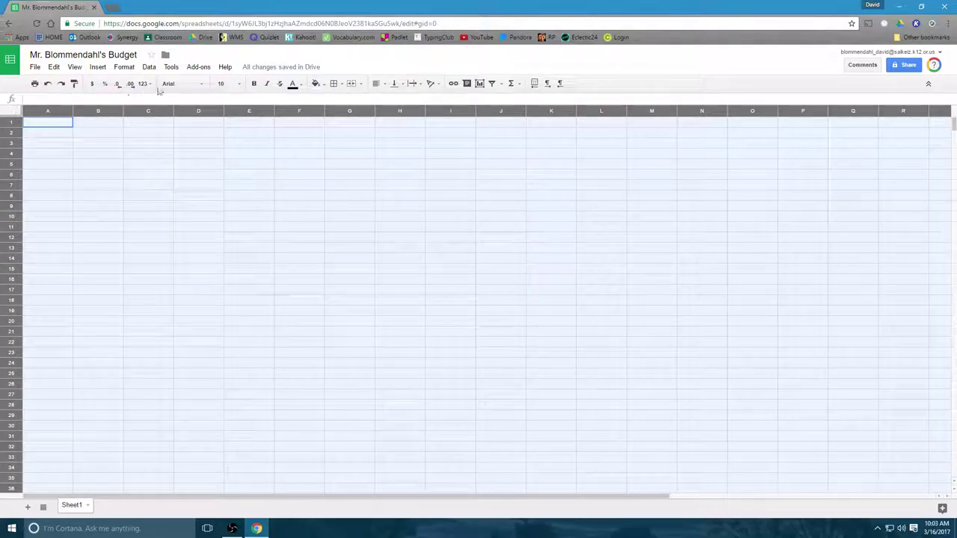
pyautogui.click(201, 86)
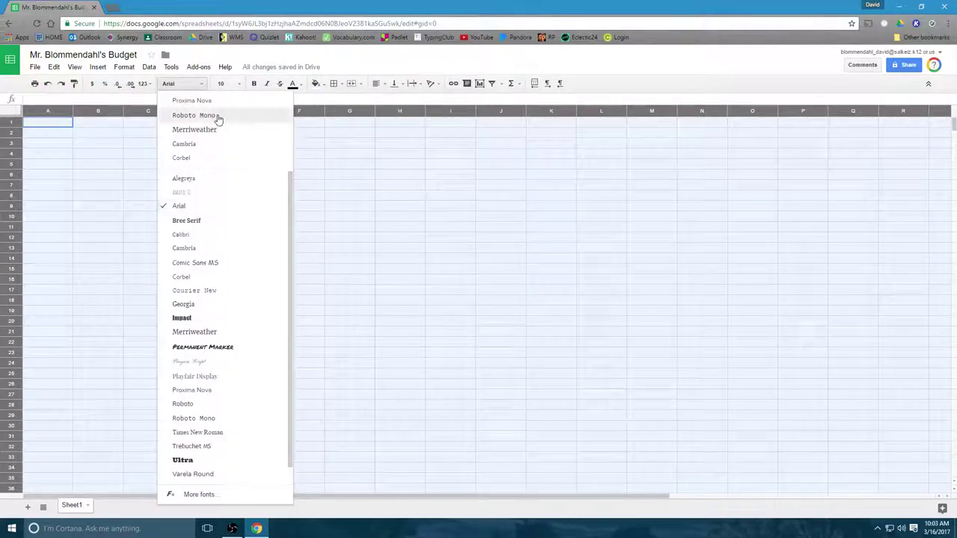
pyautogui.click(214, 296)
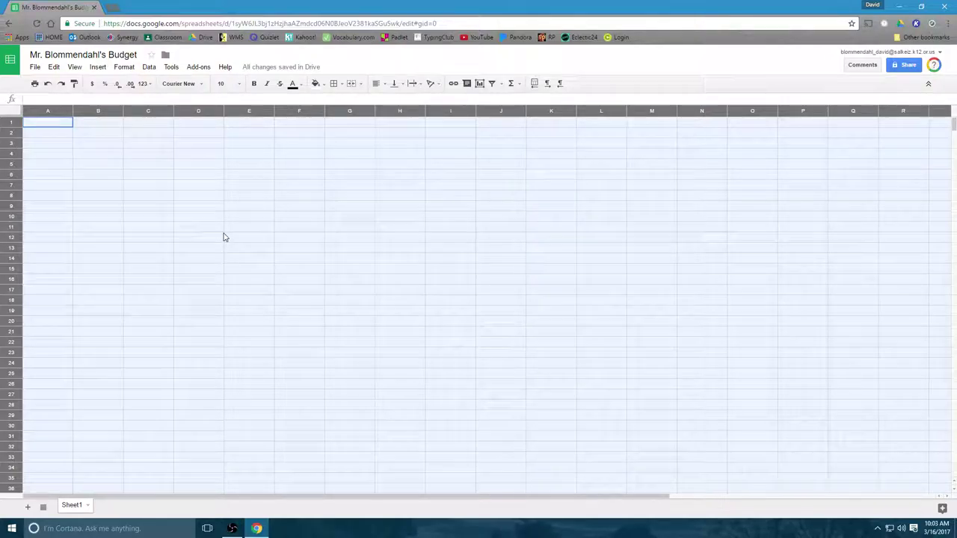
pyautogui.click(239, 85)
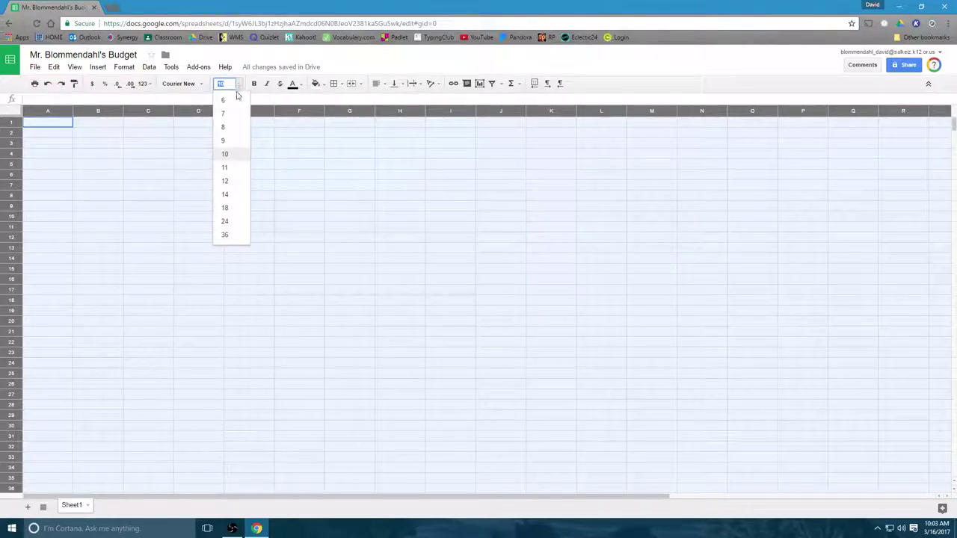
pyautogui.click(225, 196)
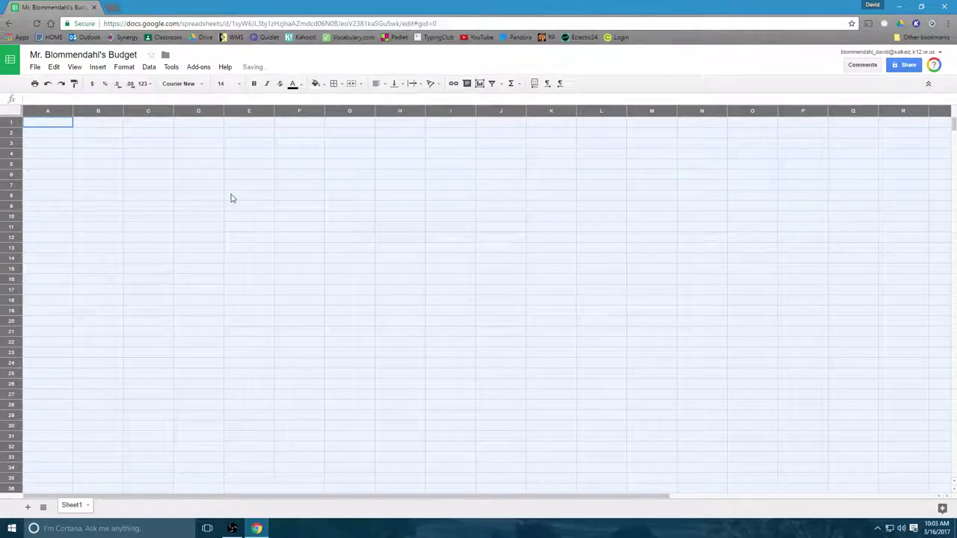
# Step: Enter the title "MY MONTHLY BUDGET" in cell A1 and make it bold
pyautogui.click(49, 126)
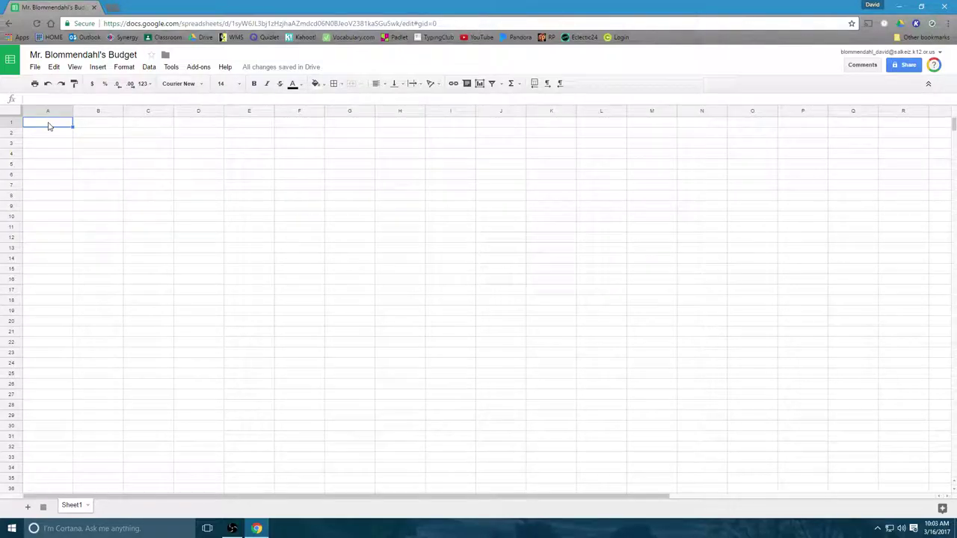
pyautogui.write('MY MONTHLY BUDGET')
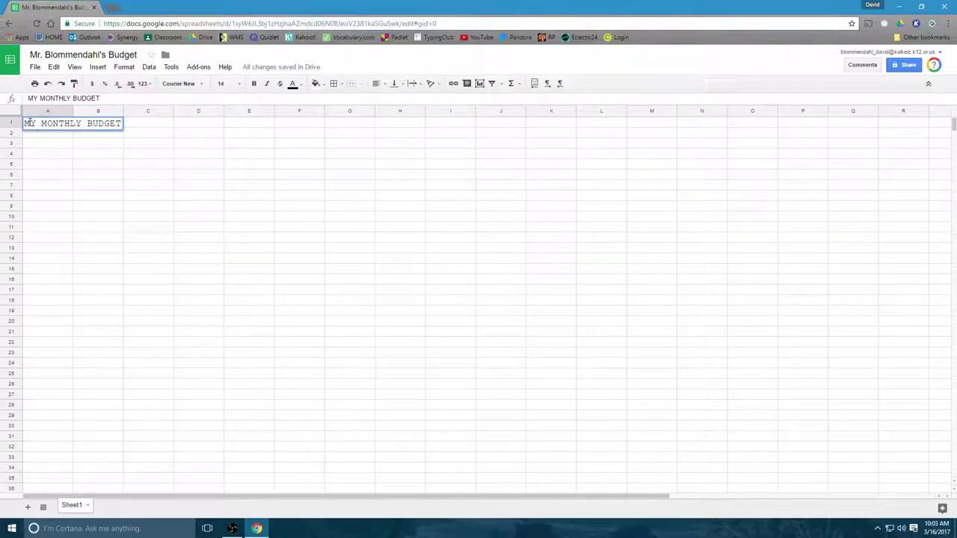
pyautogui.moveTo(24, 123); pyautogui.dragTo(122, 123)
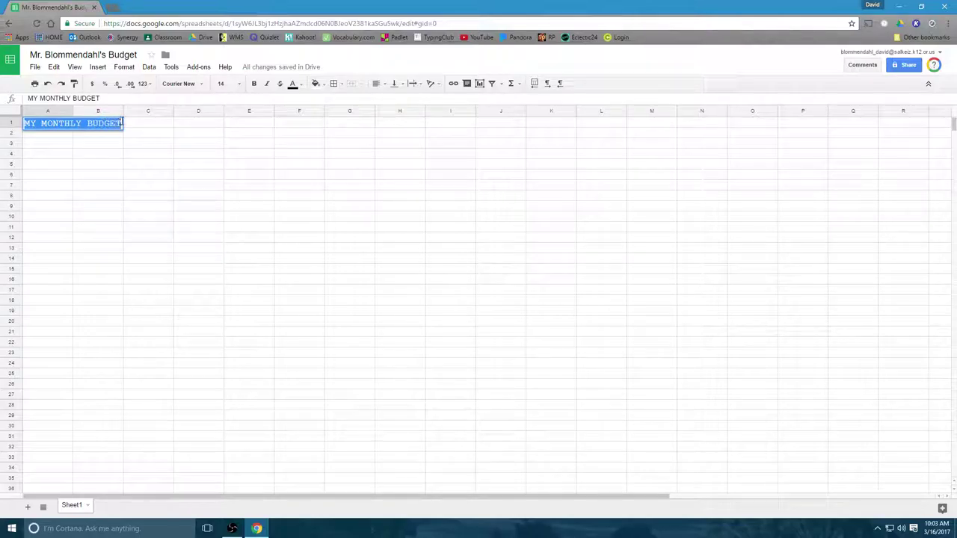
pyautogui.click(254, 84)
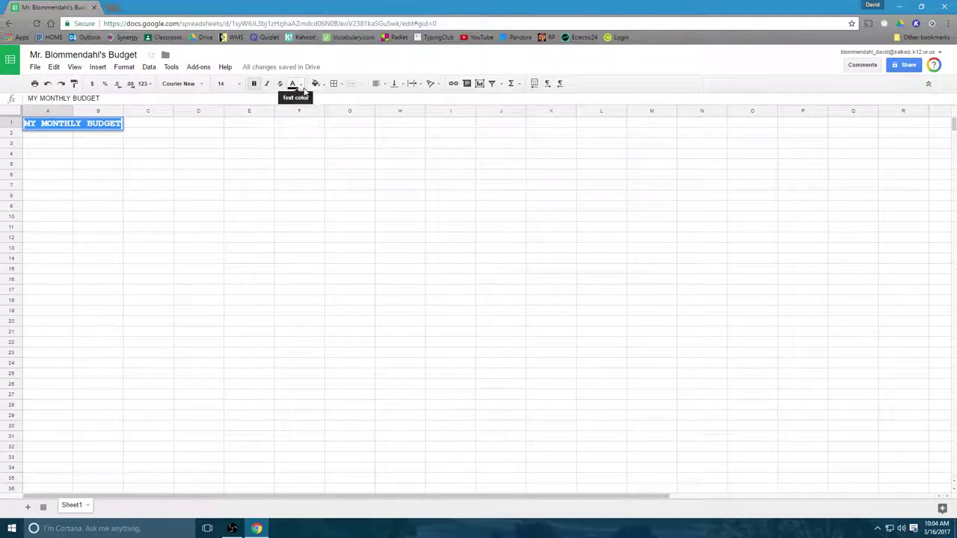
# Step: Set the font size of the title row (row 1) to 24
pyautogui.click(16, 124)
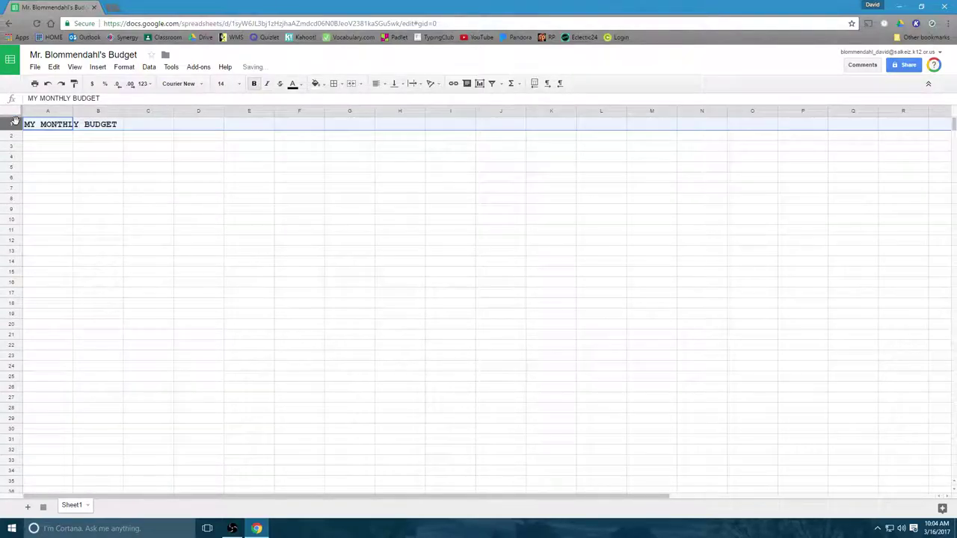
pyautogui.click(225, 83)
pyautogui.click(224, 221)
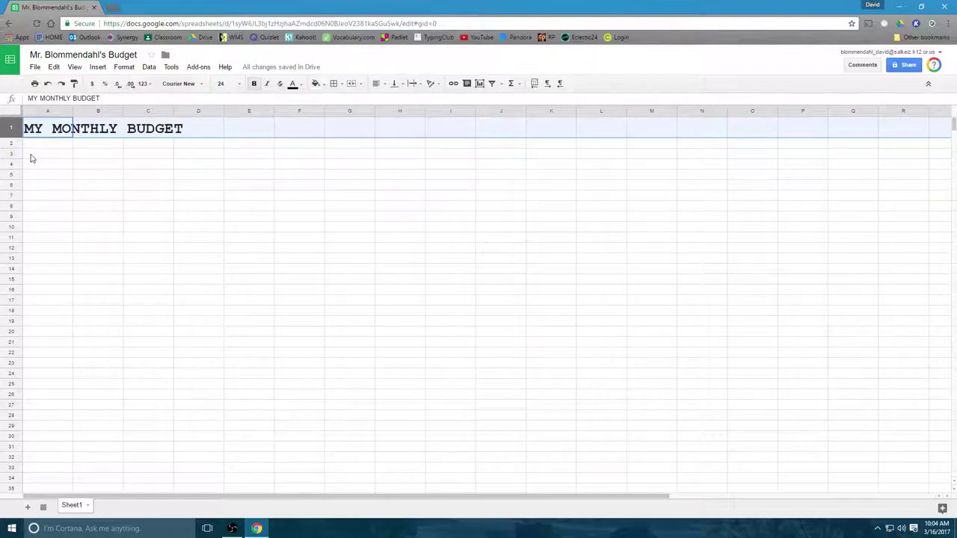
# Step: Enter the column header "CATEGORY" in capitals in cell A3
pyautogui.click(30, 155)
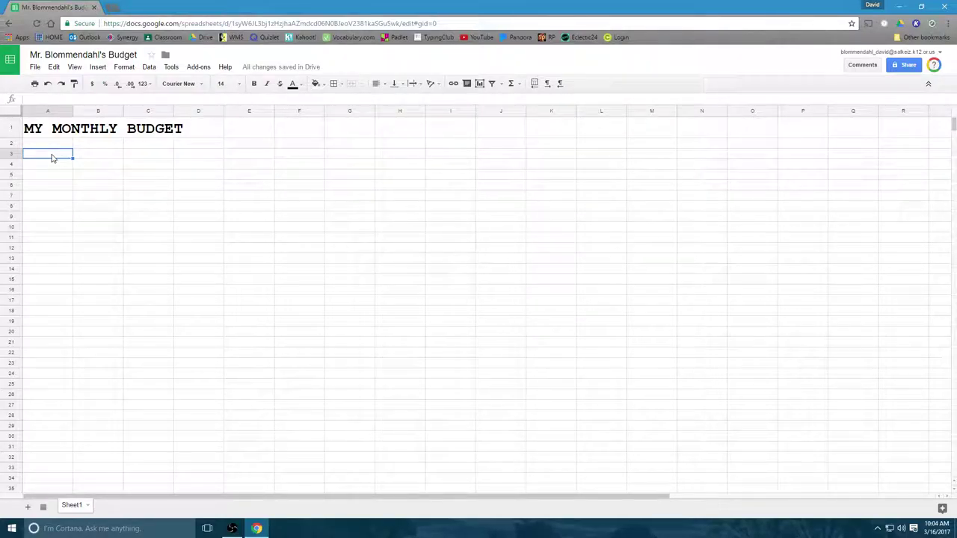
pyautogui.write('category')
pyautogui.press('BackSpace')
pyautogui.press('BackSpace')
pyautogui.press('BackSpace')
pyautogui.press('BackSpace')
pyautogui.press('BackSpace')
pyautogui.press('BackSpace')
pyautogui.press('BackSpace')
pyautogui.write('CATEGRO')
pyautogui.press('BackSpace')
pyautogui.press('BackSpace')
pyautogui.press('BackSpace')
pyautogui.write('ORY')
# Step: Enter the column header "BUDGETED AMOUNT" in cell B3
pyautogui.click(91, 154)
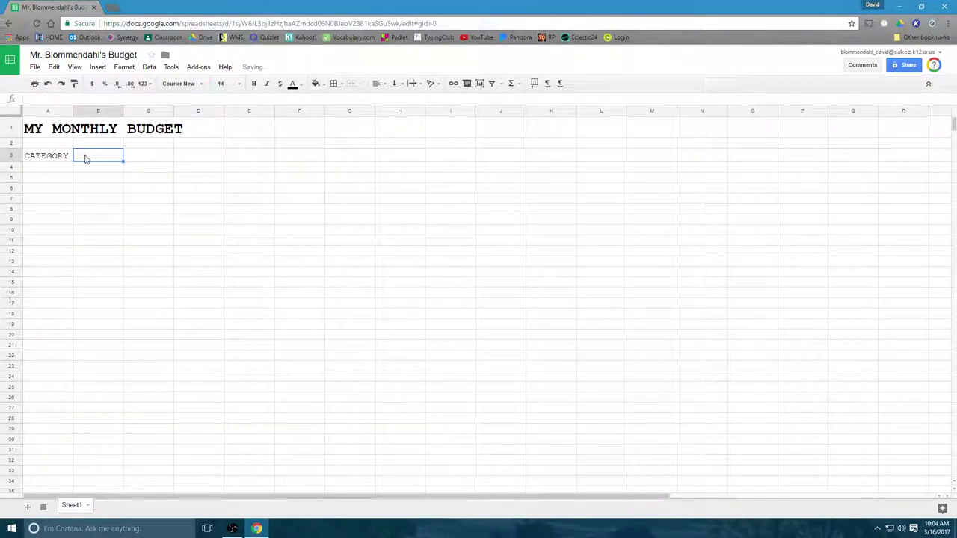
pyautogui.write('AMOUNT')
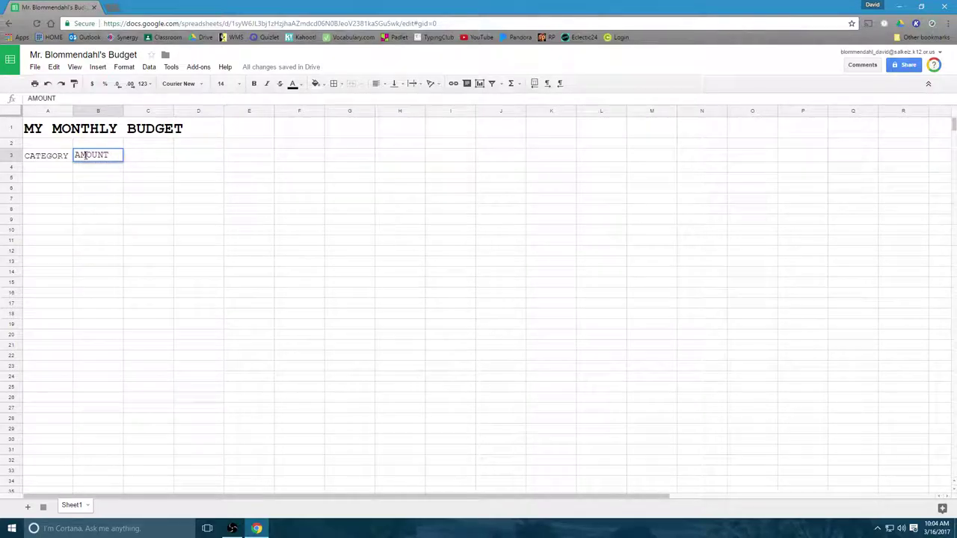
pyautogui.click(139, 157)
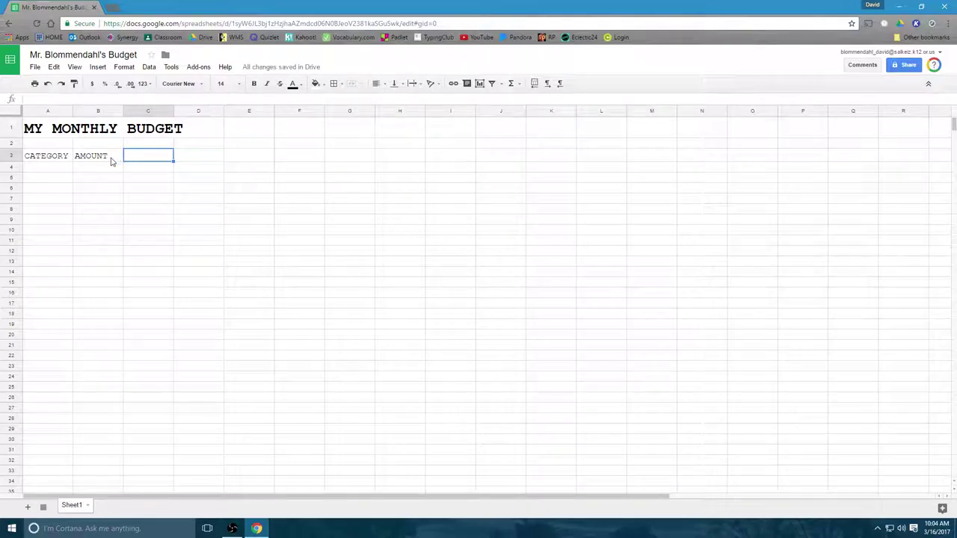
pyautogui.click(110, 160)
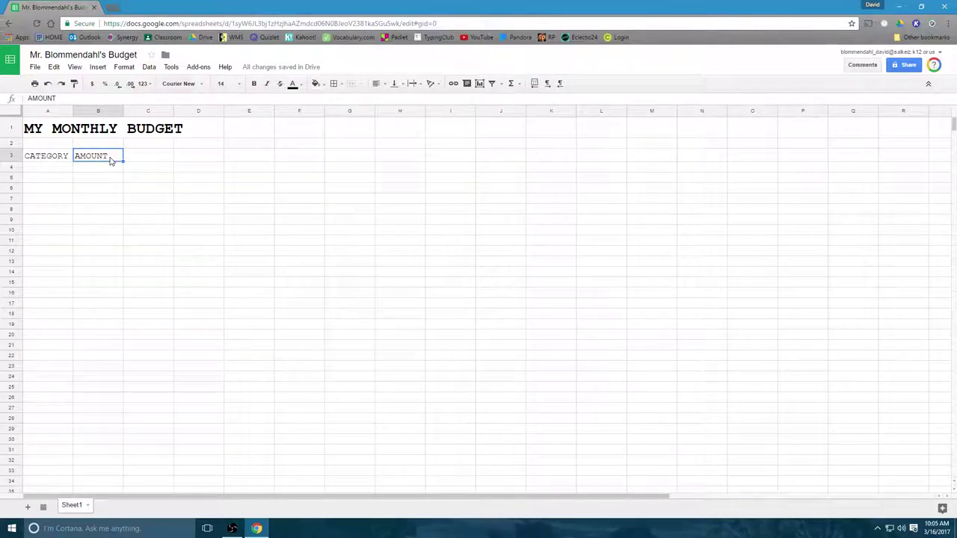
pyautogui.write('BE')
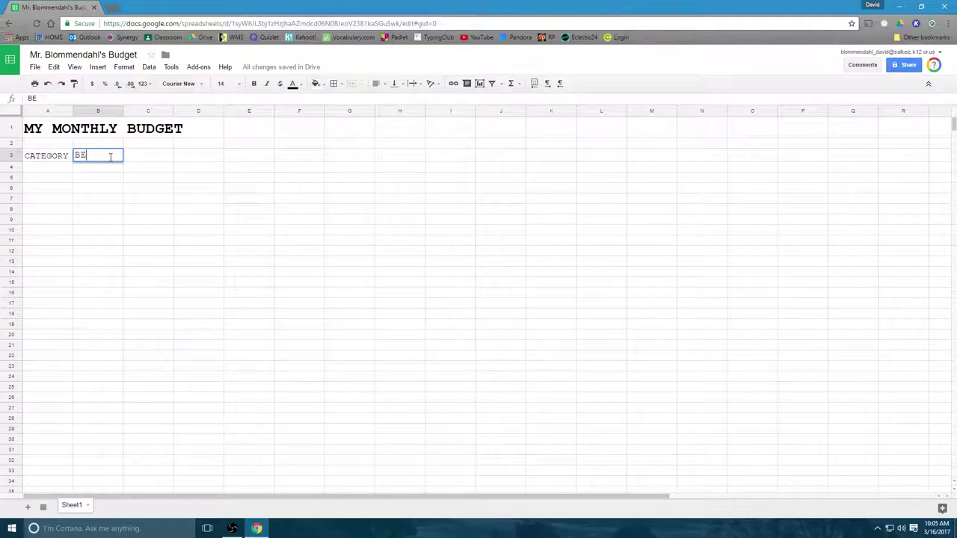
pyautogui.press('BackSpace')
pyautogui.write('UDGETED AMOUNT')
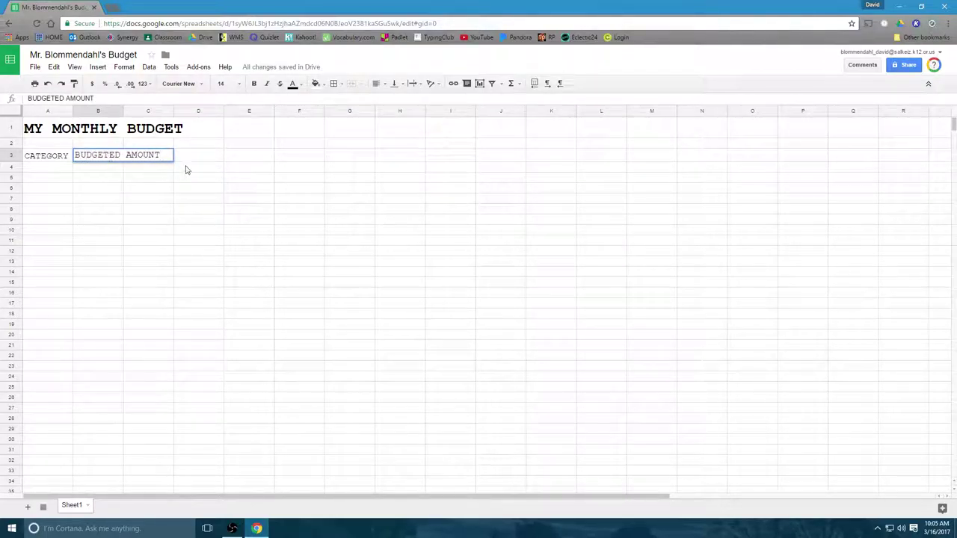
# Step: Enter the column header "ACTUAL" in capitals in cell D3
pyautogui.click(193, 155)
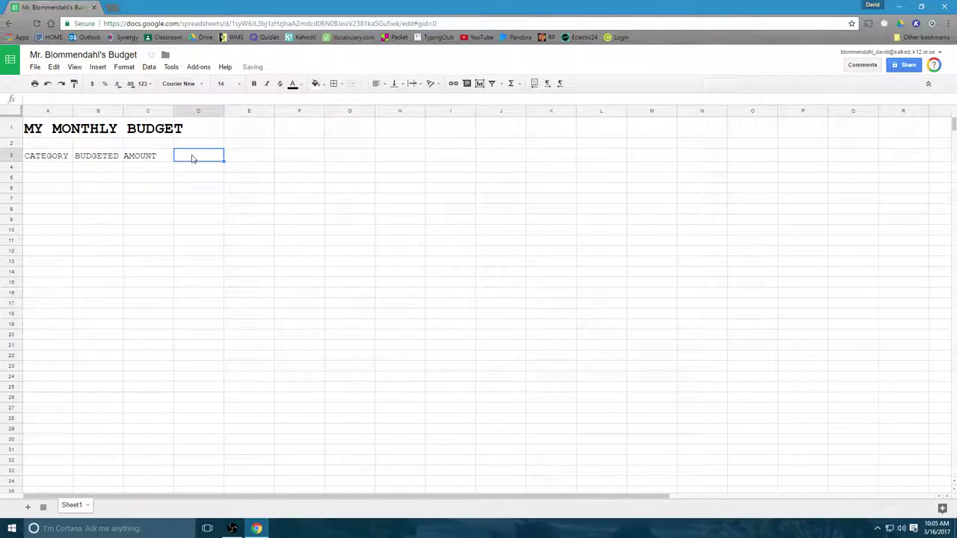
pyautogui.write('$150')
pyautogui.press('BackSpace')
pyautogui.press('BackSpace')
pyautogui.press('BackSpace')
pyautogui.press('BackSpace')
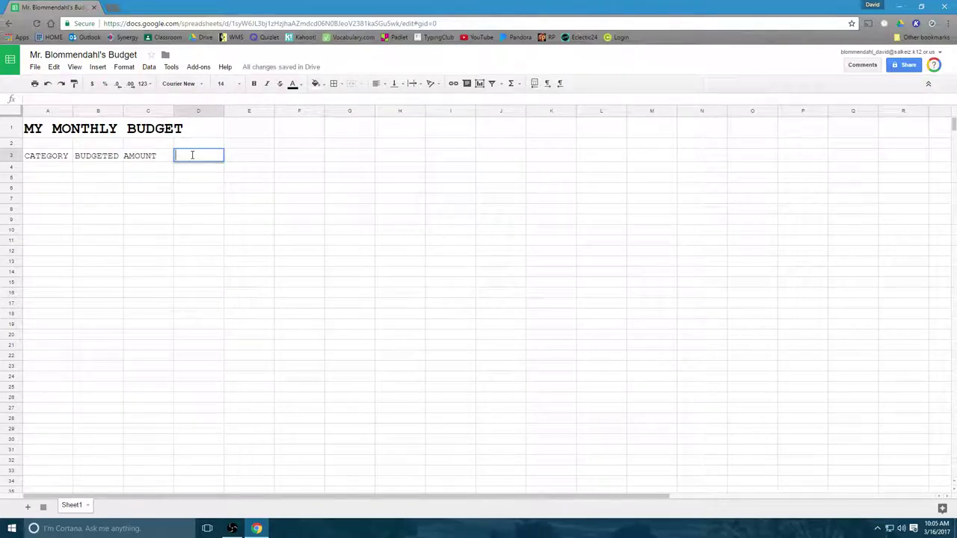
pyautogui.write('actual')
pyautogui.moveTo(212, 155); pyautogui.dragTo(162, 156)
pyautogui.write('ACTUAL')
# Step: Widen columns A, B and C, and replace the ACTUAL header in D3 with the same header in C3
pyautogui.moveTo(72, 110); pyautogui.dragTo(313, 110)
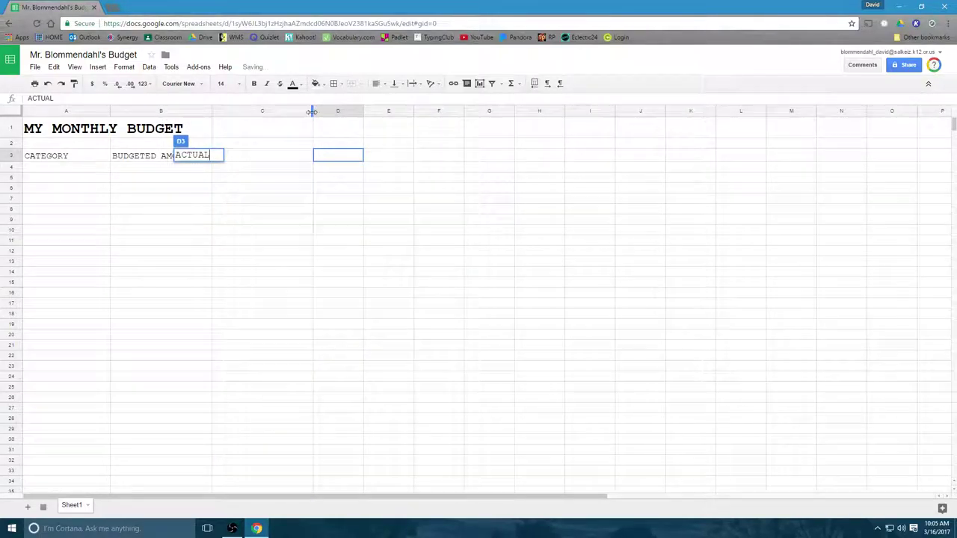
pyautogui.click(193, 167)
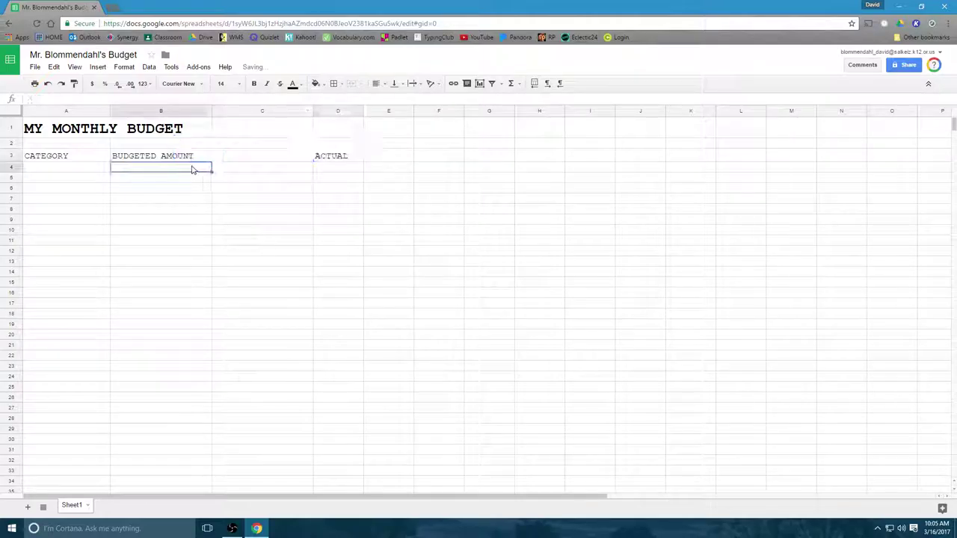
pyautogui.click(329, 157)
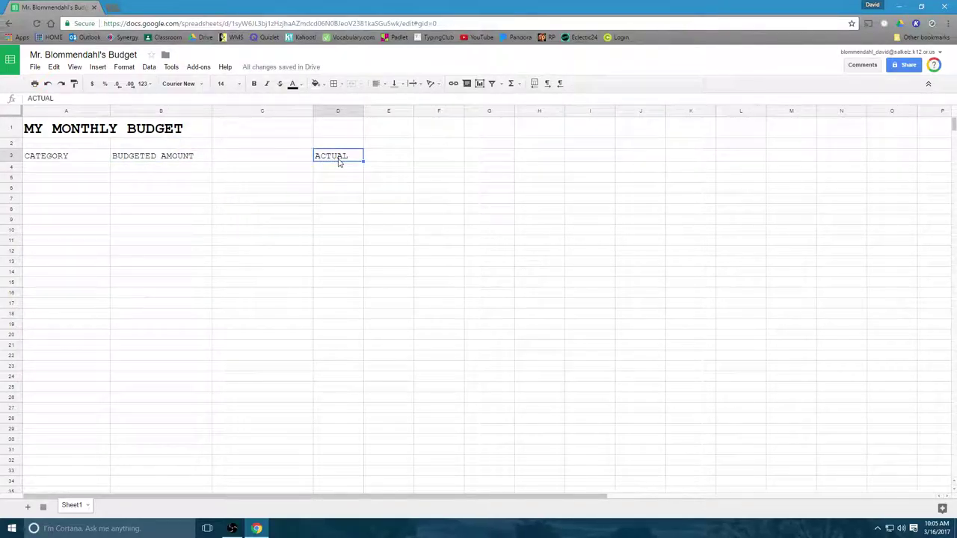
pyautogui.press('Delete')
pyautogui.click(265, 157)
pyautogui.write('ACTU')
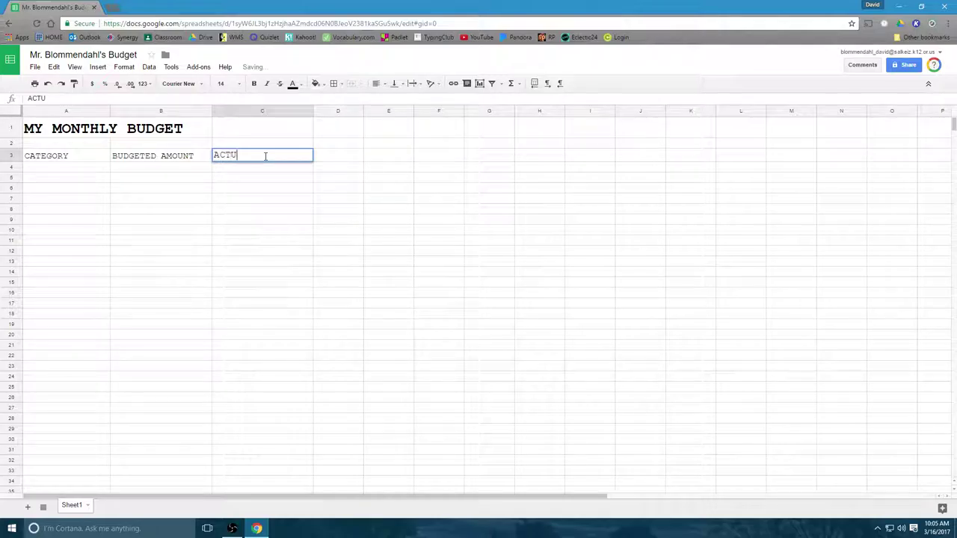
pyautogui.write('AL')
# Step: Underline the headers in row 3 and widen column A slightly
pyautogui.click(12, 156)
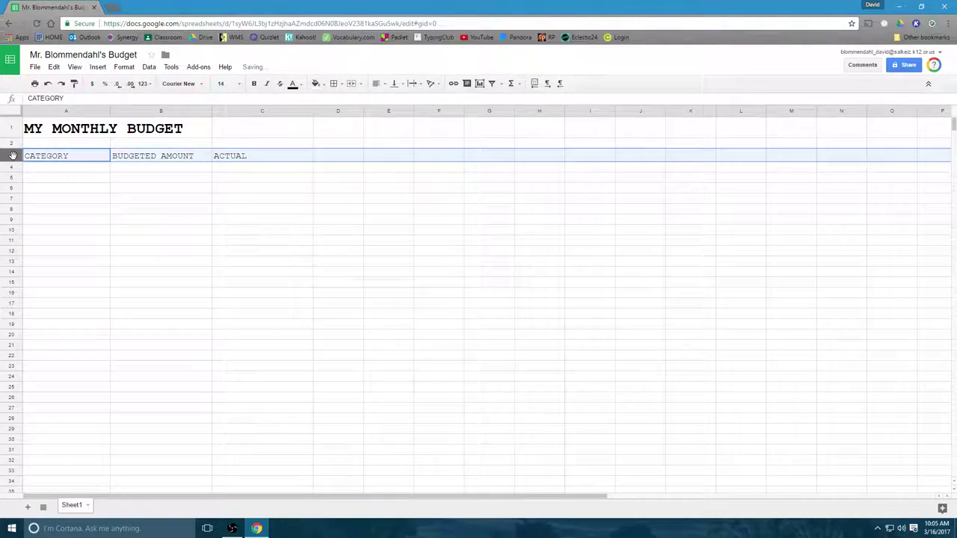
pyautogui.rightClick(13, 156)
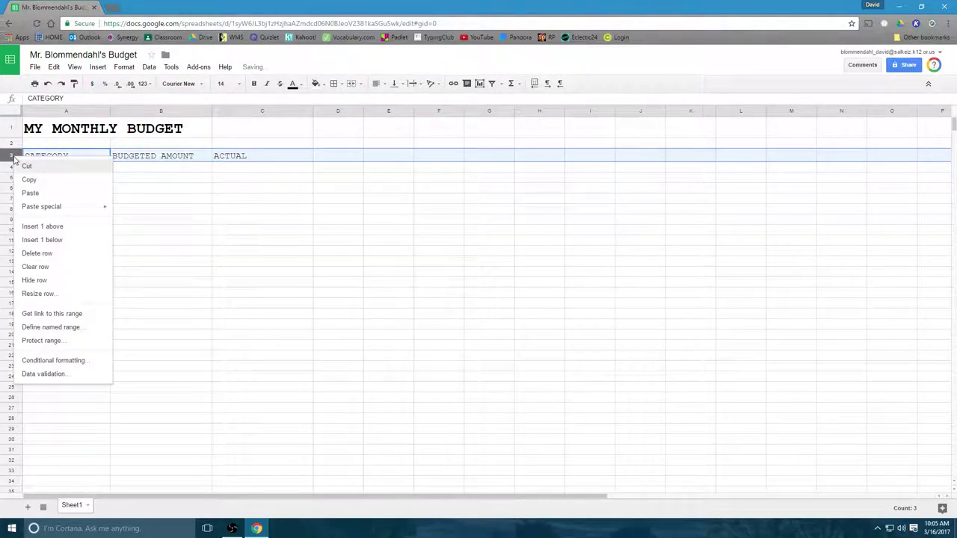
pyautogui.press('Escape')
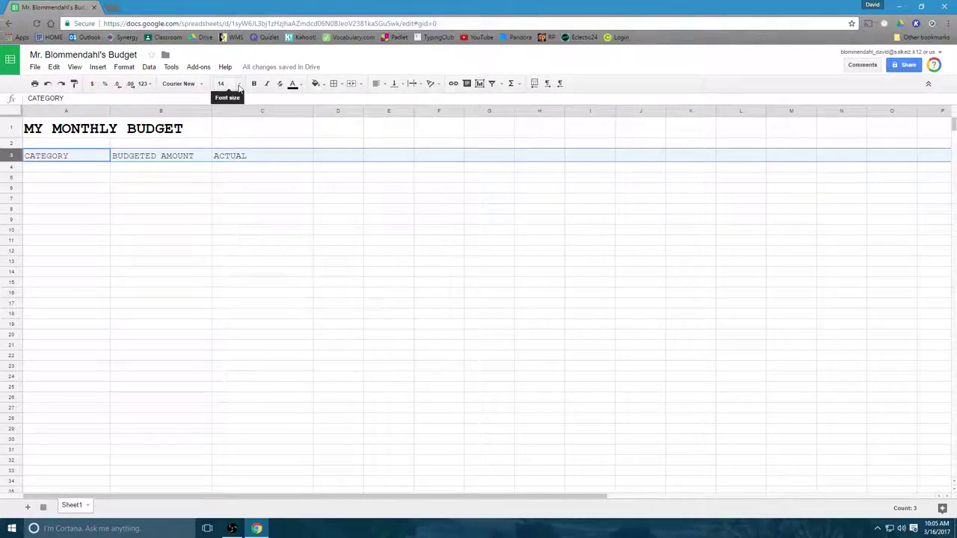
pyautogui.click(124, 67)
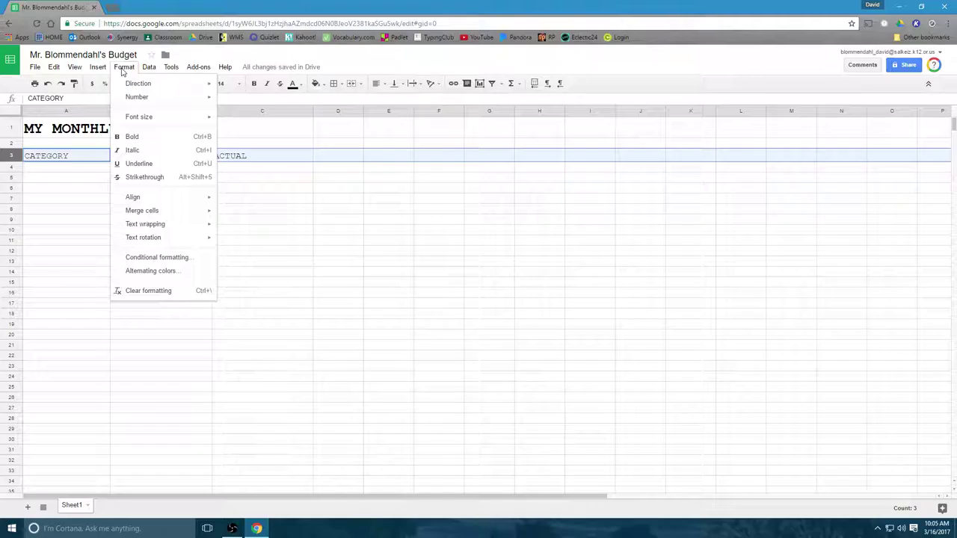
pyautogui.click(136, 171)
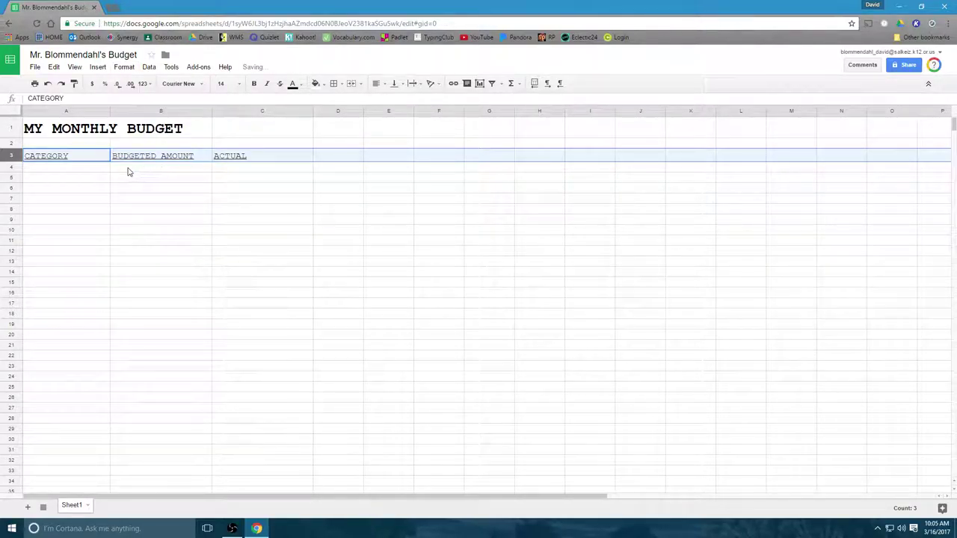
pyautogui.click(99, 176)
pyautogui.moveTo(110, 109); pyautogui.dragTo(130, 110)
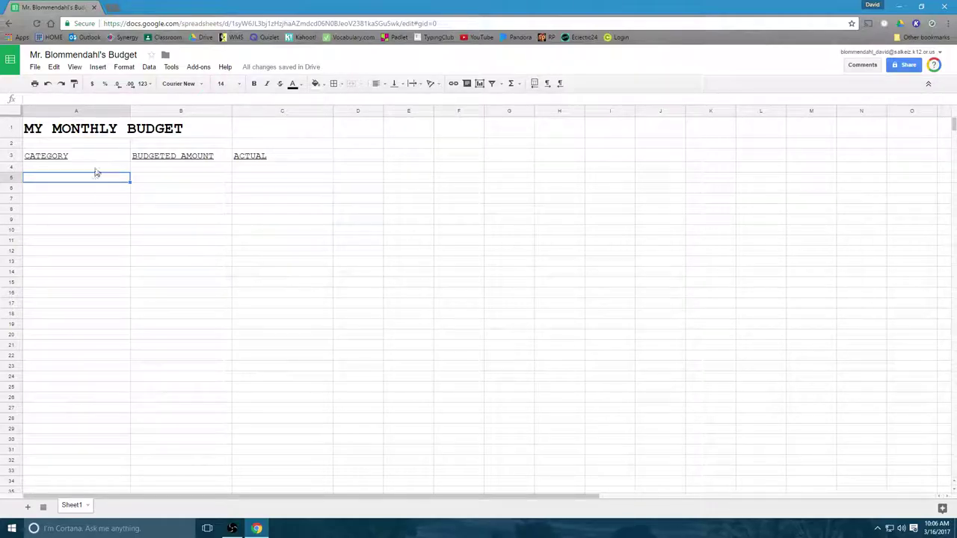
# Step: Enter "School Paycheck" as the first category in cell A4
pyautogui.click(96, 168)
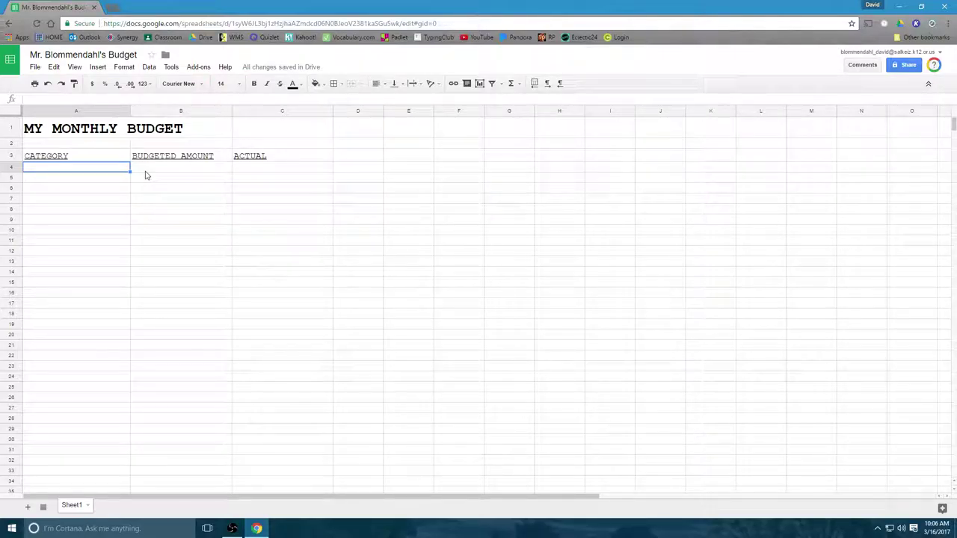
pyautogui.write('S')
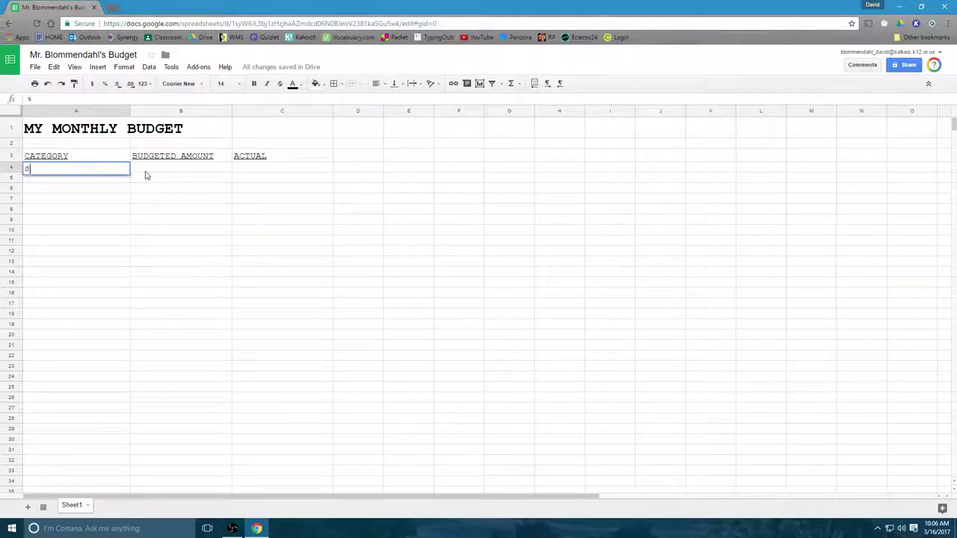
pyautogui.write('CHOOL')
pyautogui.press('BackSpace')
pyautogui.press('BackSpace')
pyautogui.press('BackSpace')
pyautogui.press('BackSpace')
pyautogui.press('BackSpace')
pyautogui.press('BackSpace')
pyautogui.write('School Pay')
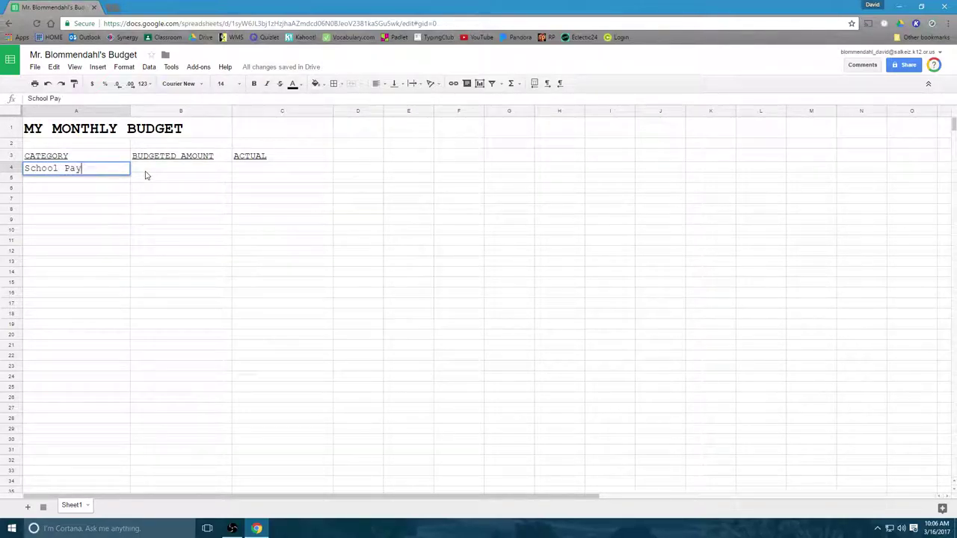
pyautogui.write('check')
# Step: Shorten the category in cell A4 to "Paycheck"
pyautogui.doubleClick(58, 167)
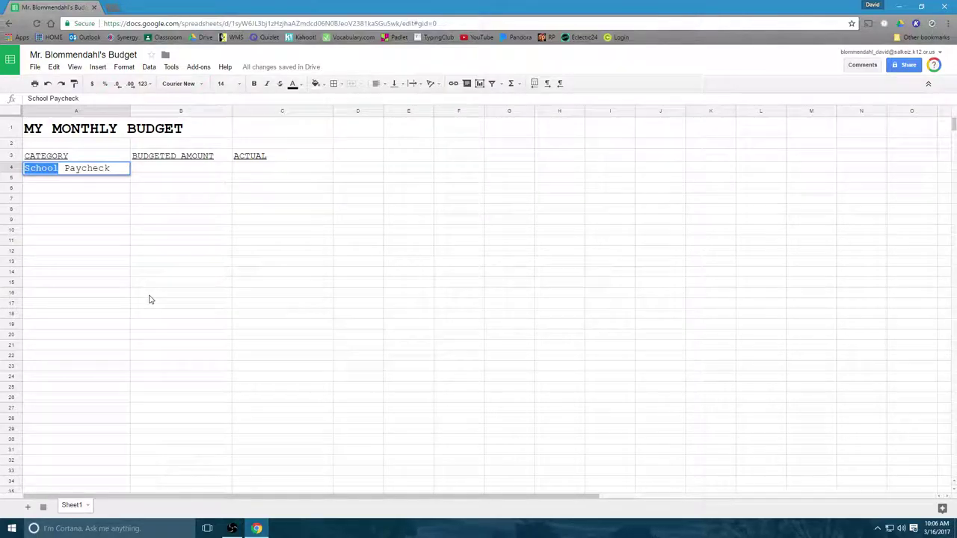
pyautogui.click(68, 169)
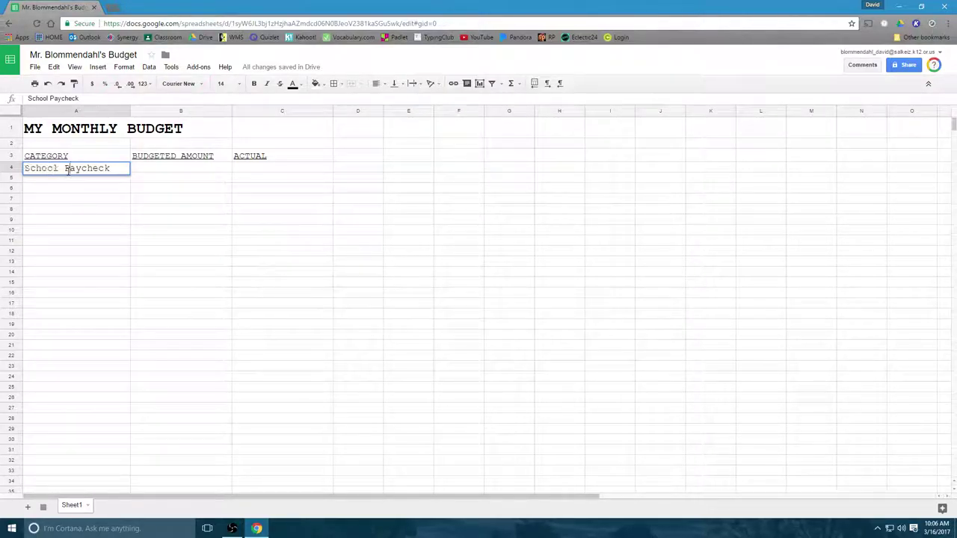
pyautogui.press('BackSpace')
pyautogui.press('BackSpace')
pyautogui.press('BackSpace')
pyautogui.press('BackSpace')
pyautogui.press('BackSpace')
pyautogui.press('BackSpace')
pyautogui.press('BackSpace')
pyautogui.click(68, 188)
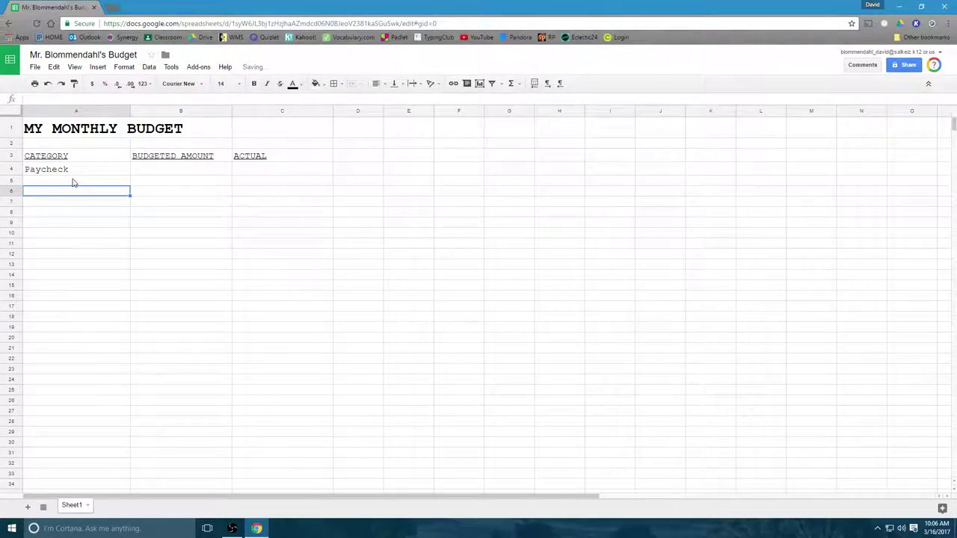
# Step: Enter "Child Support" as the second category in cell A5
pyautogui.press('Up')
pyautogui.write('Child ')
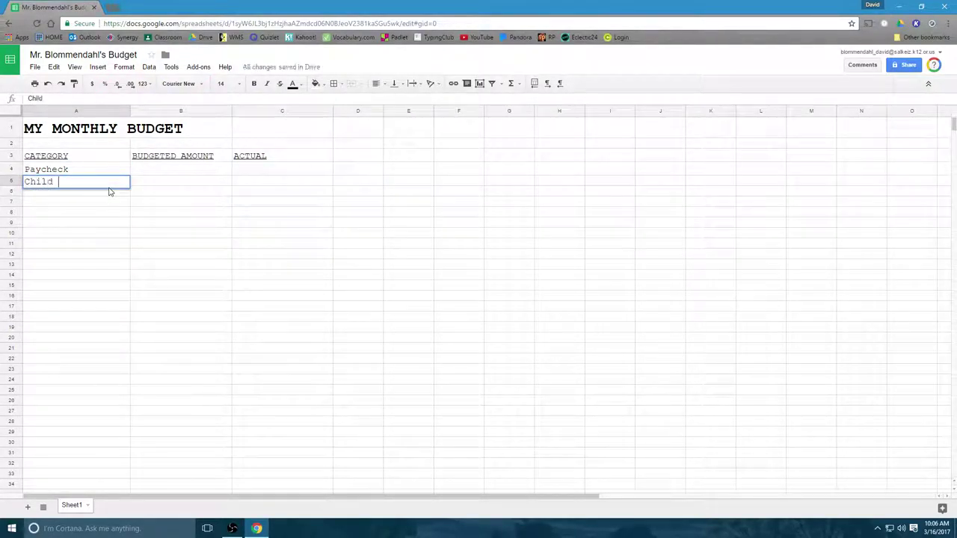
pyautogui.write('Support')
# Step: Make the header text in row 3 bold
pyautogui.click(11, 155)
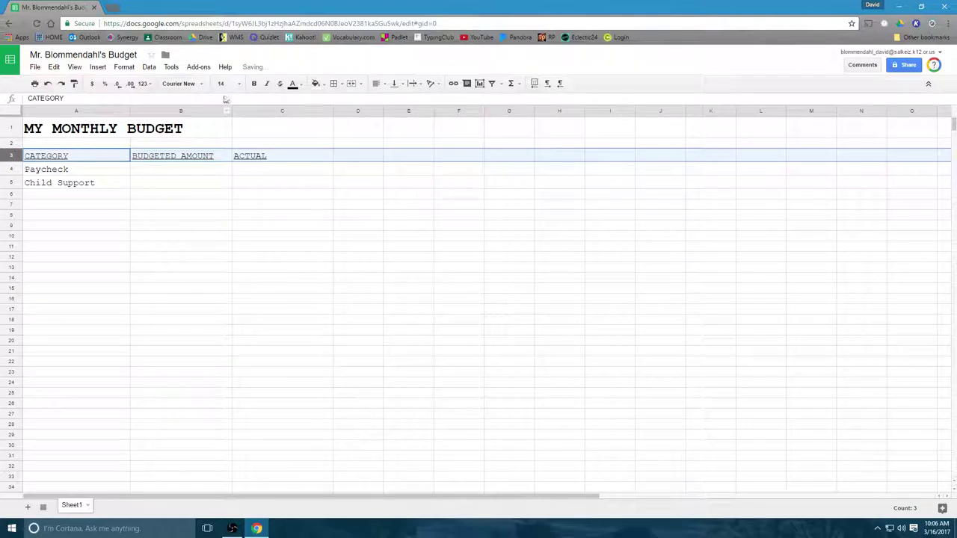
pyautogui.click(254, 84)
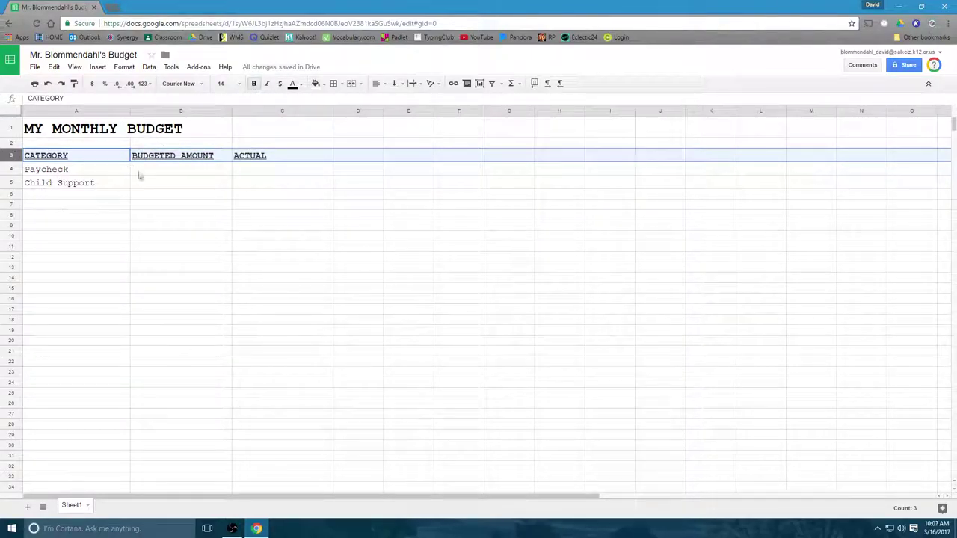
pyautogui.click(151, 171)
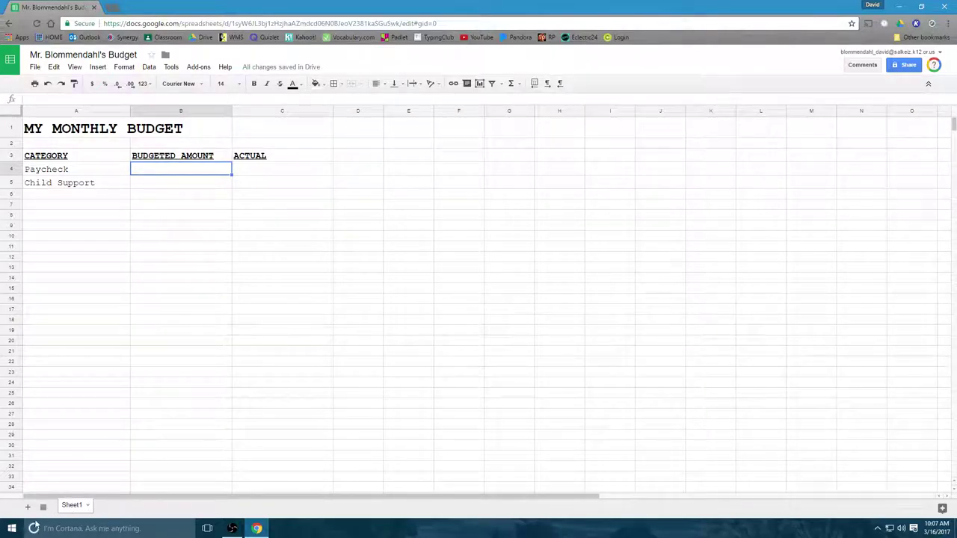
# Step: Switch to the Windows Calculator and compute the gross monthly pay as 15 × 40 × 4
pyautogui.click(10, 531)
pyautogui.click(142, 449)
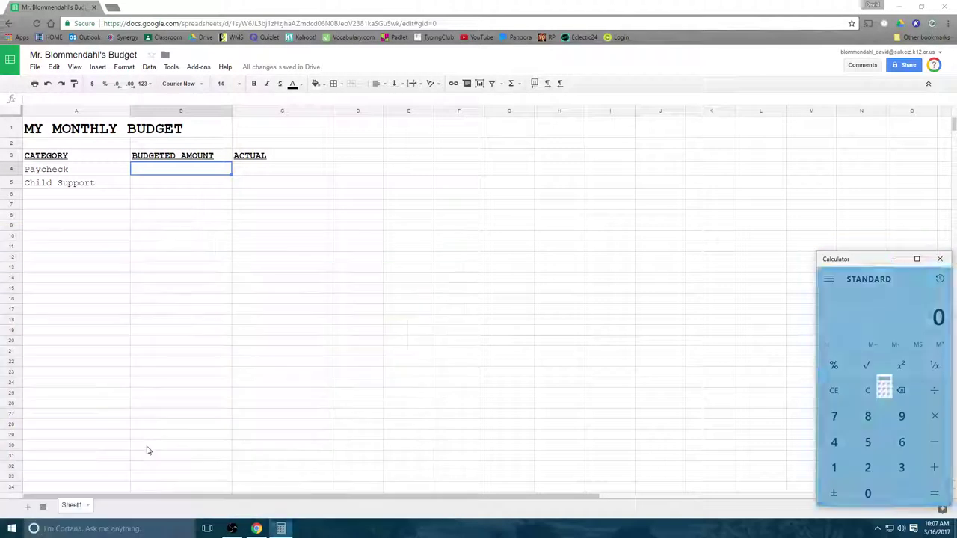
pyautogui.click(834, 467)
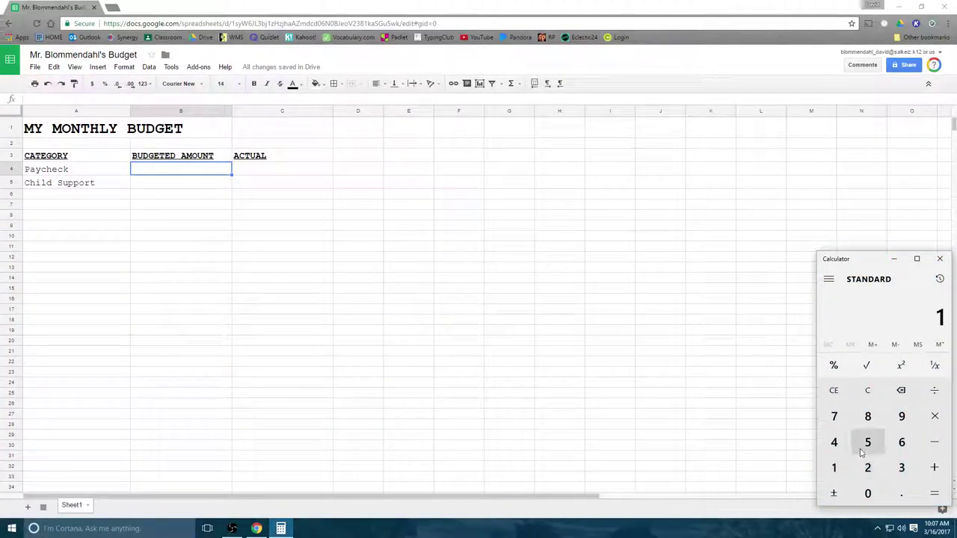
pyautogui.click(857, 441)
pyautogui.click(932, 416)
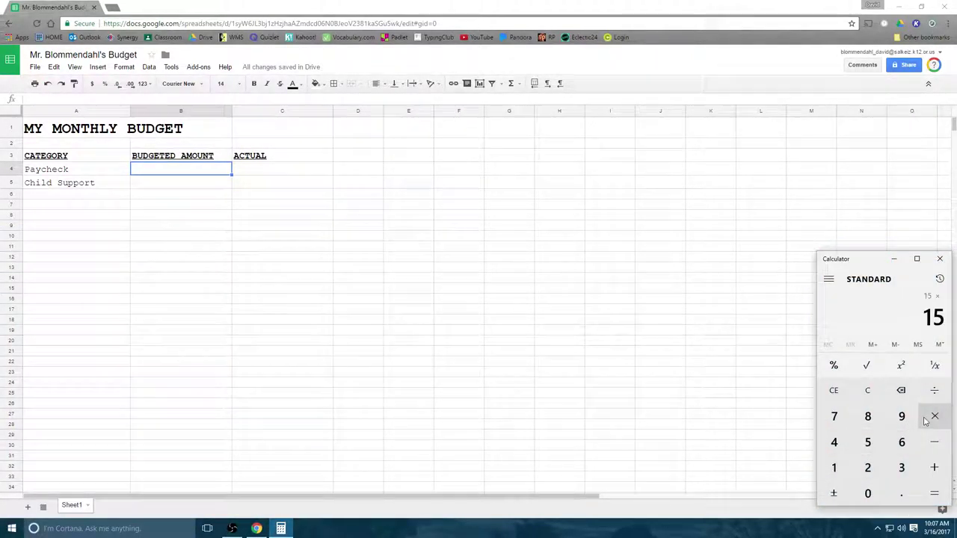
pyautogui.click(833, 442)
pyautogui.click(867, 497)
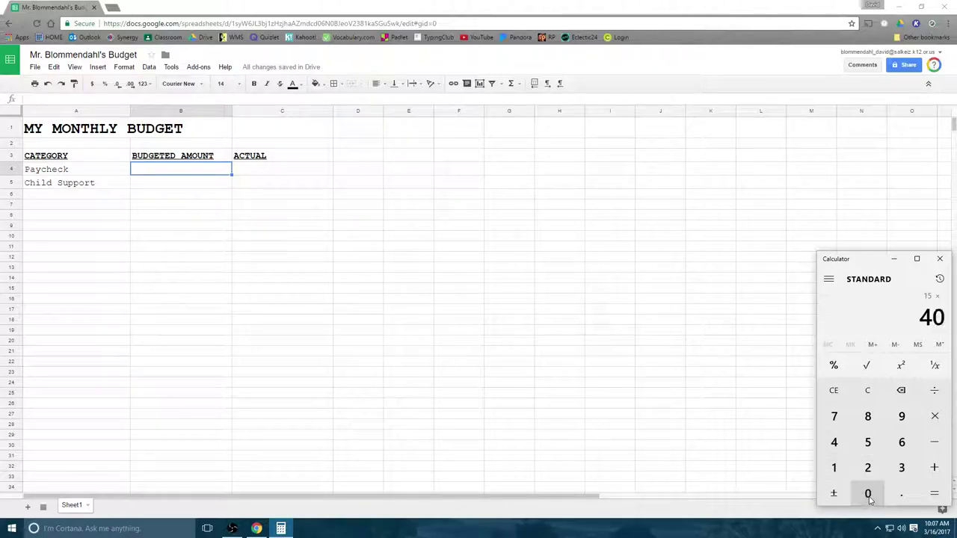
pyautogui.click(935, 416)
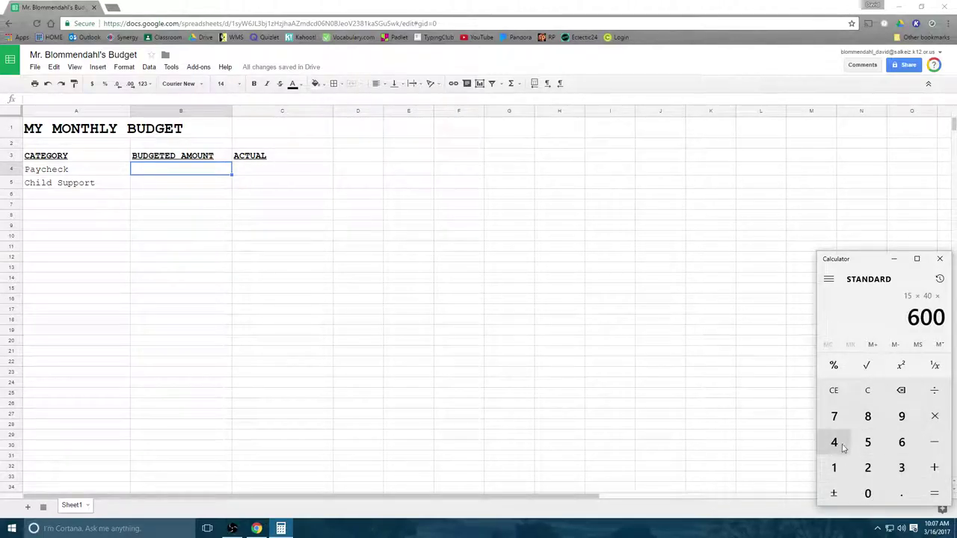
pyautogui.click(833, 441)
pyautogui.click(933, 493)
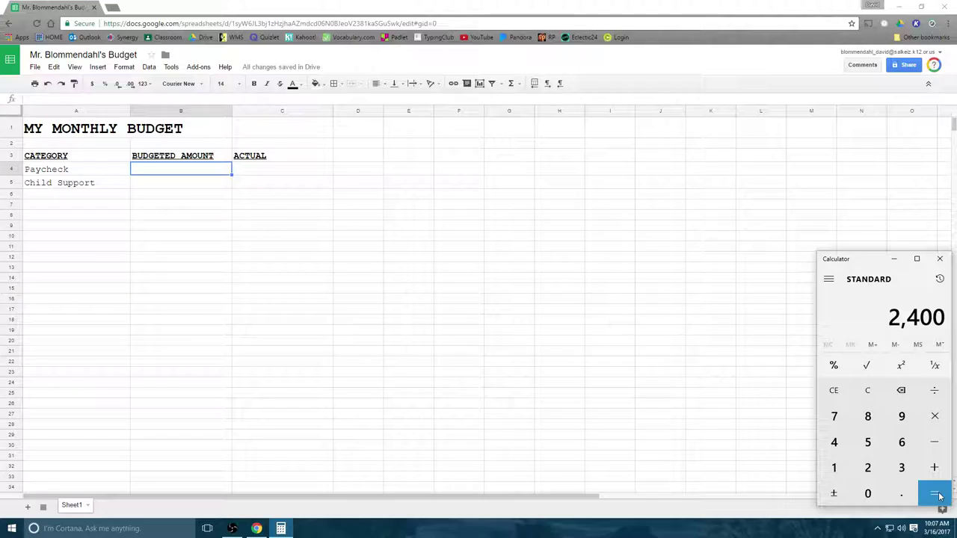
# Step: Multiply the calculated gross pay by 0.85 to get the take-home amount
pyautogui.click(934, 416)
pyautogui.click(902, 493)
pyautogui.click(873, 422)
pyautogui.click(867, 441)
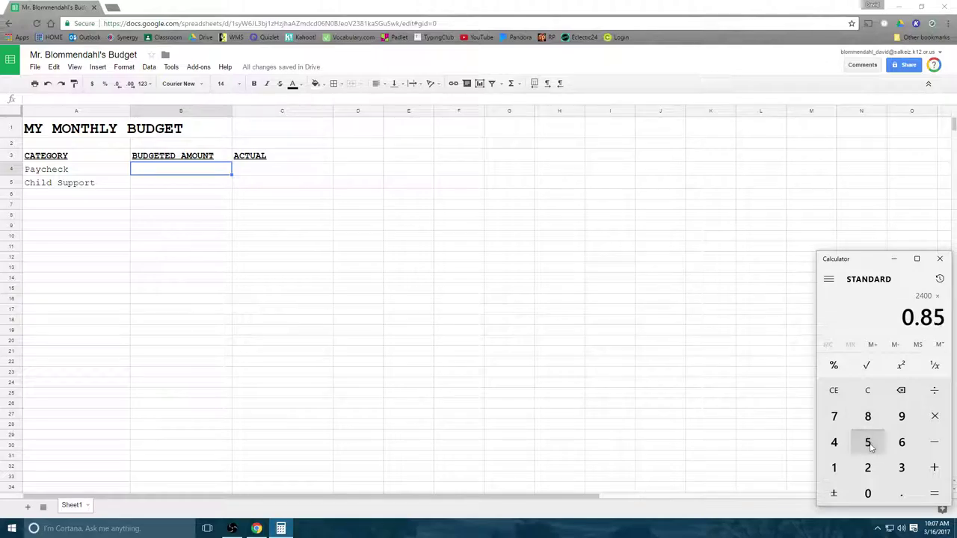
pyautogui.click(934, 495)
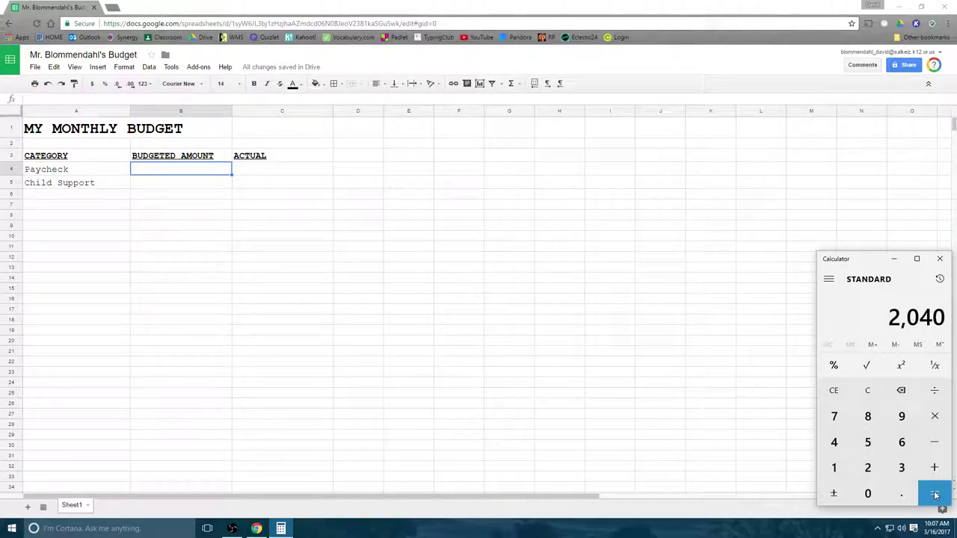
# Step: Return to the spreadsheet, enter 2040 as the Paycheck's budgeted amount in B4, and format column B as Currency
pyautogui.click(182, 172)
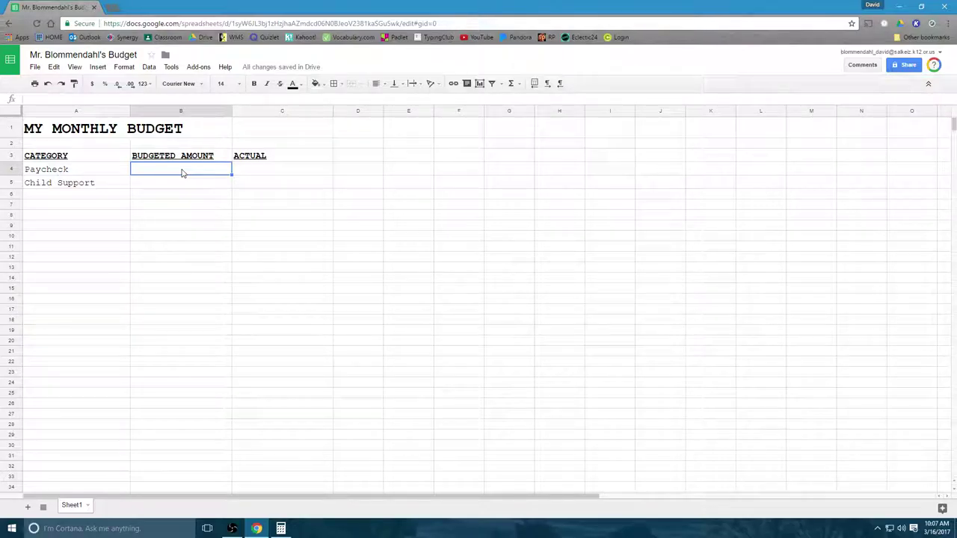
pyautogui.write('2040')
pyautogui.click(179, 112)
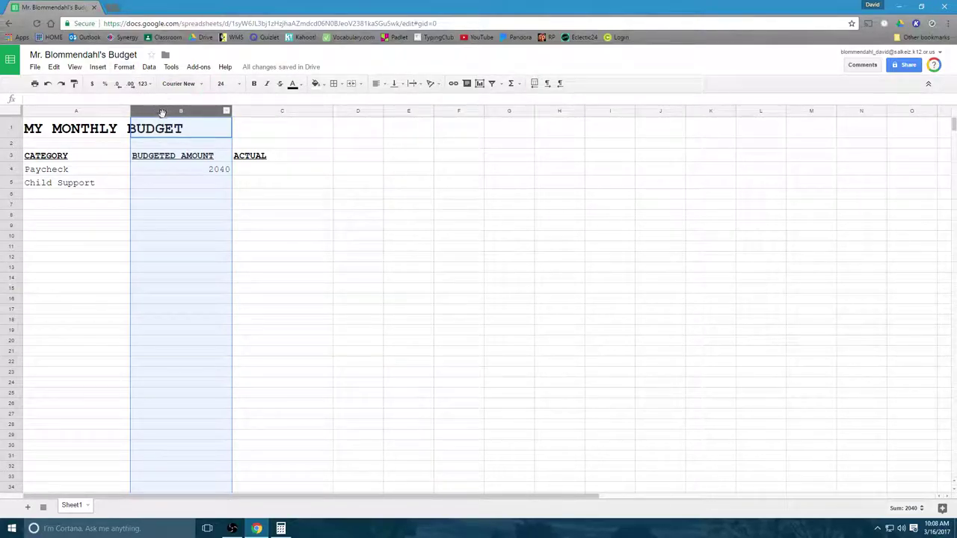
pyautogui.click(144, 84)
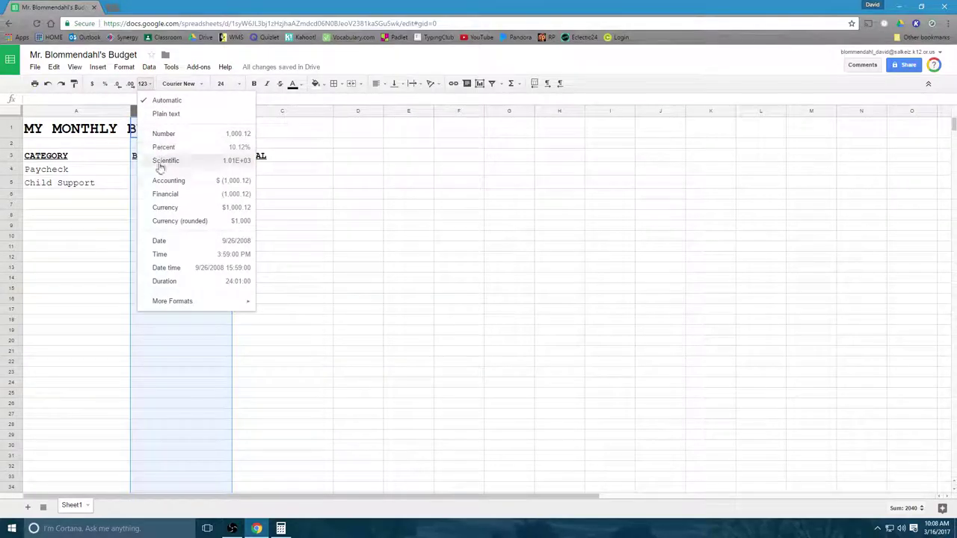
pyautogui.click(171, 209)
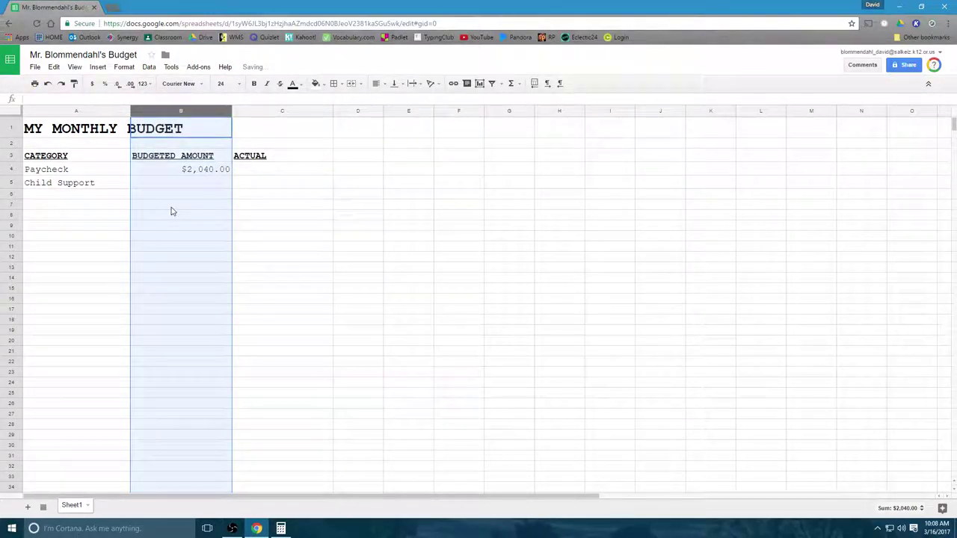
# Step: Enter 600.00 as the budgeted amount for Child Support in cell B5
pyautogui.click(205, 187)
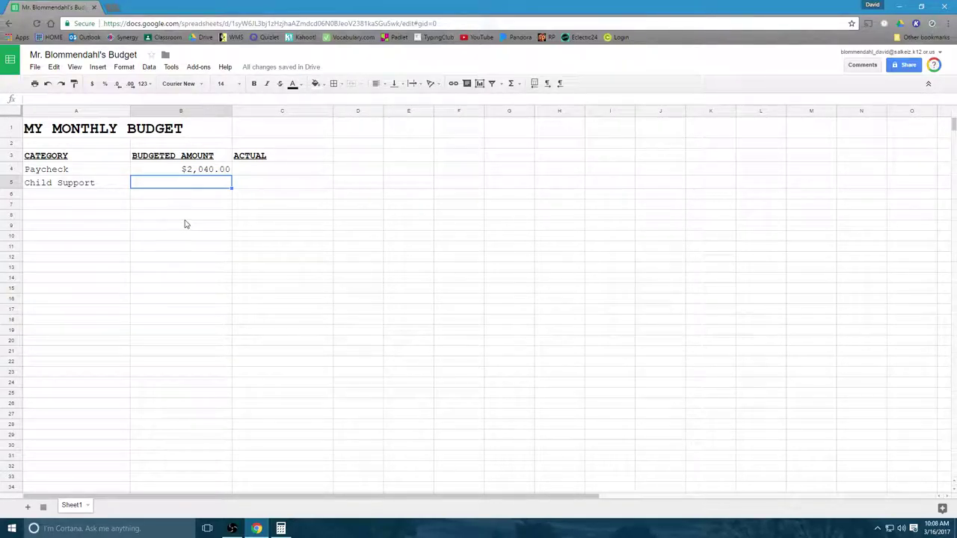
pyautogui.doubleClick(207, 184)
pyautogui.write('600.00')
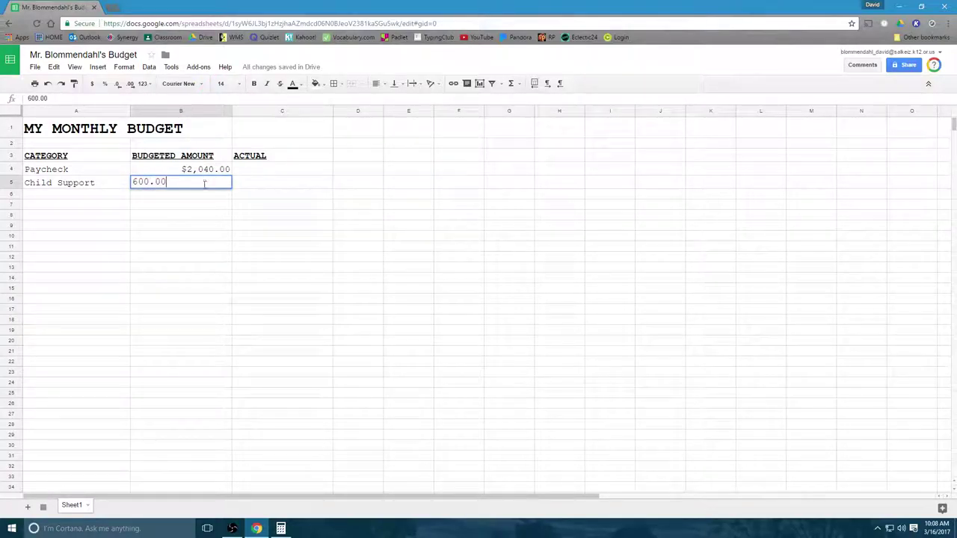
pyautogui.click(255, 185)
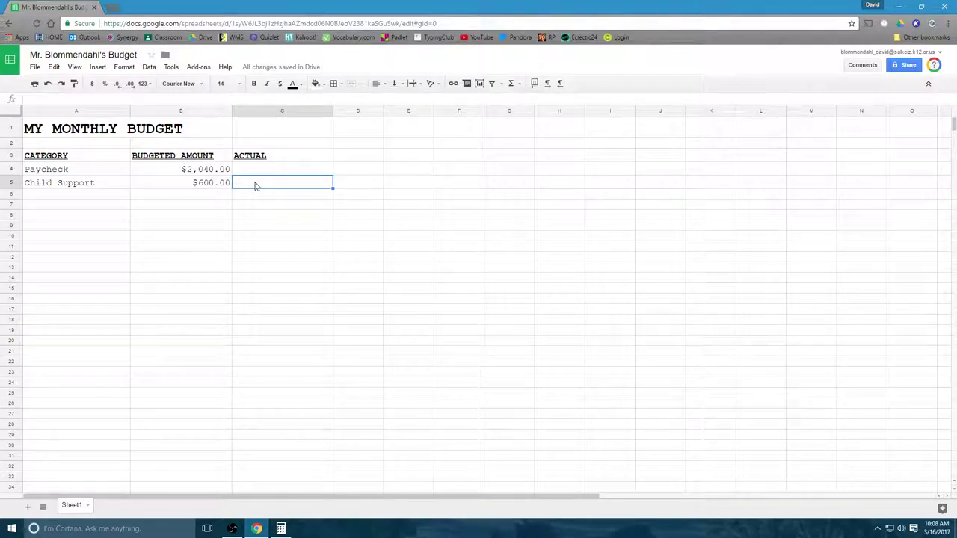
# Step: Enter 2225.36 as the actual amount for Paycheck in cell C4
pyautogui.click(264, 169)
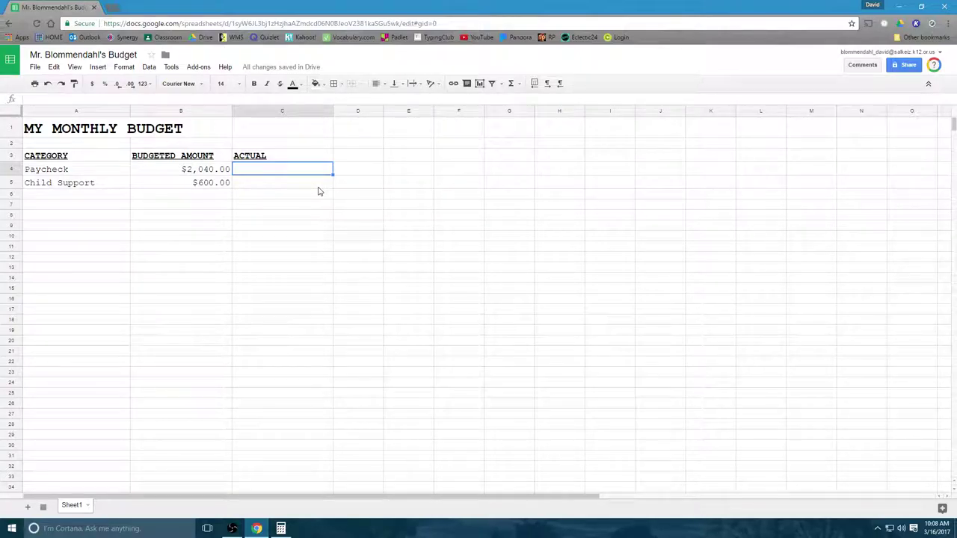
pyautogui.write('2225.36')
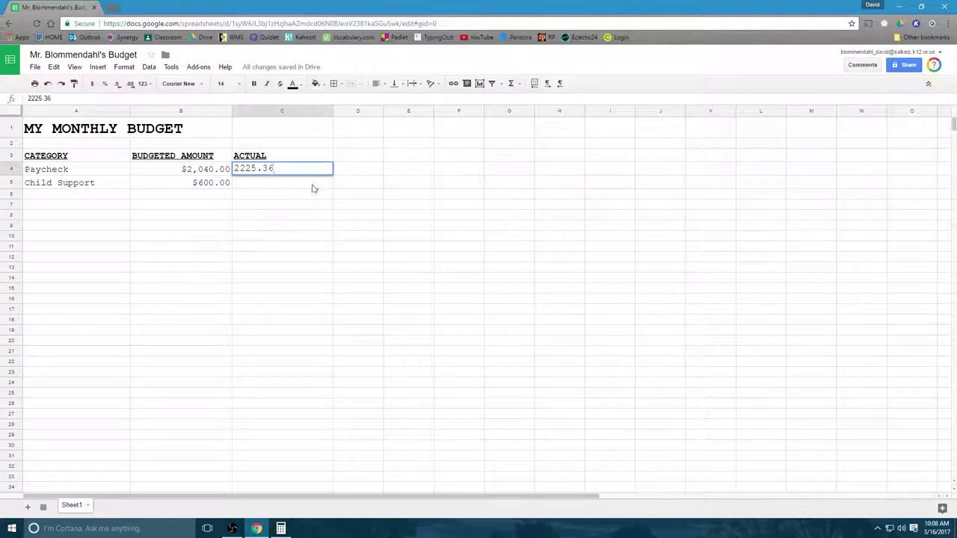
pyautogui.click(274, 186)
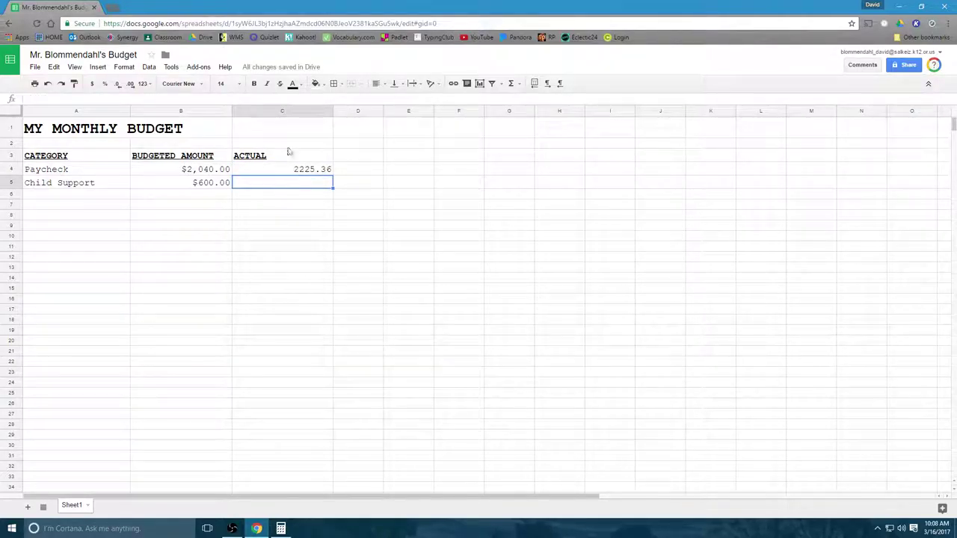
# Step: Format the ACTUAL column C as Currency
pyautogui.click(287, 113)
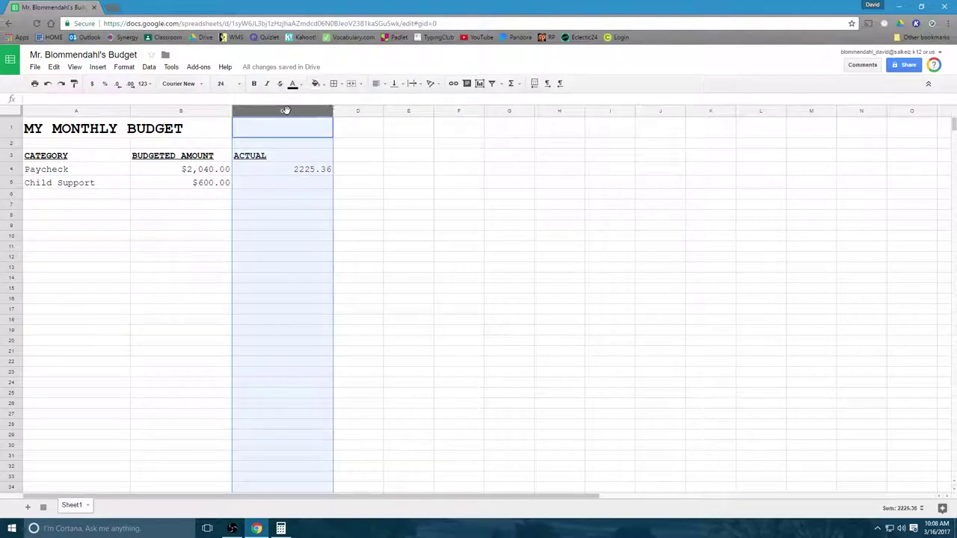
pyautogui.click(144, 84)
pyautogui.click(165, 208)
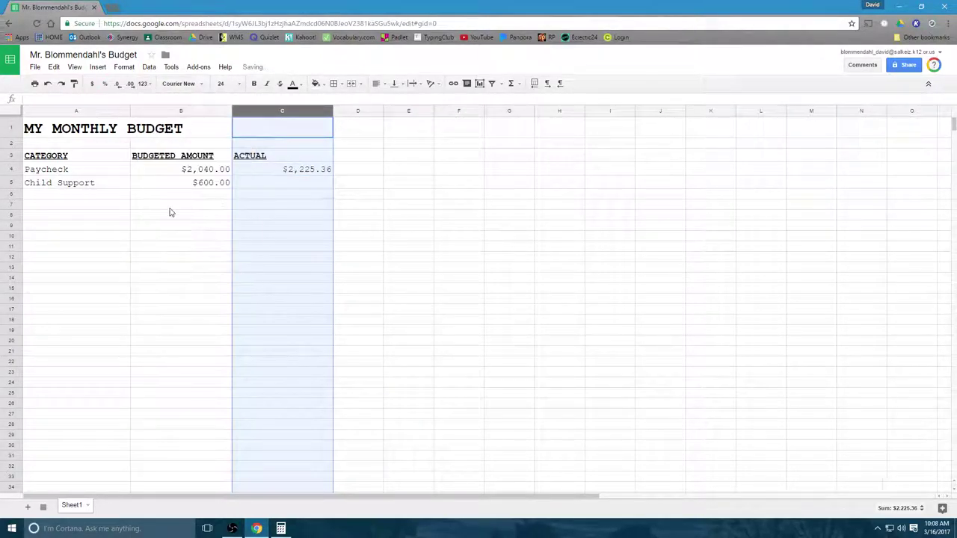
# Step: Enter 600.00 as the actual amount for Child Support in cell C5
pyautogui.click(273, 182)
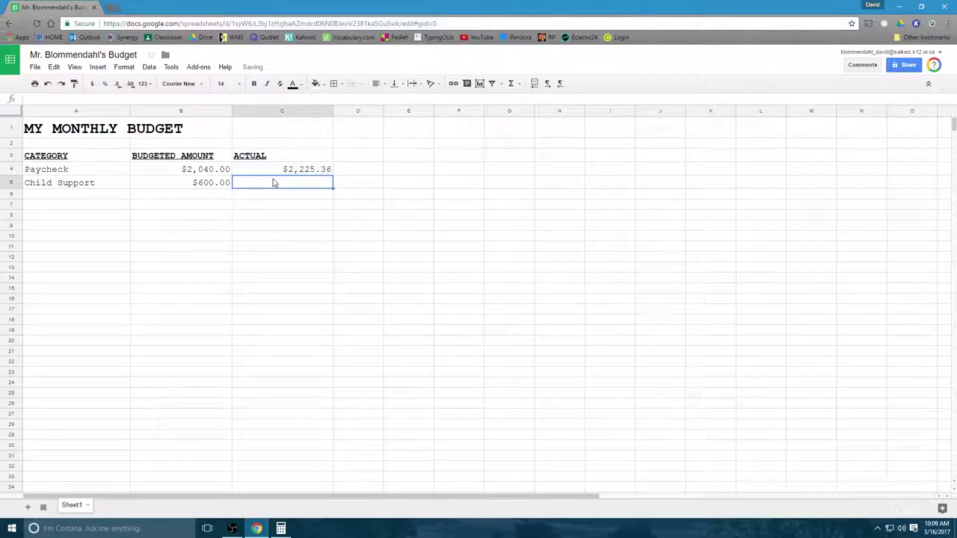
pyautogui.write('600.0')
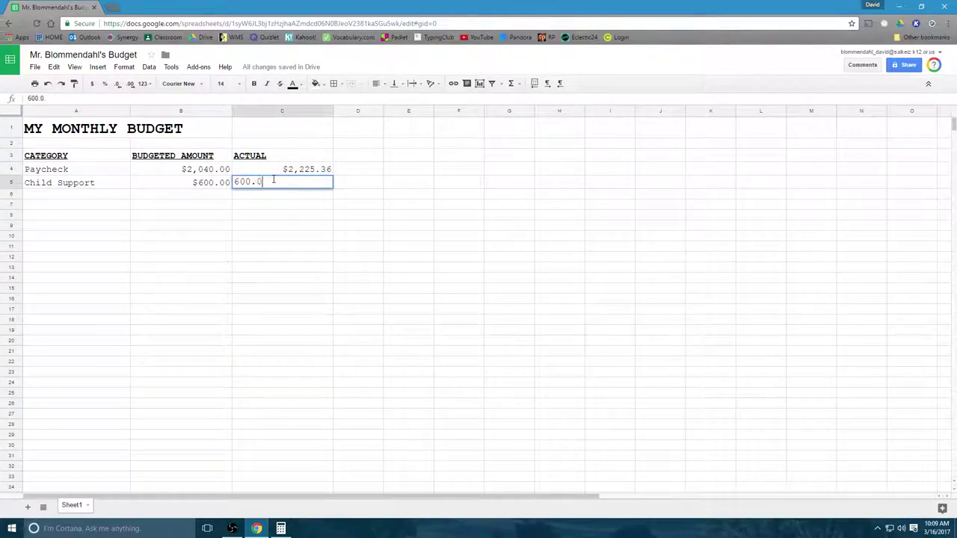
pyautogui.write('0')
pyautogui.click(283, 199)
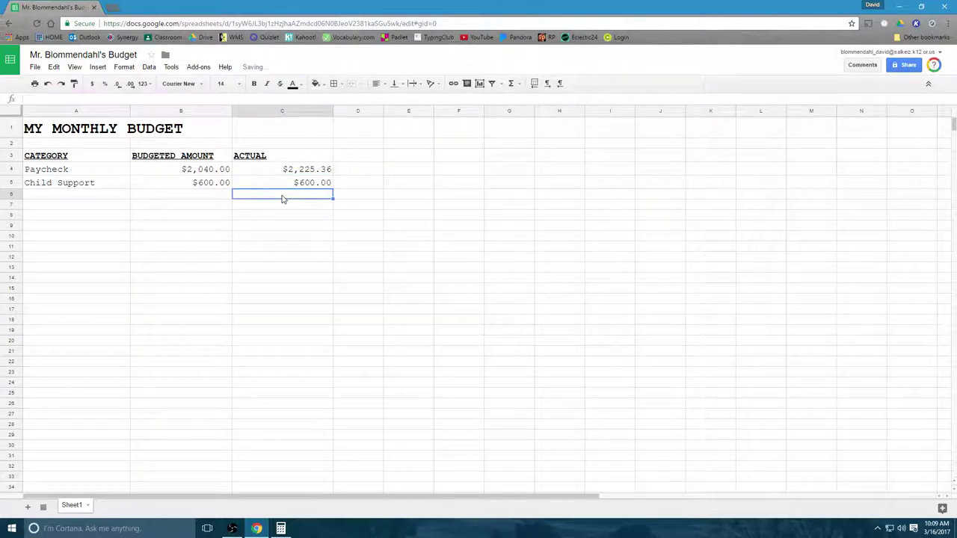
# Step: Add the row label TOTAL INCOME in cell A6, below Child Support
pyautogui.click(93, 198)
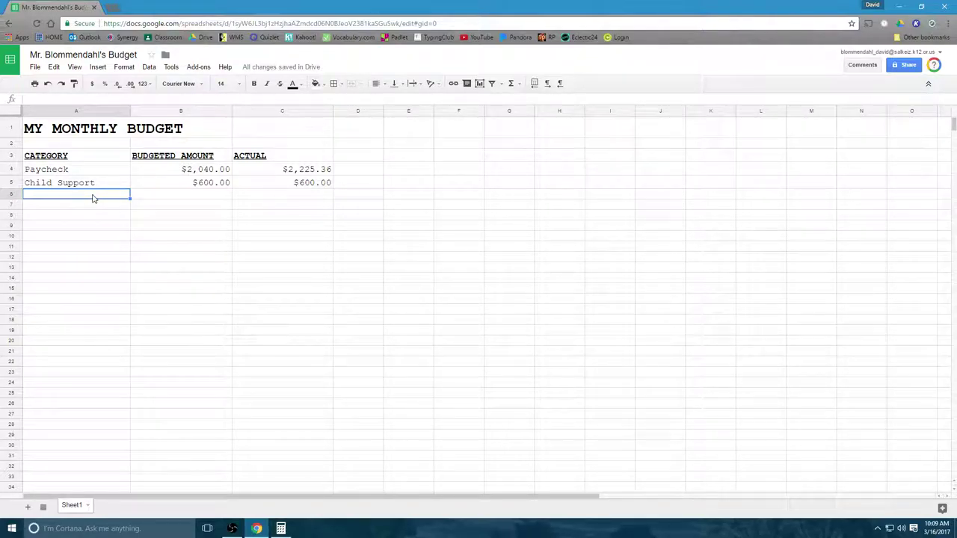
pyautogui.write('TOTA')
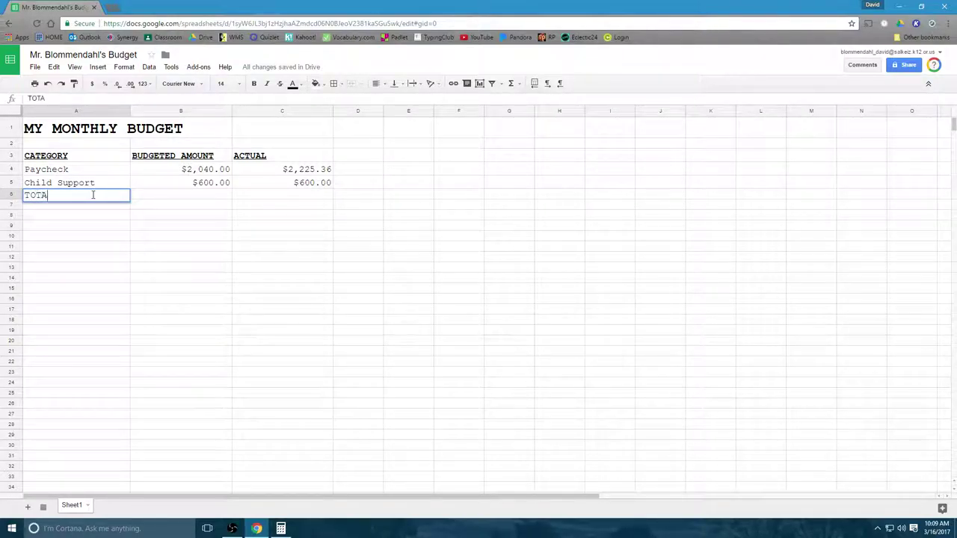
pyautogui.write('L INCOME')
pyautogui.click(166, 195)
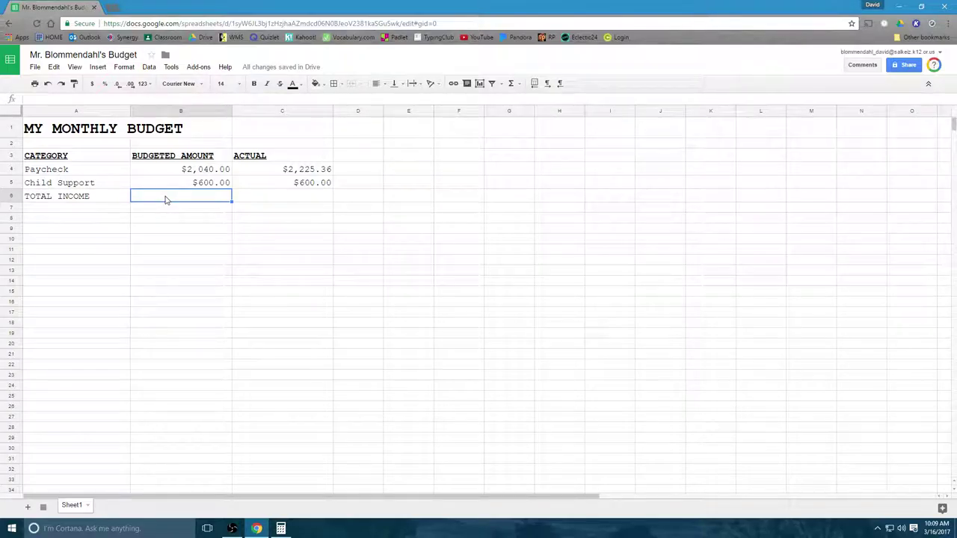
pyautogui.write('=')
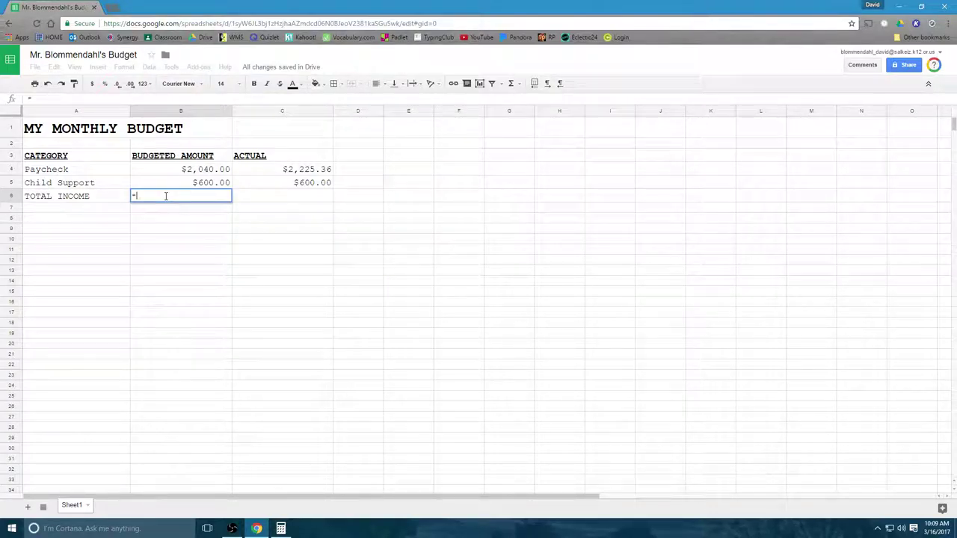
pyautogui.click(185, 171)
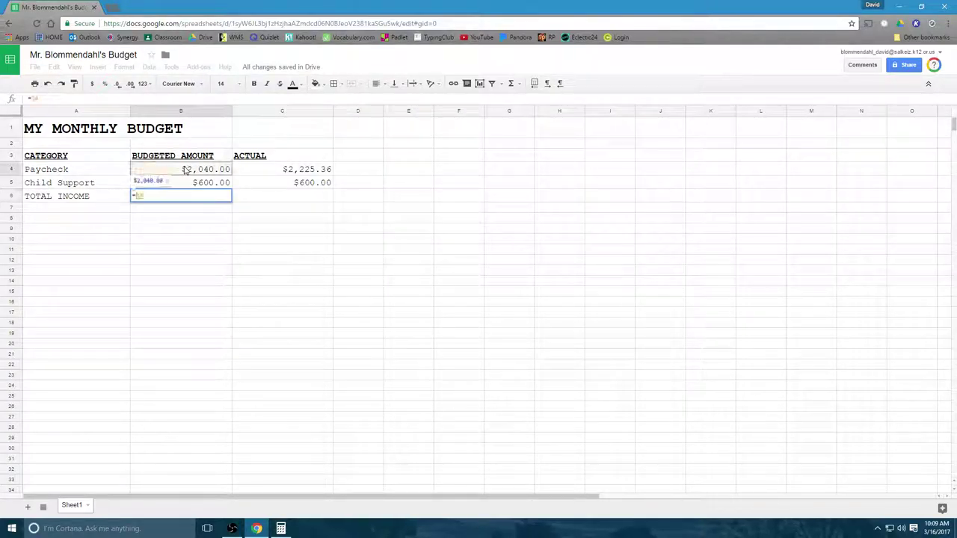
pyautogui.click(27, 508)
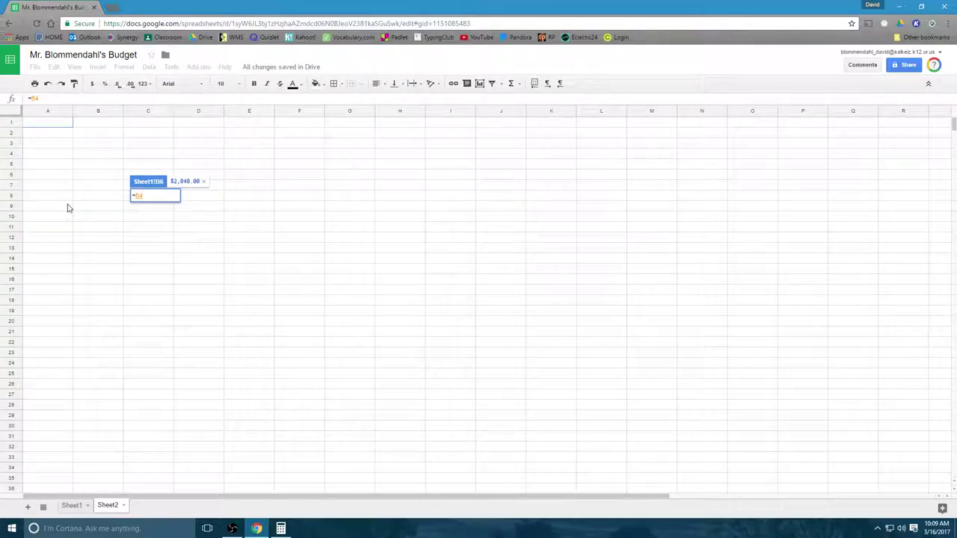
pyautogui.click(48, 84)
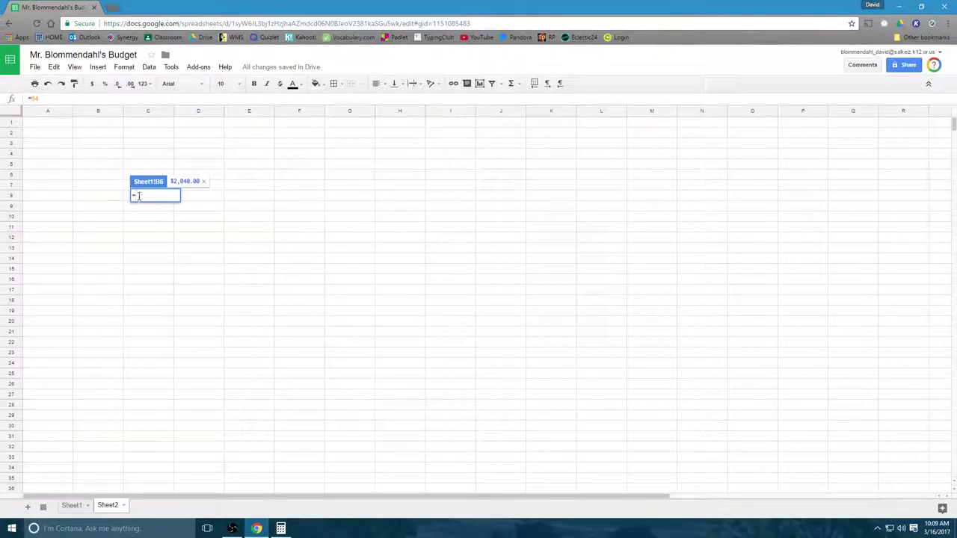
pyautogui.press('BackSpace')
pyautogui.press('Escape')
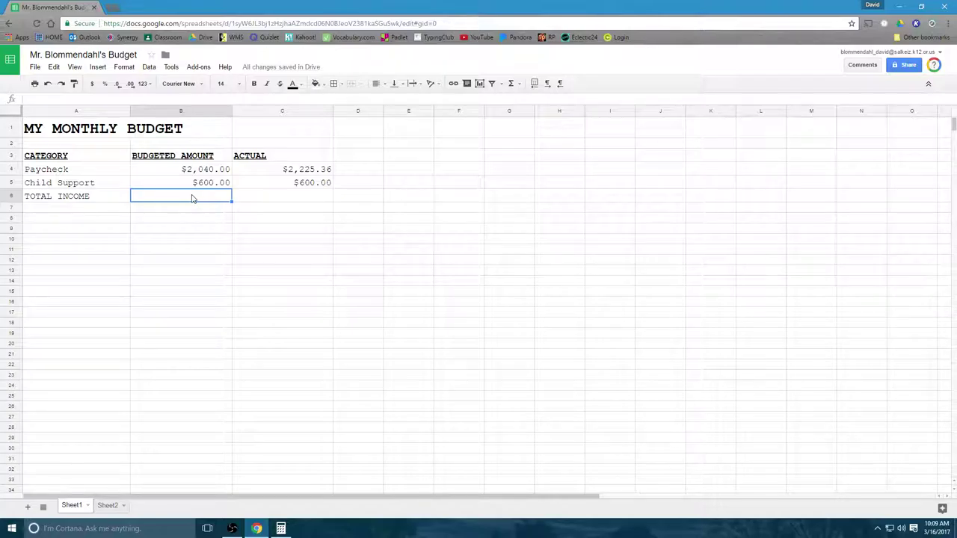
# Step: Try a formula in the budgeted TOTAL INCOME cell B6 that subtracts B5 from B4, and clear its cell references
pyautogui.write('=')
pyautogui.click(191, 170)
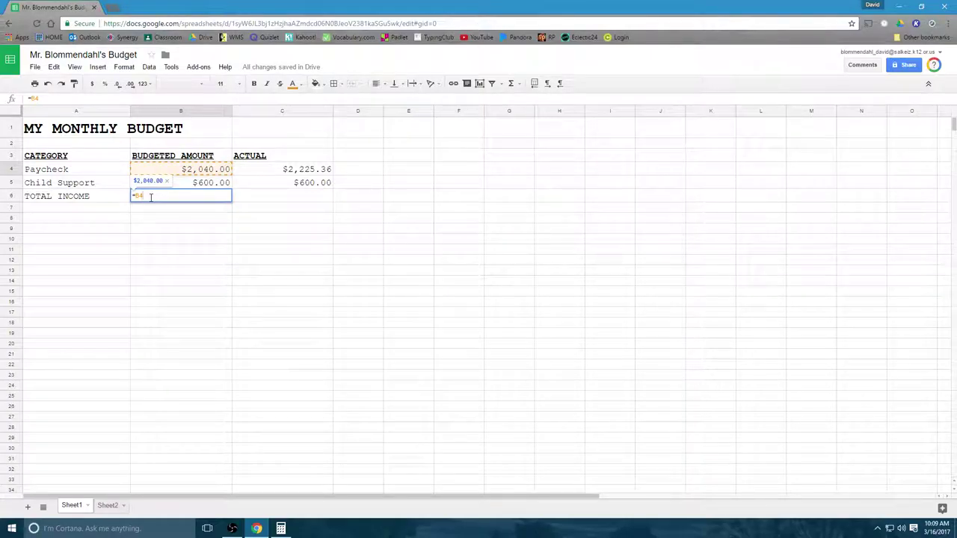
pyautogui.write('-')
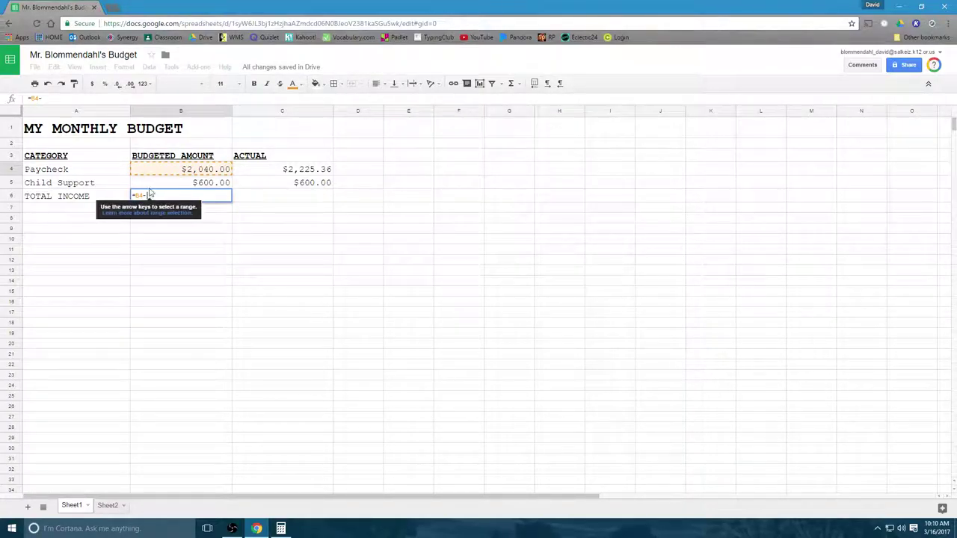
pyautogui.click(154, 184)
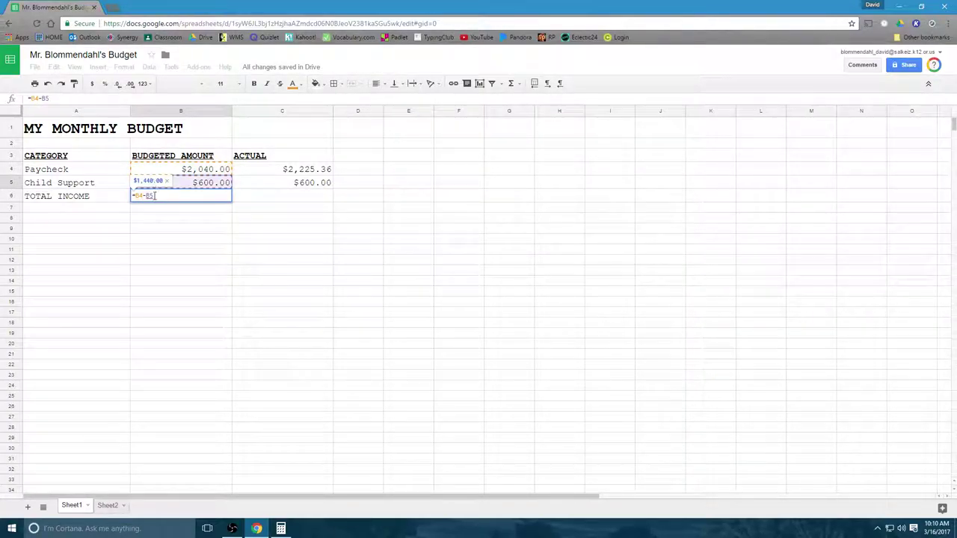
pyautogui.press('BackSpace')
pyautogui.press('BackSpace')
pyautogui.press('BackSpace')
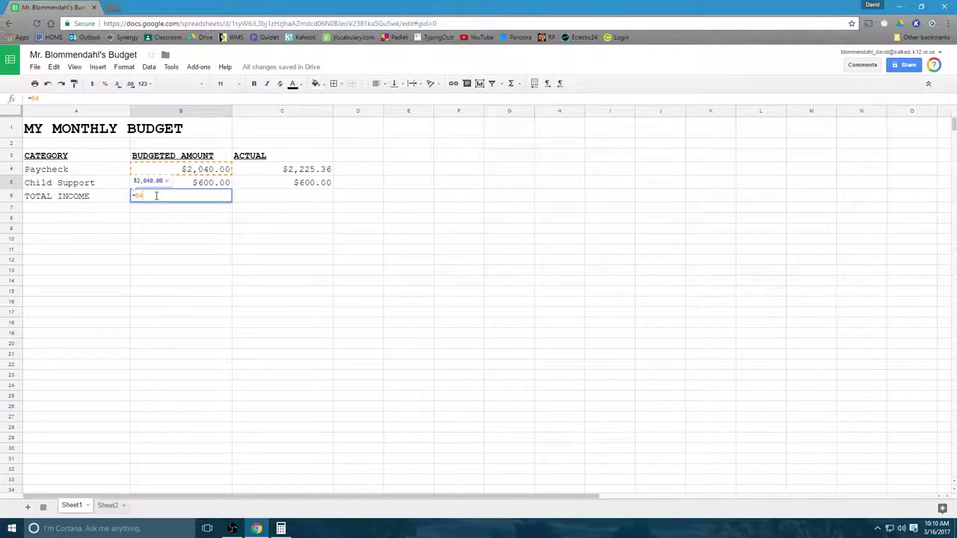
pyautogui.press('BackSpace')
pyautogui.press('BackSpace')
# Step: Complete the formula in B6 as =sum(B4:b5) to total the budgeted income
pyautogui.write('sum')
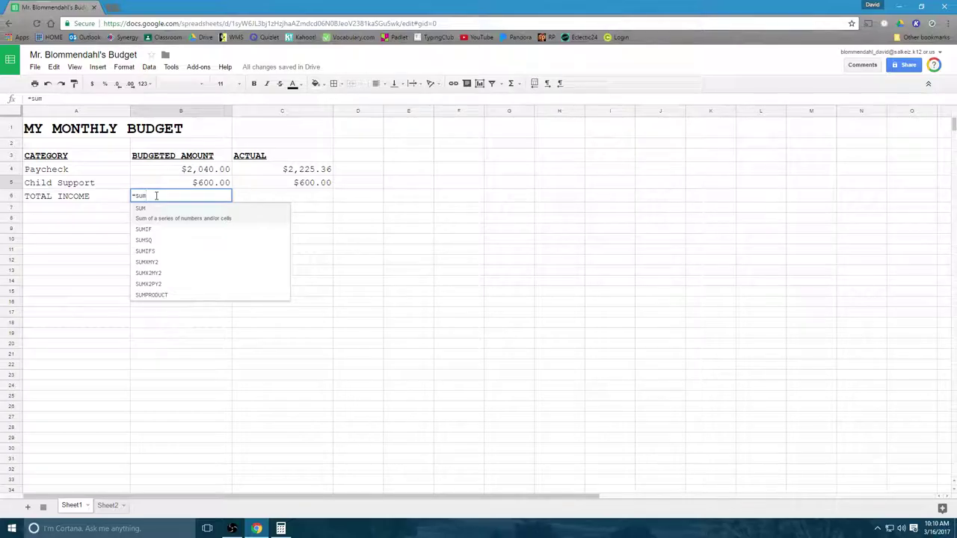
pyautogui.write('(B')
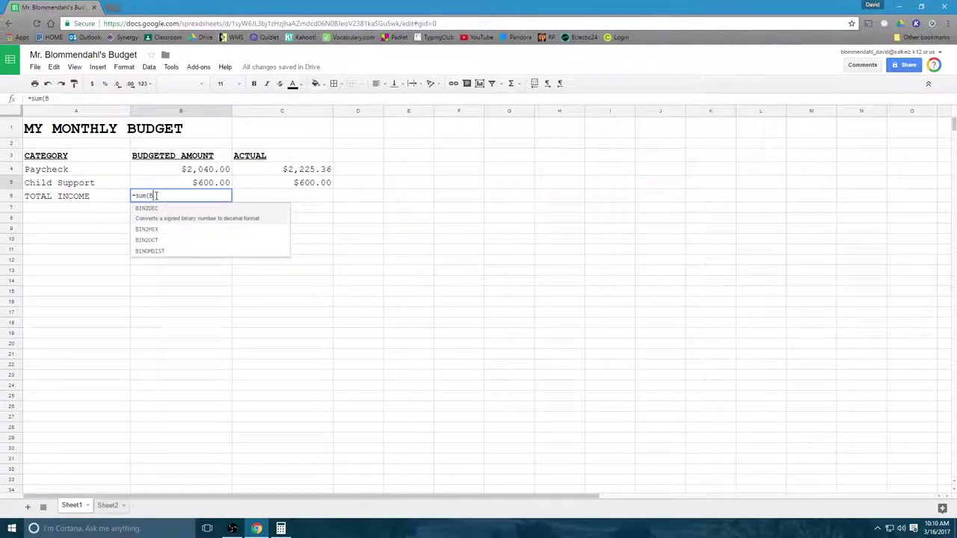
pyautogui.press('Up')
pyautogui.press('Up')
pyautogui.write(':')
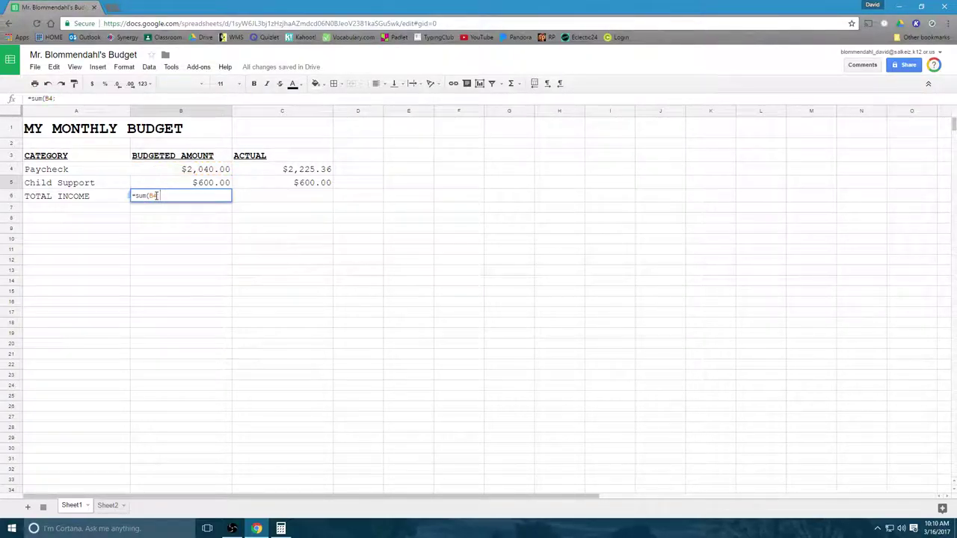
pyautogui.write('b5)')
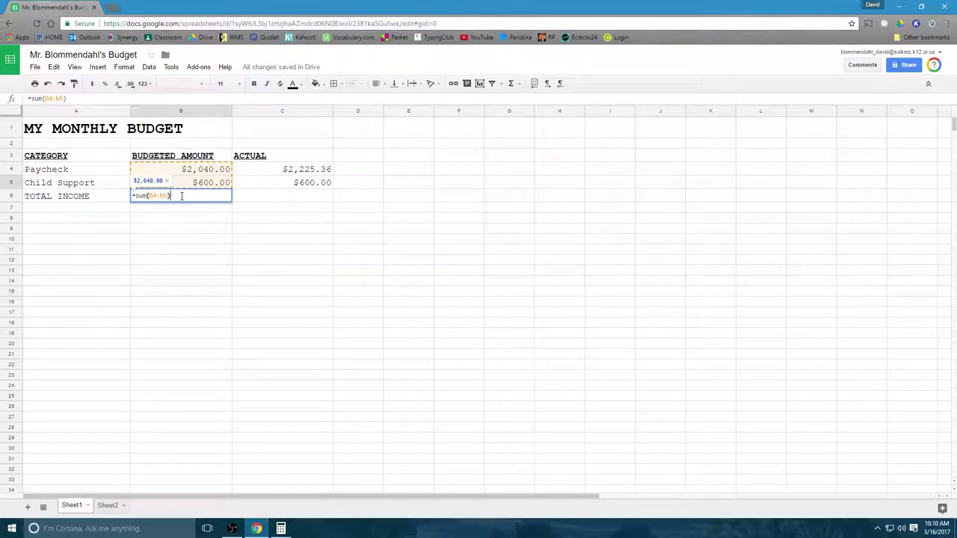
pyautogui.press('Return')
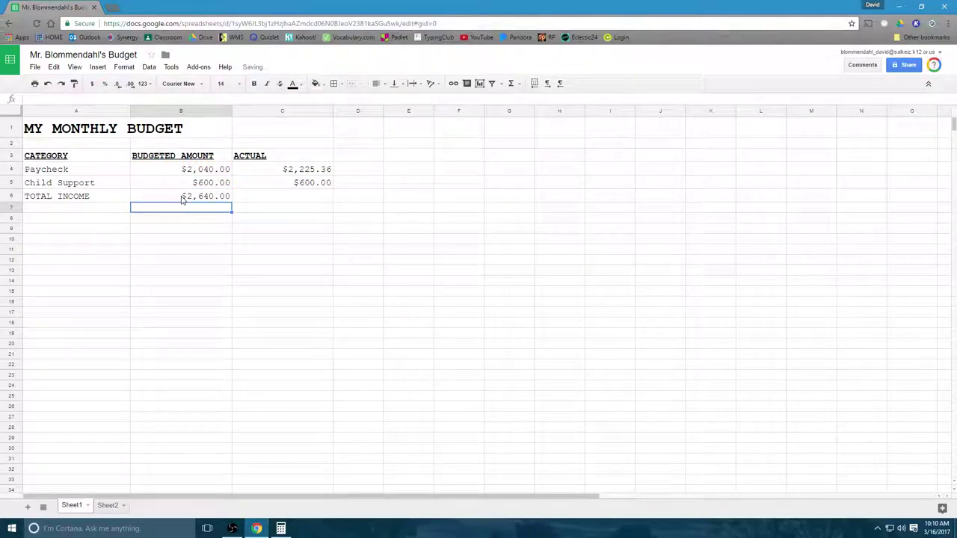
# Step: Total the actual income in cell C6 with the formula =sum(c4:C5)
pyautogui.click(264, 198)
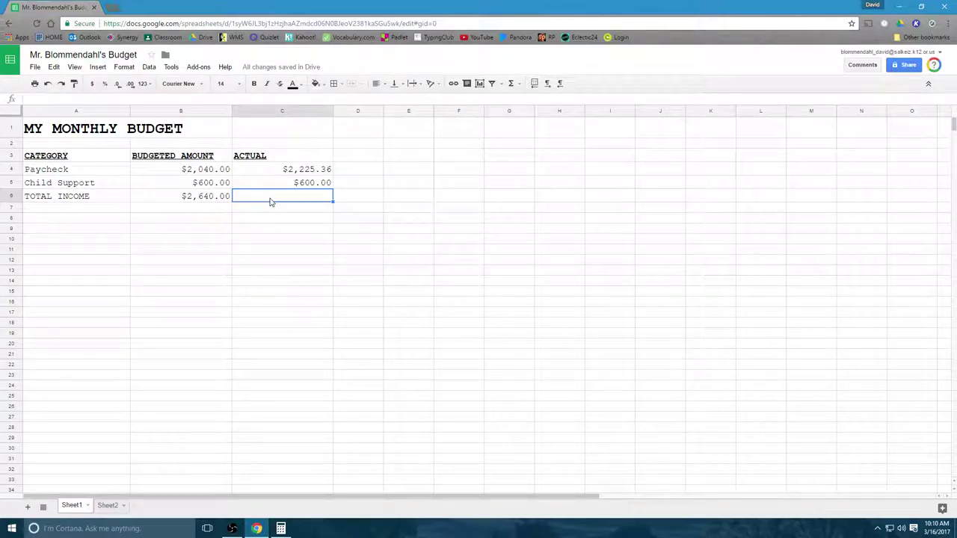
pyautogui.write('=sum(')
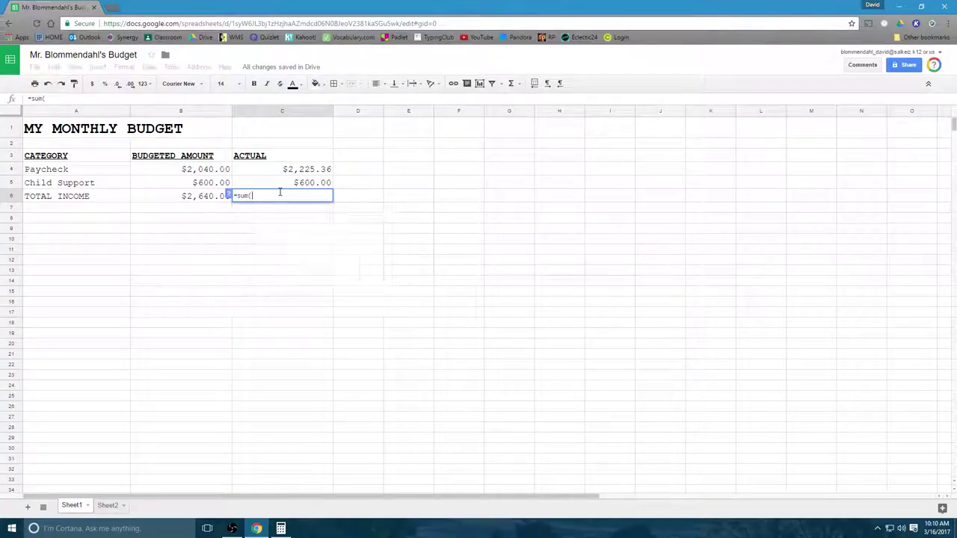
pyautogui.write('c4:')
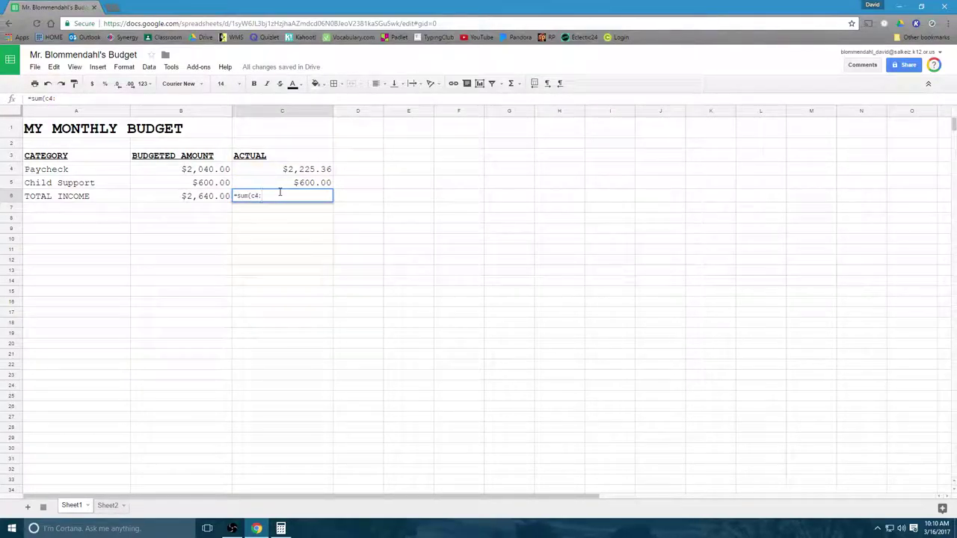
pyautogui.write('c5)')
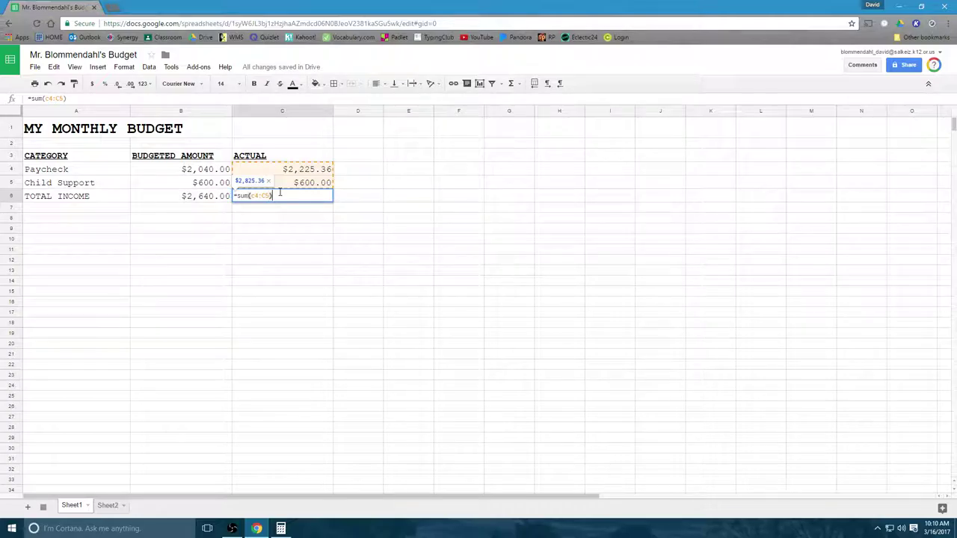
pyautogui.press('Return')
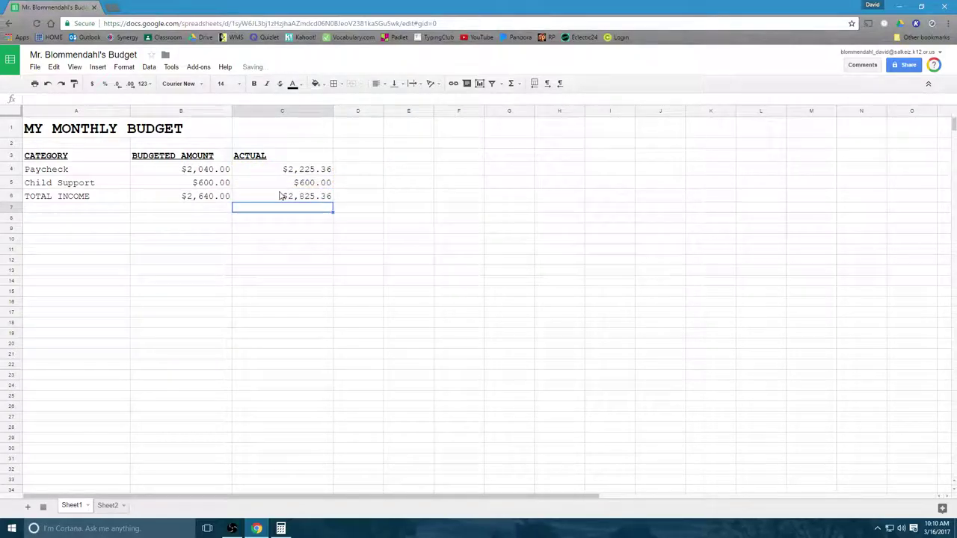
# Step: Add the header DIFFERENCE in cell D3 and widen column D to fit it
pyautogui.click(358, 159)
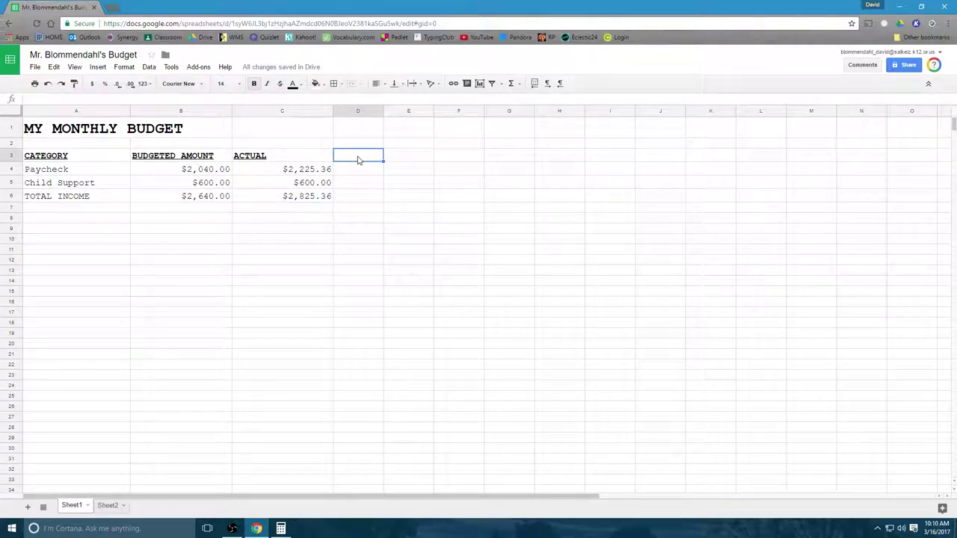
pyautogui.write('d')
pyautogui.write('DIIFEREN')
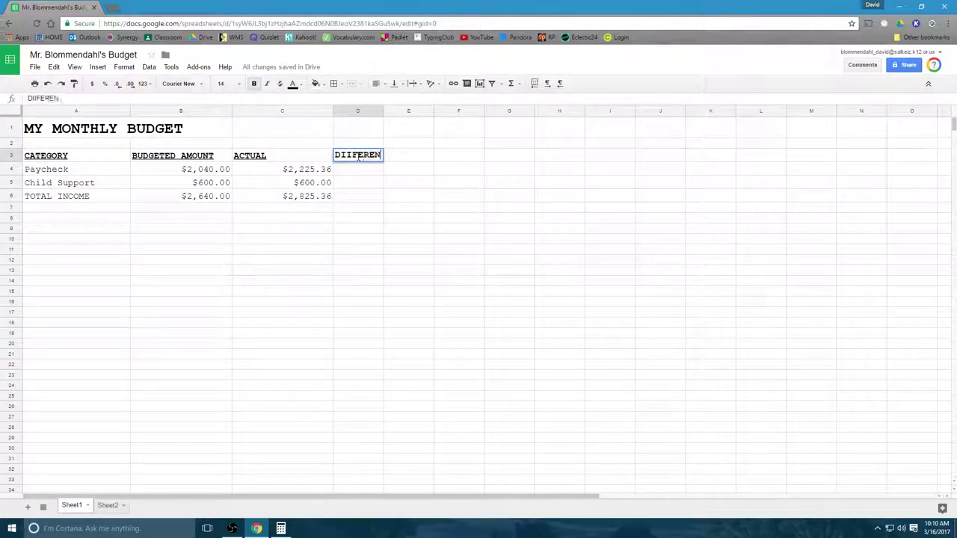
pyautogui.write('CE')
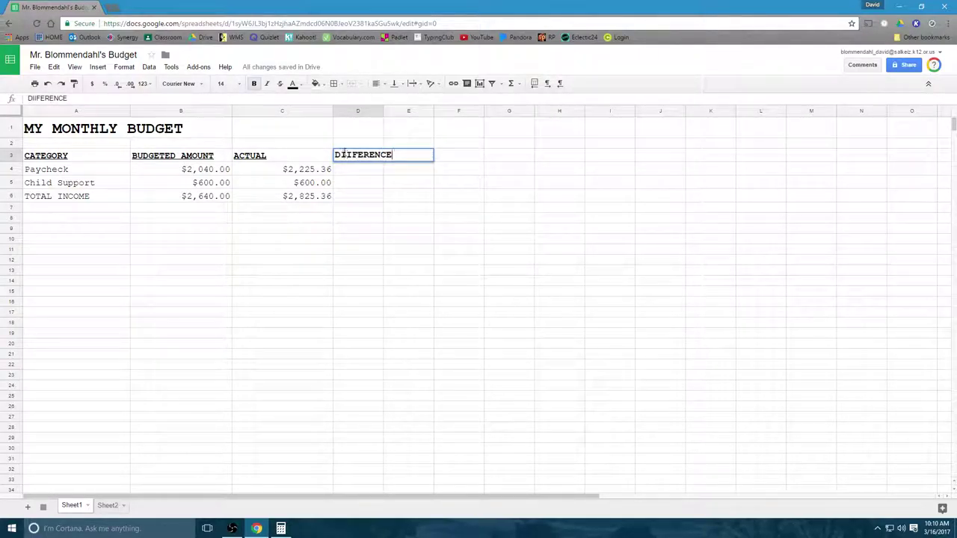
pyautogui.press('BackSpace')
pyautogui.write('F')
pyautogui.moveTo(382, 111); pyautogui.dragTo(399, 111)
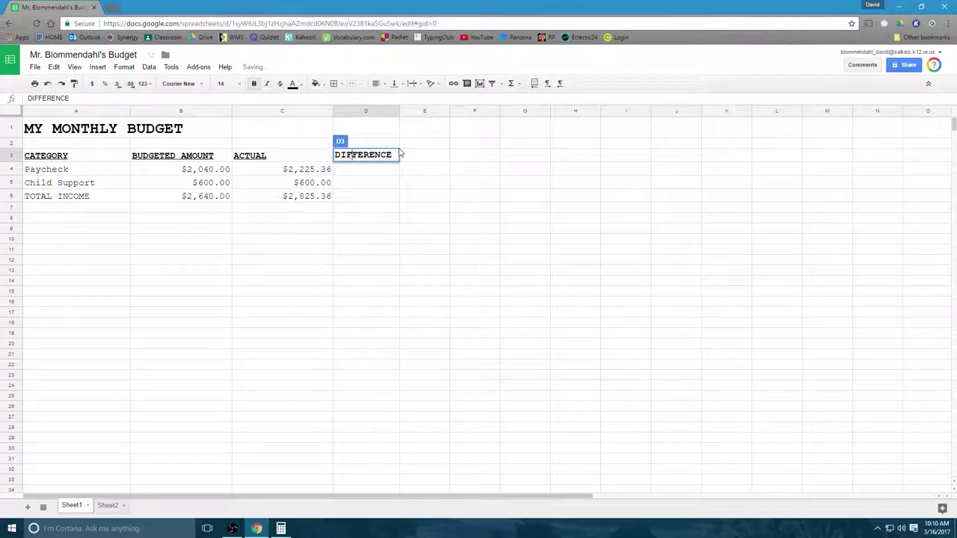
# Step: Underline the DIFFERENCE header in D3 to match the other column headers
pyautogui.moveTo(335, 155); pyautogui.dragTo(393, 155)
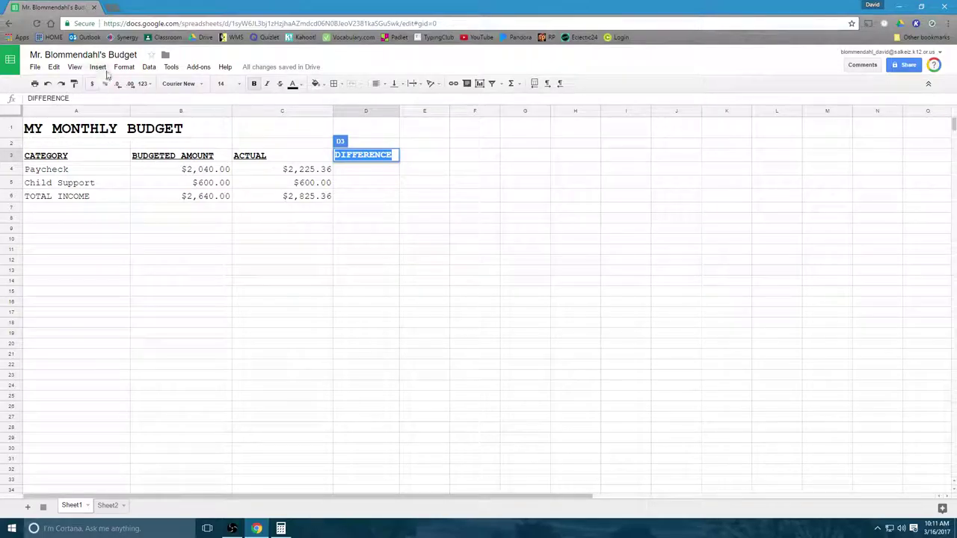
pyautogui.press('Escape')
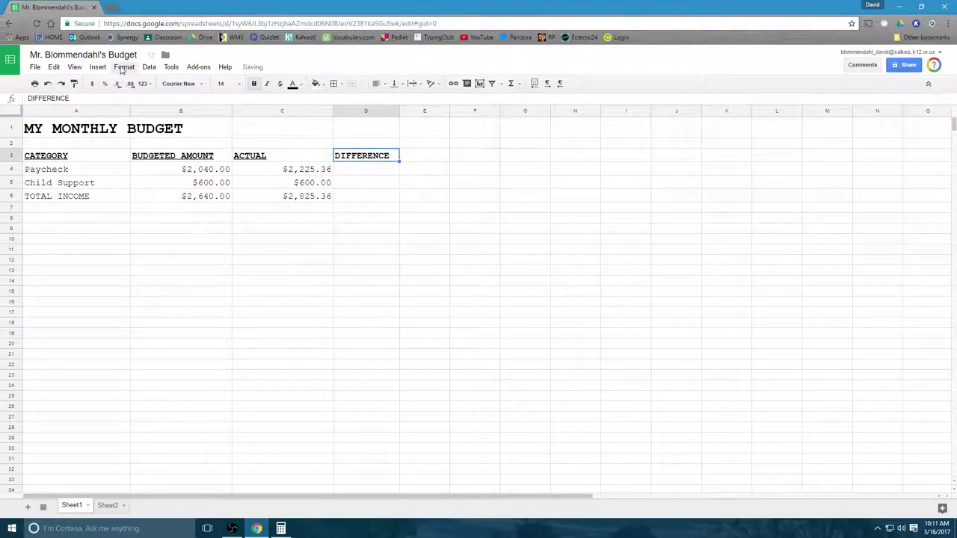
pyautogui.click(122, 68)
pyautogui.click(134, 162)
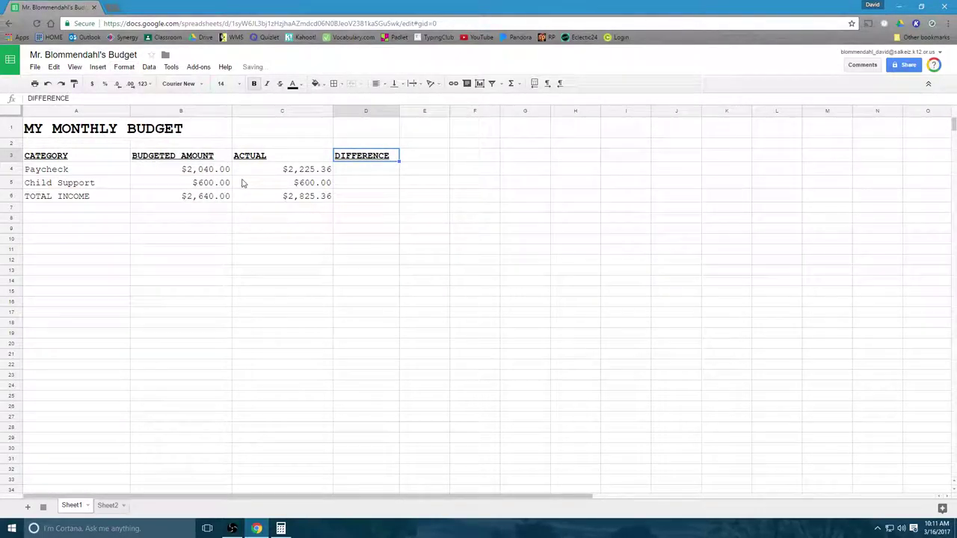
# Step: Calculate the Paycheck and Child Support differences with =c4-B4 in D4 and =c5-b5 in D5
pyautogui.click(364, 173)
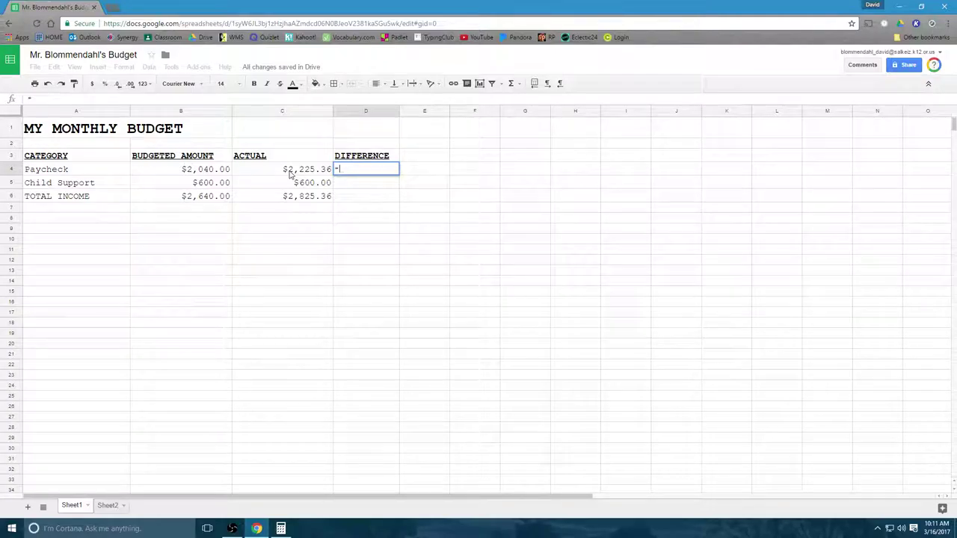
pyautogui.write('c4')
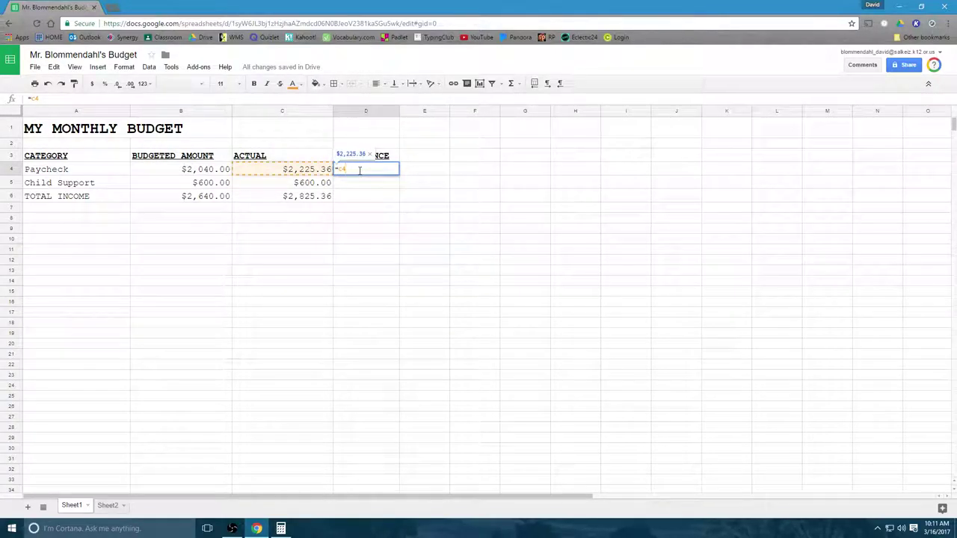
pyautogui.write('-b4')
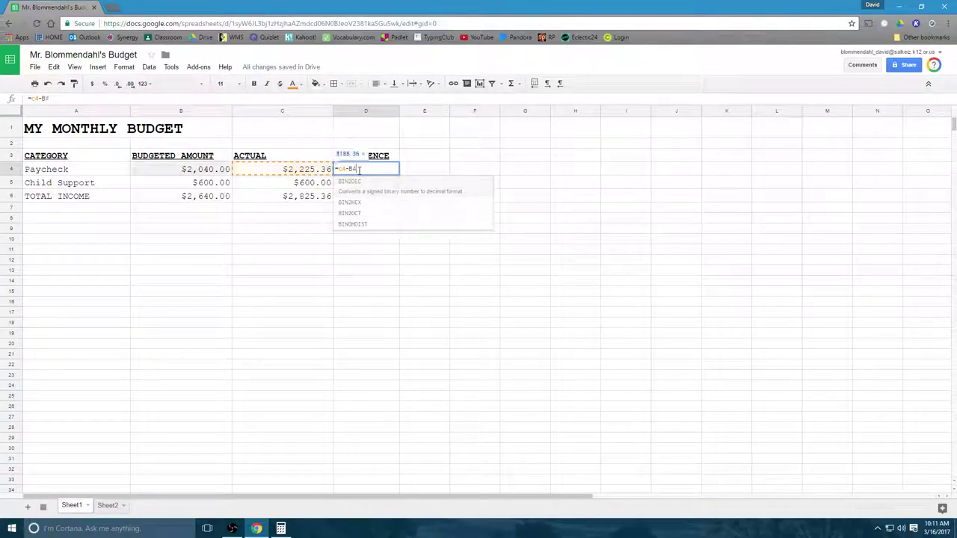
pyautogui.press('Return')
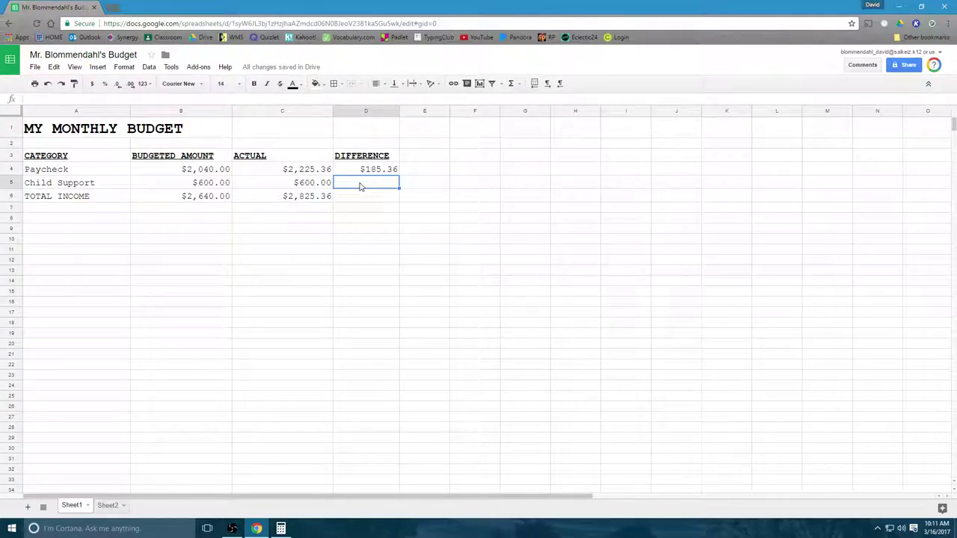
pyautogui.write('=c5')
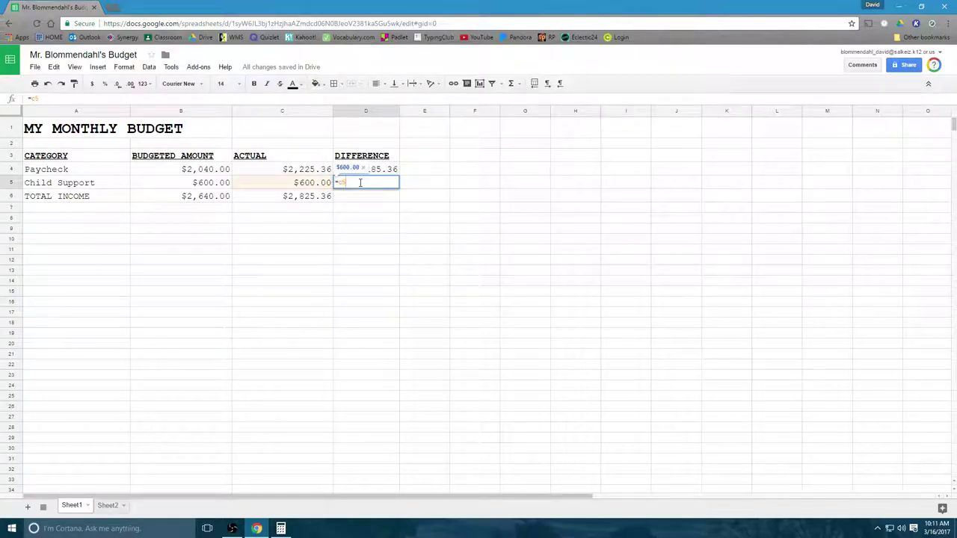
pyautogui.write('-b5')
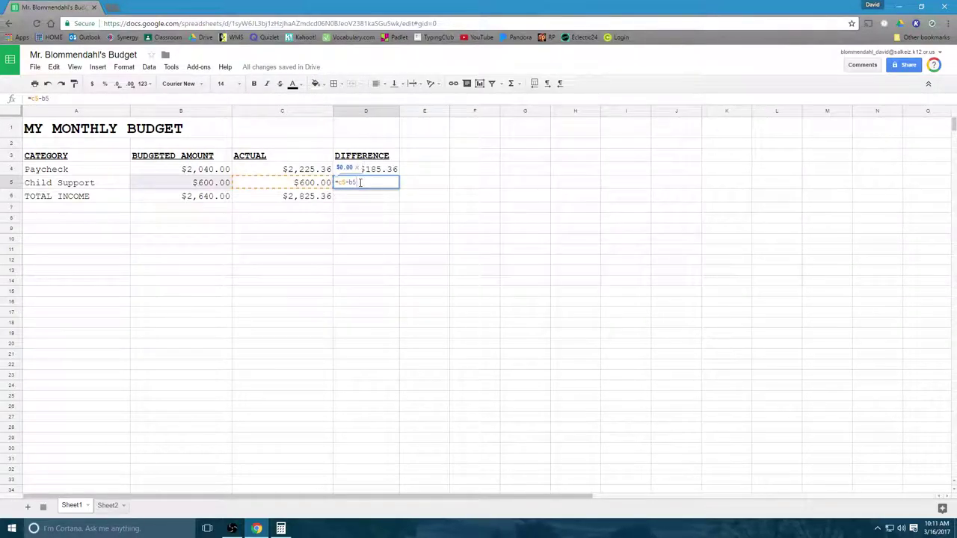
pyautogui.press('Return')
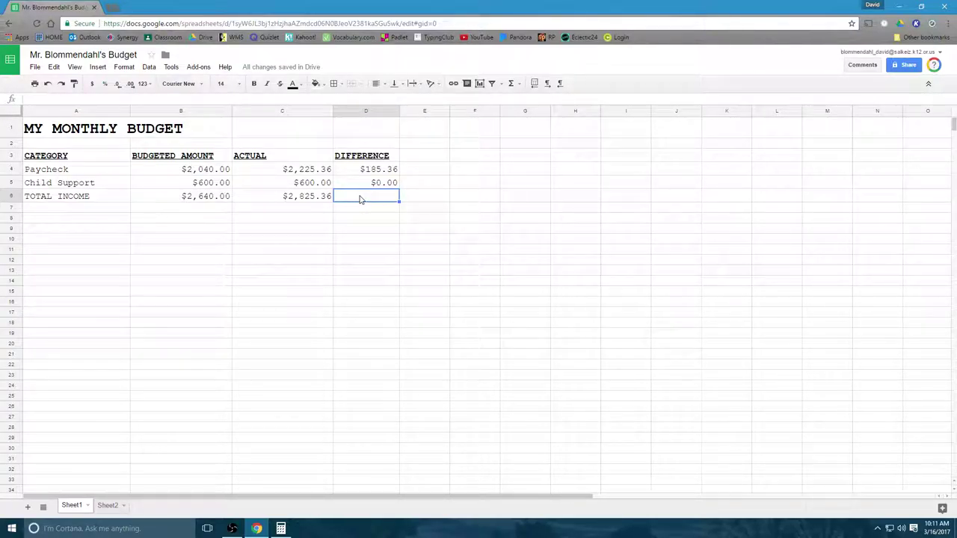
# Step: Calculate the TOTAL INCOME difference in D6 with the formula =c6-b6
pyautogui.write('=c6-')
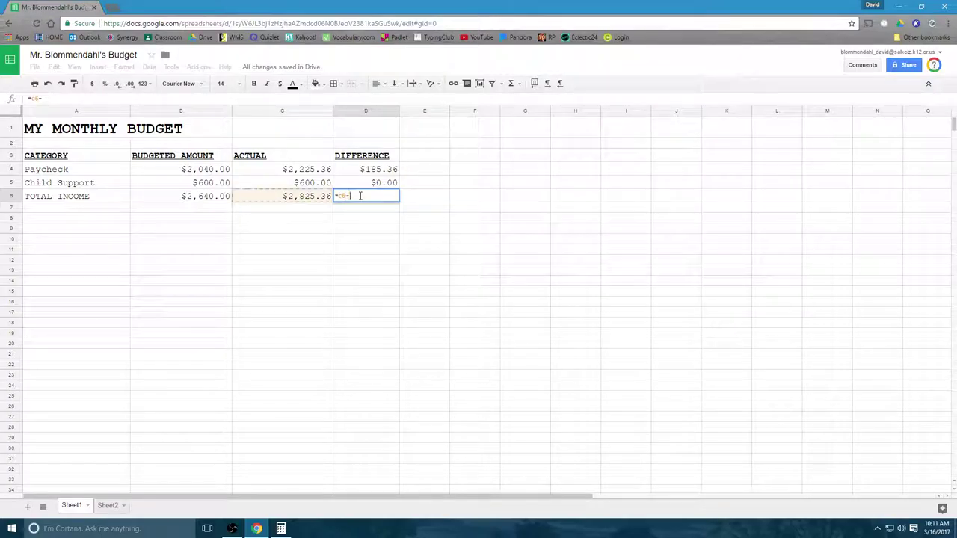
pyautogui.write('b6')
pyautogui.press('Return')
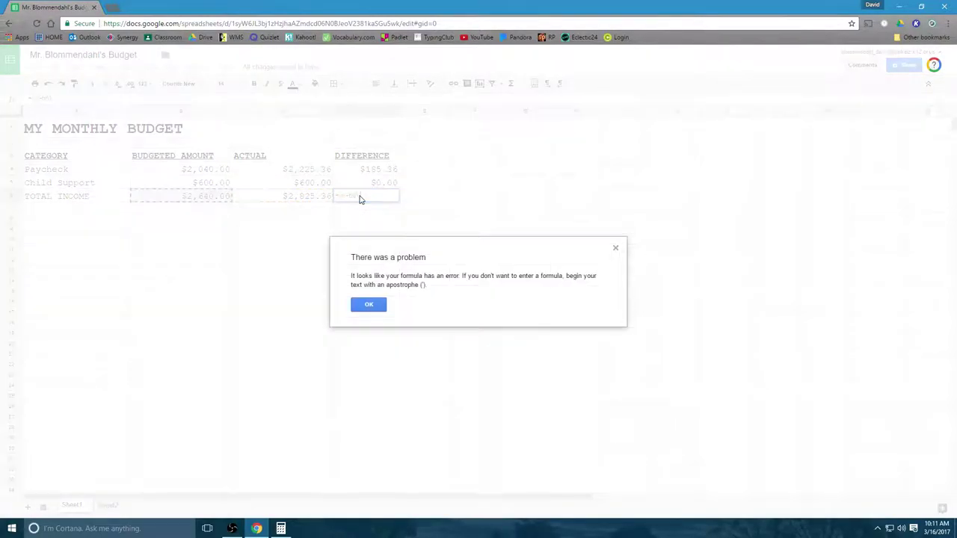
pyautogui.click(368, 304)
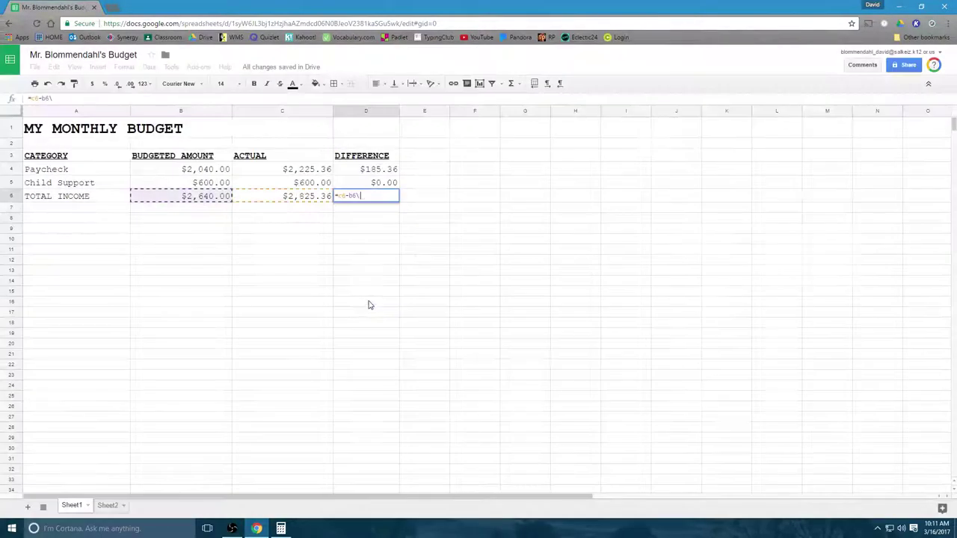
pyautogui.press('BackSpace')
pyautogui.press('Return')
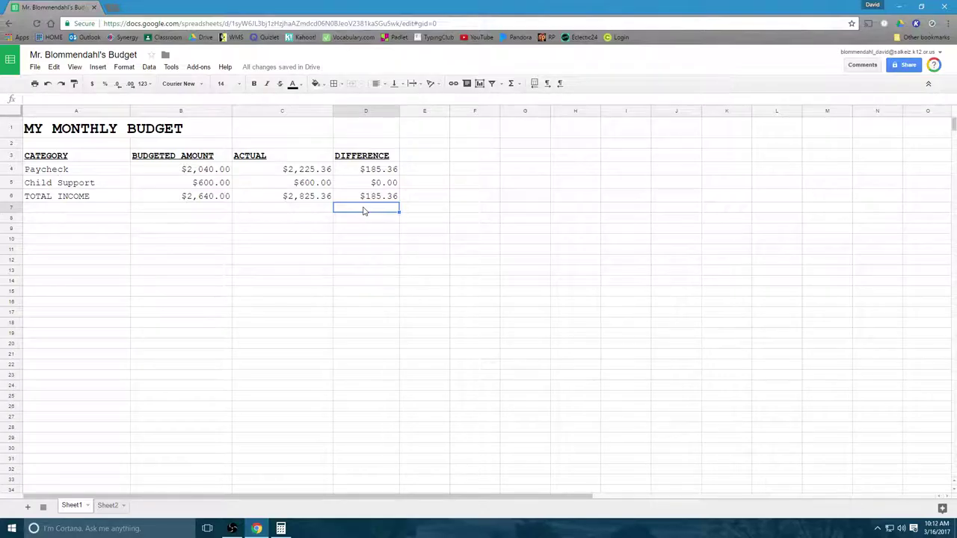
# Step: Add a Rent/Mortgage expense in row 8 with a budgeted amount of 900 and an actual amount of 900
pyautogui.click(69, 221)
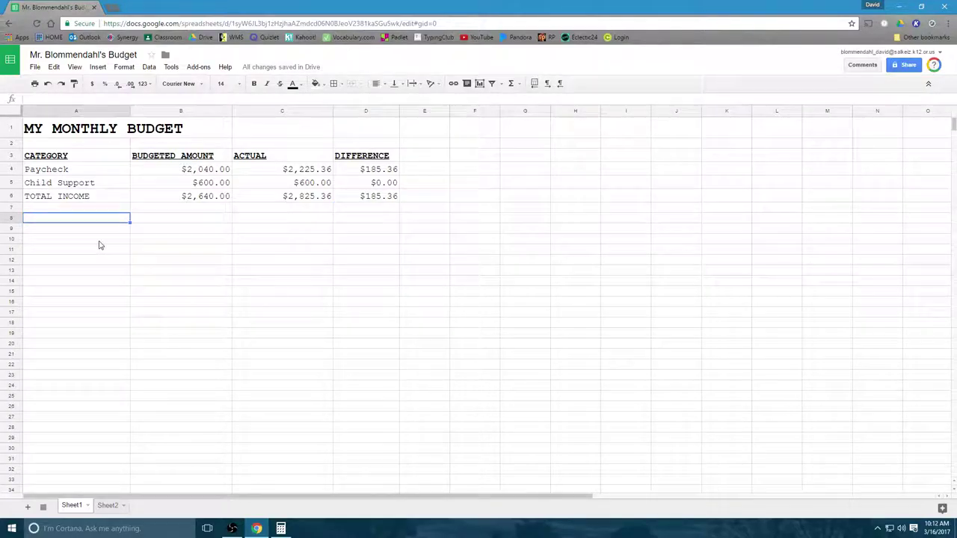
pyautogui.write('r')
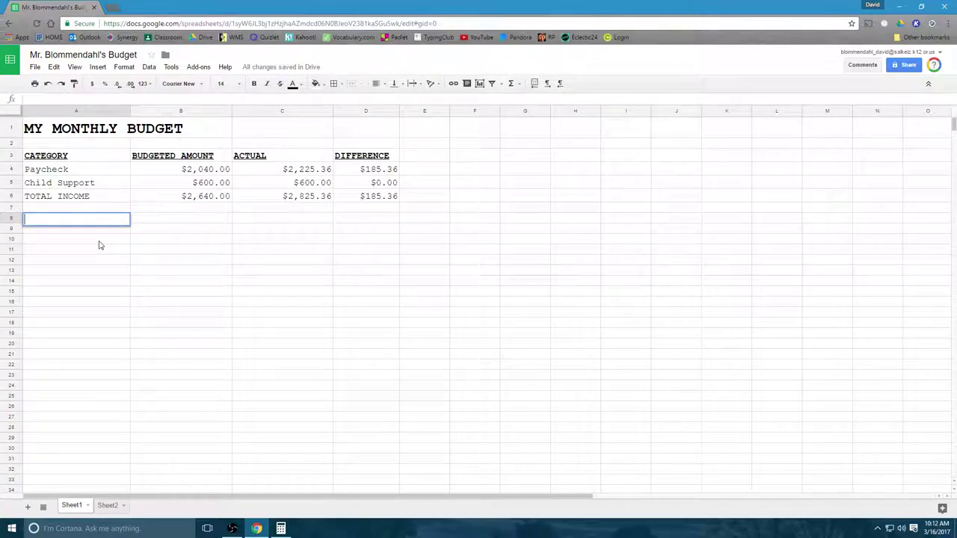
pyautogui.write('Rent/Mortgage')
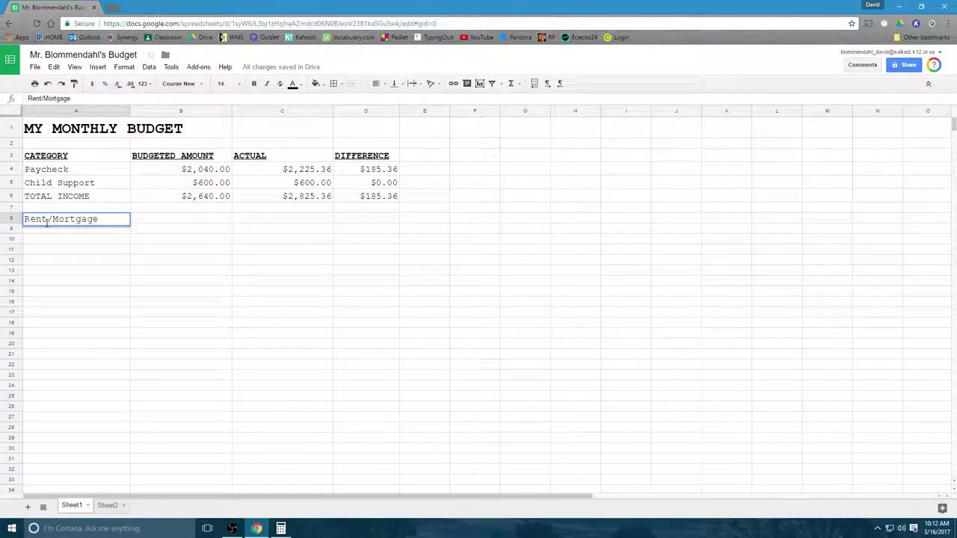
pyautogui.click(158, 221)
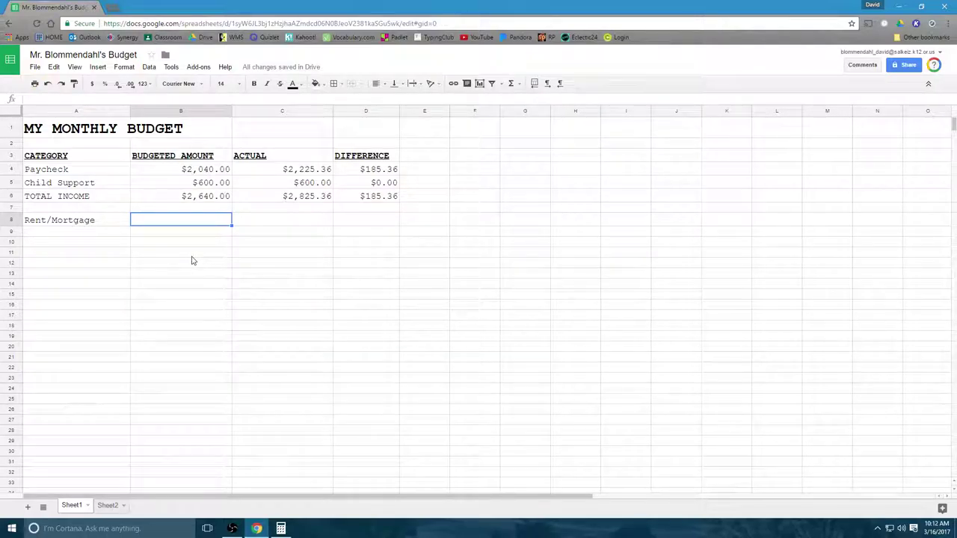
pyautogui.write('1')
pyautogui.press('BackSpace')
pyautogui.write('900')
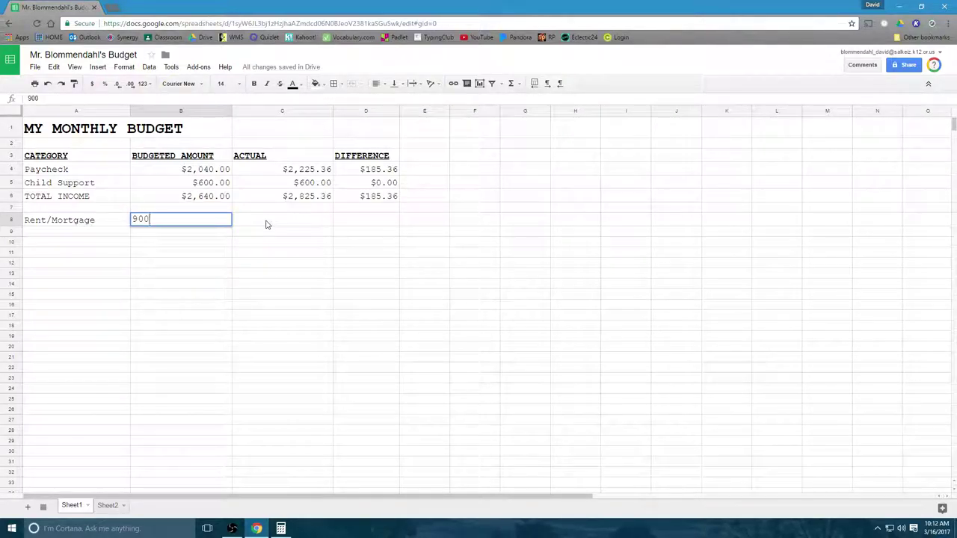
pyautogui.click(266, 225)
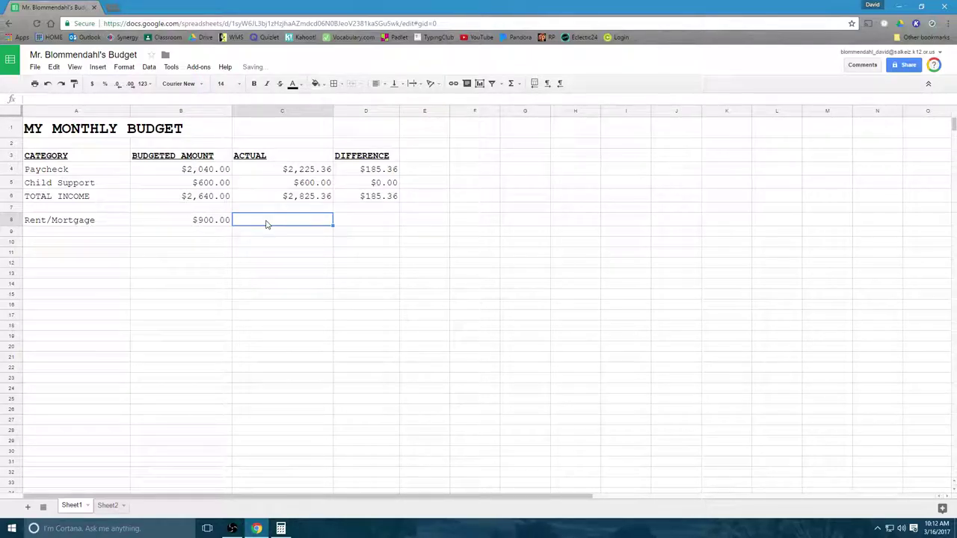
pyautogui.write('900')
# Step: Calculate the Rent/Mortgage difference in D8 with the formula =C8-B8
pyautogui.click(355, 224)
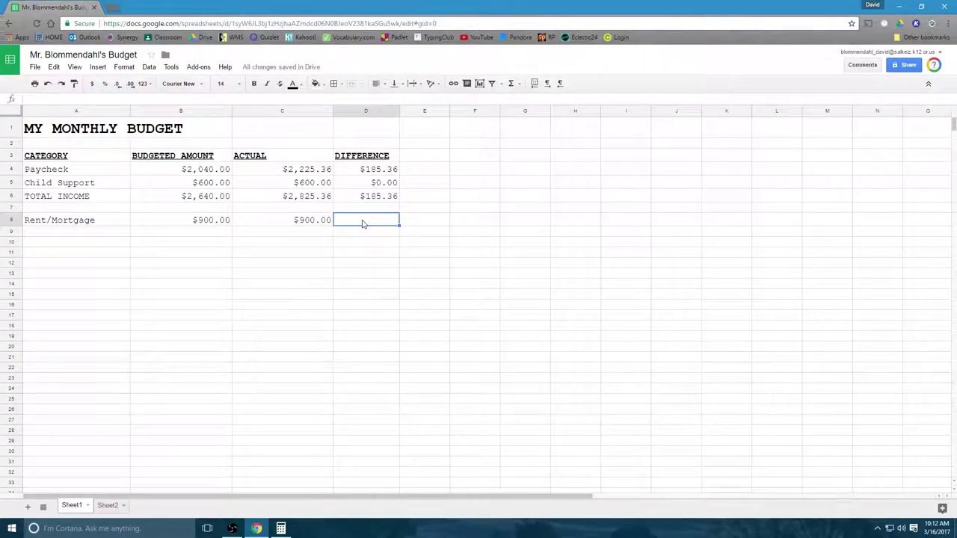
pyautogui.write('=C')
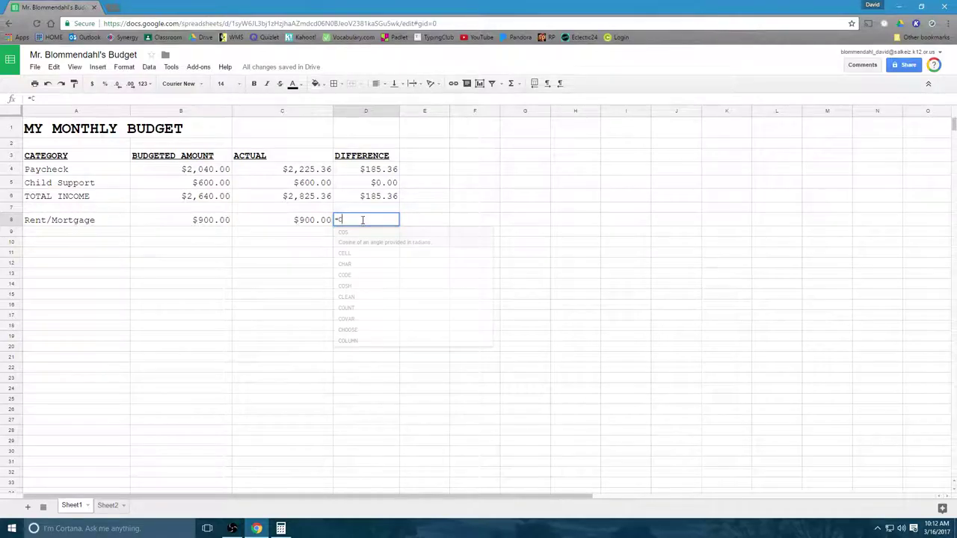
pyautogui.write('8-B8')
pyautogui.press('Return')
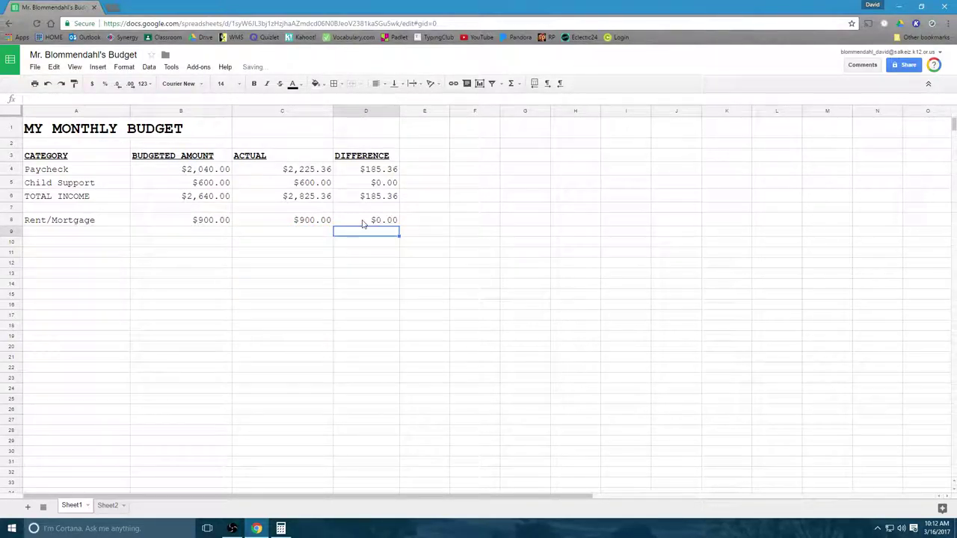
# Step: Add a Car Payment expense in row 9 with a budgeted amount of 150 and an actual amount of 200
pyautogui.click(83, 234)
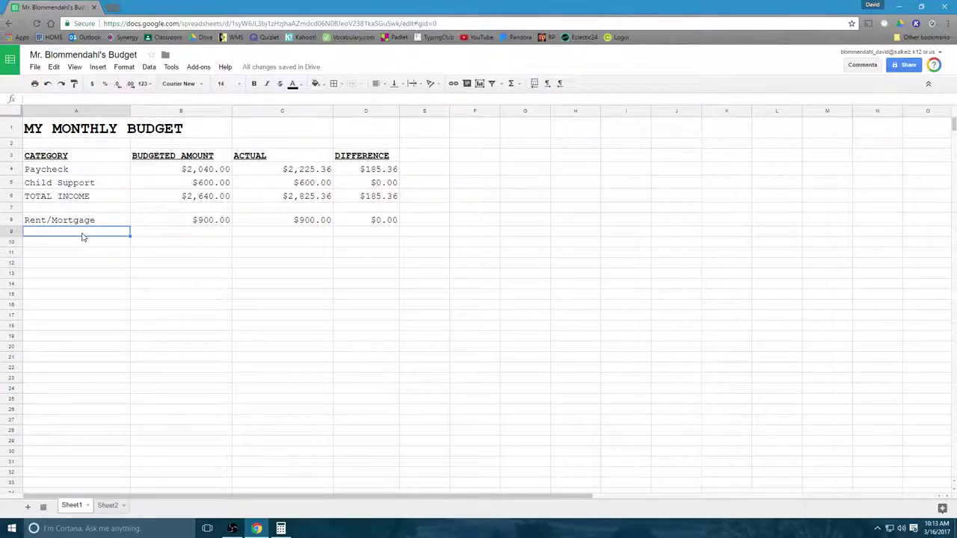
pyautogui.write('Car Payment')
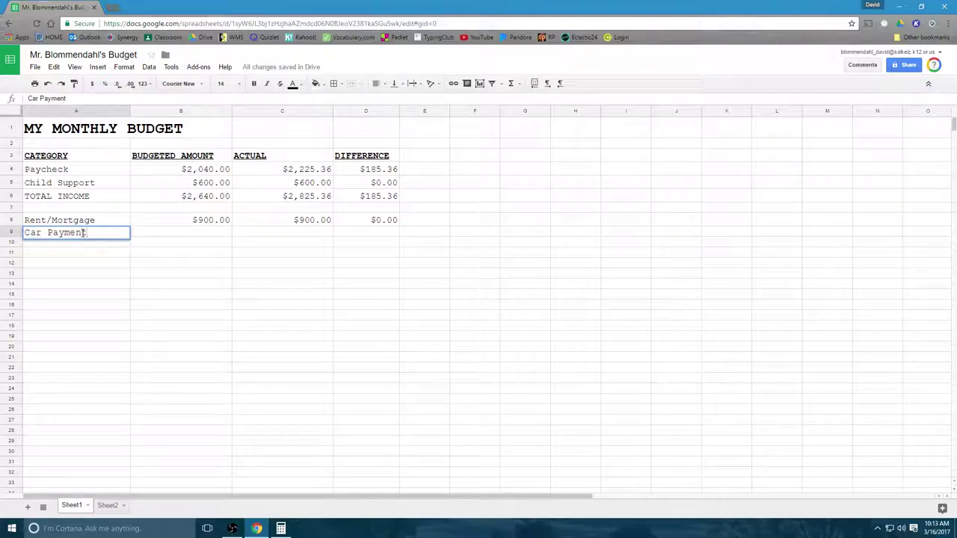
pyautogui.click(175, 234)
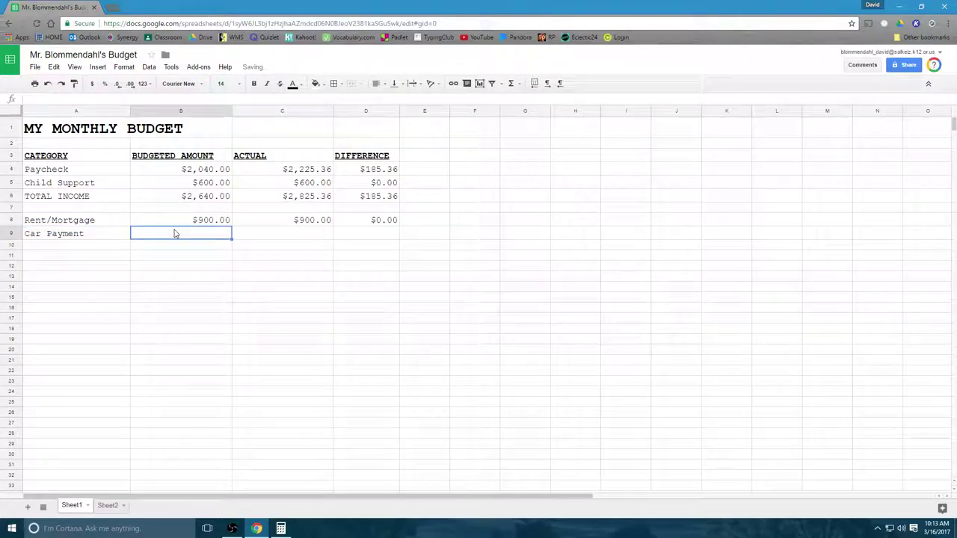
pyautogui.write('150')
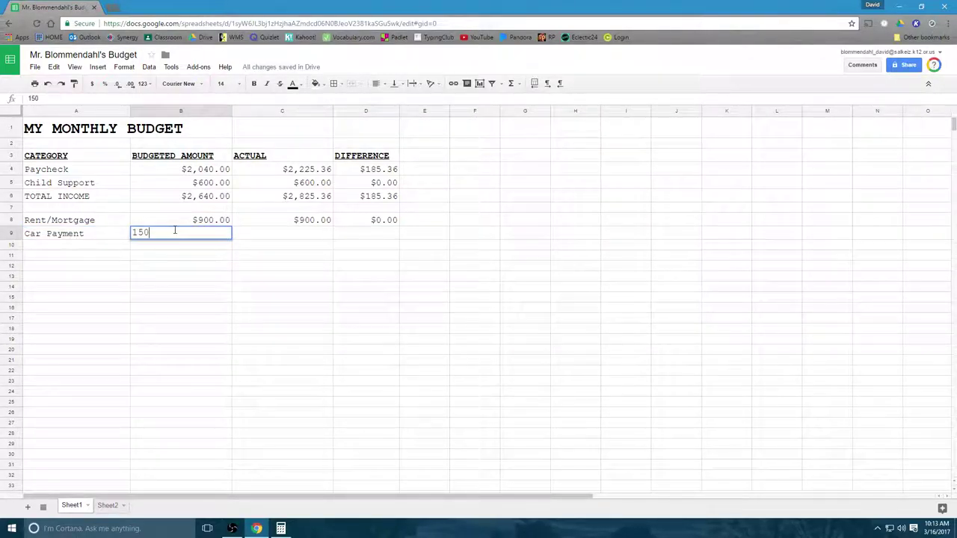
pyautogui.click(294, 238)
pyautogui.write('1')
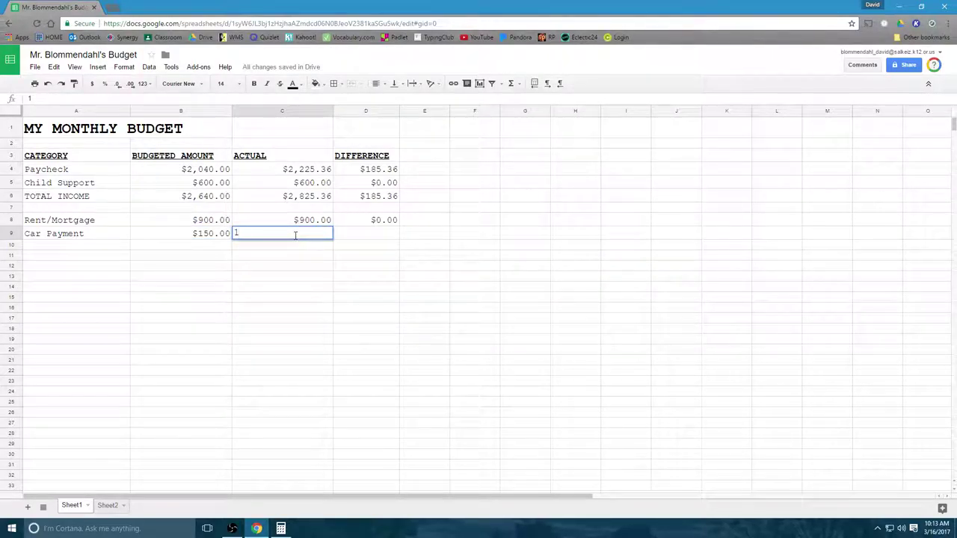
pyautogui.press('BackSpace')
pyautogui.write('200')
# Step: Calculate the Car Payment difference in D9 with the formula =C9-B9
pyautogui.click(348, 237)
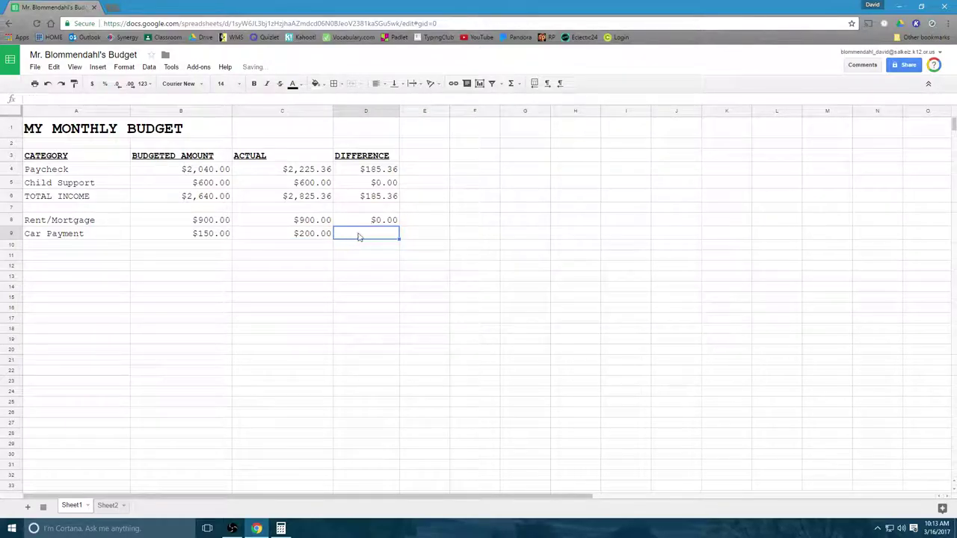
pyautogui.write('=C')
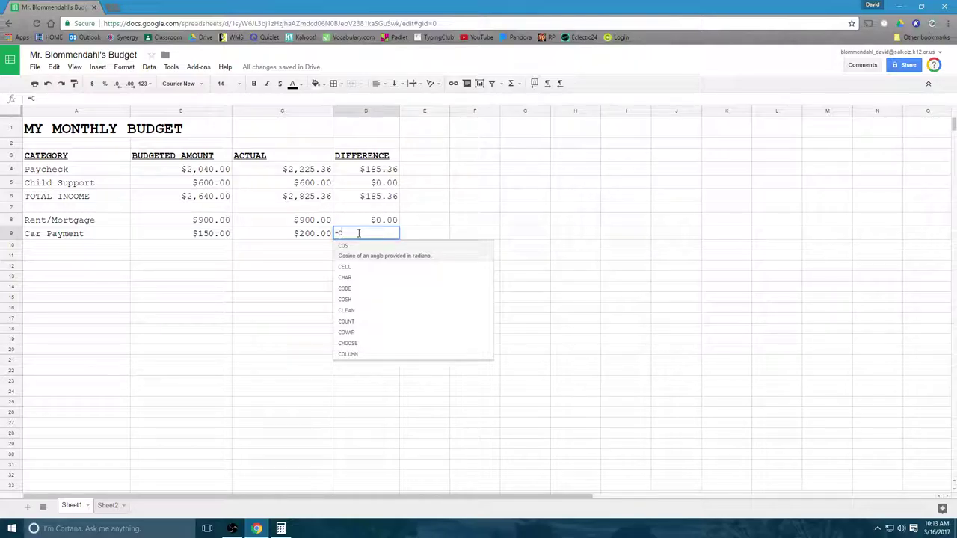
pyautogui.write('9-')
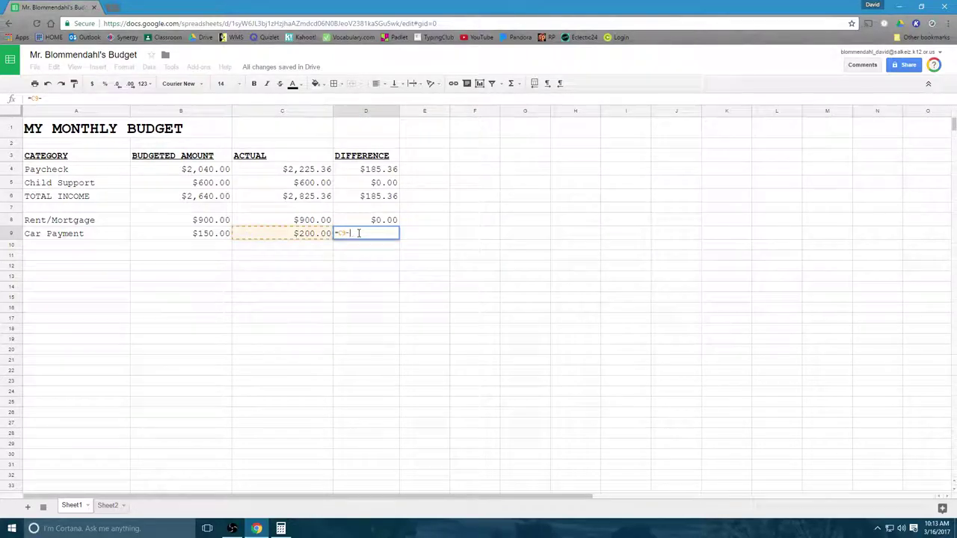
pyautogui.write('B9')
pyautogui.press('Return')
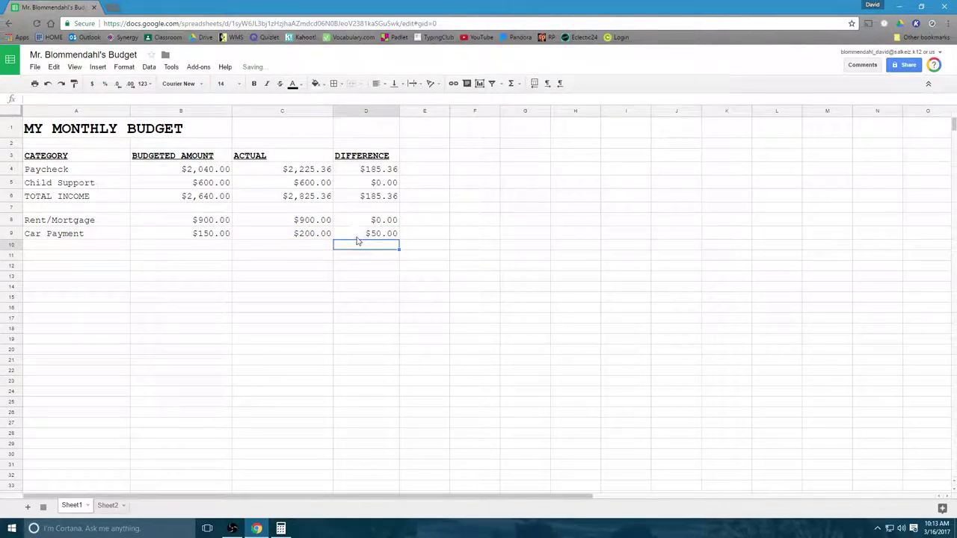
pyautogui.click(359, 236)
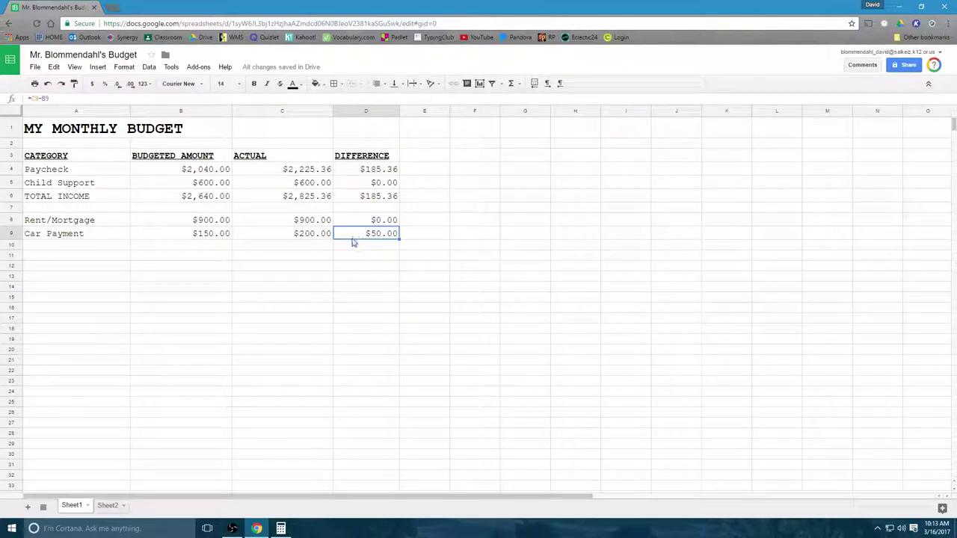
pyautogui.click(358, 249)
pyautogui.click(363, 236)
# Step: Add an expense labelled Electricty in row 10 with a budgeted amount of $60 and an actual amount of 45.34
pyautogui.click(66, 247)
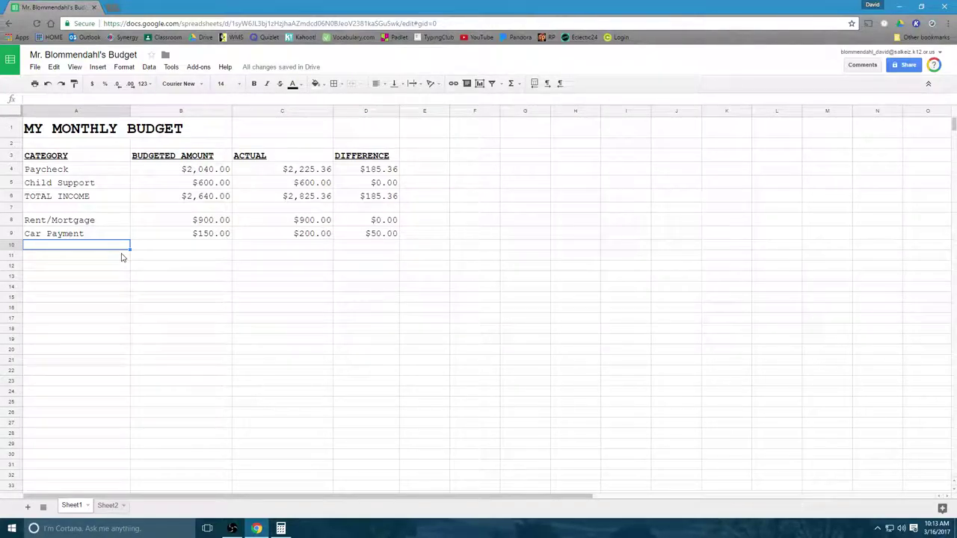
pyautogui.write('Electricty')
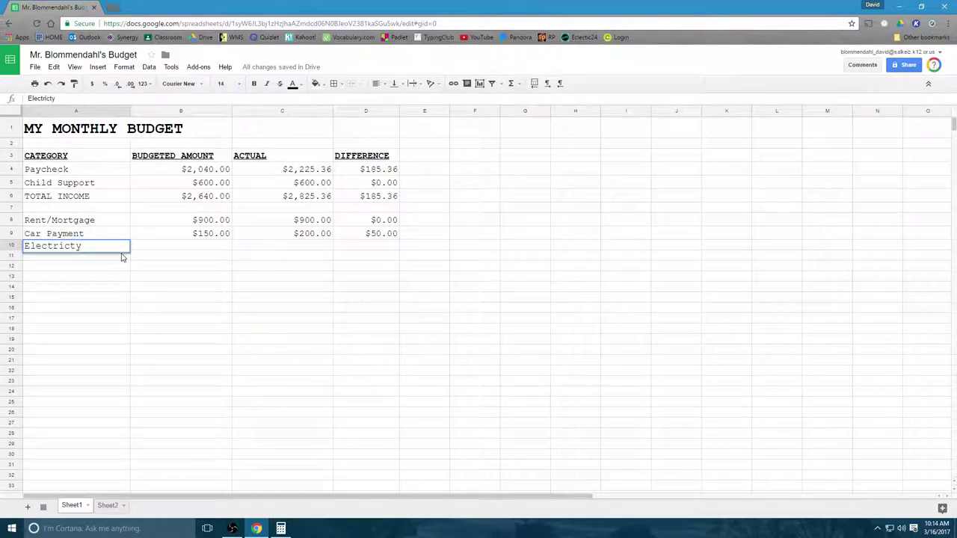
pyautogui.click(181, 248)
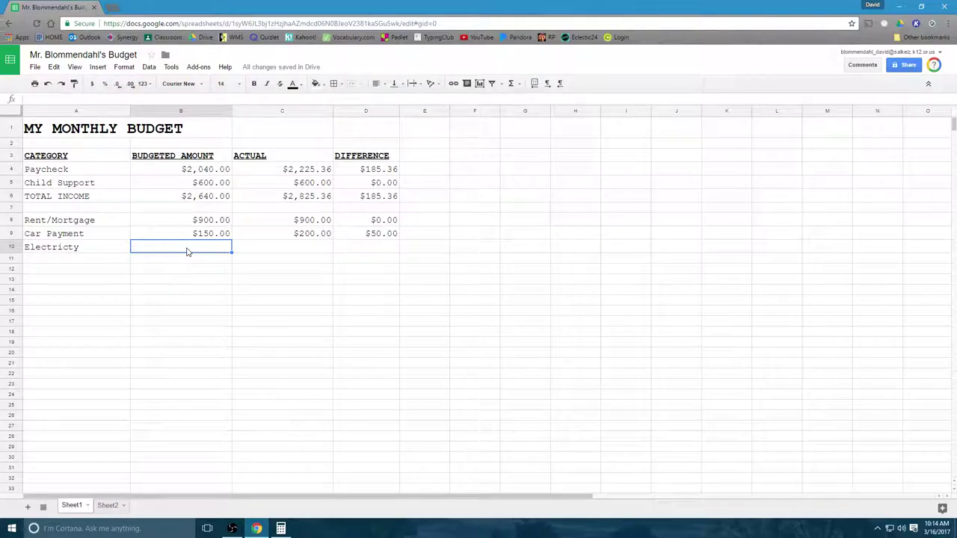
pyautogui.write('$60')
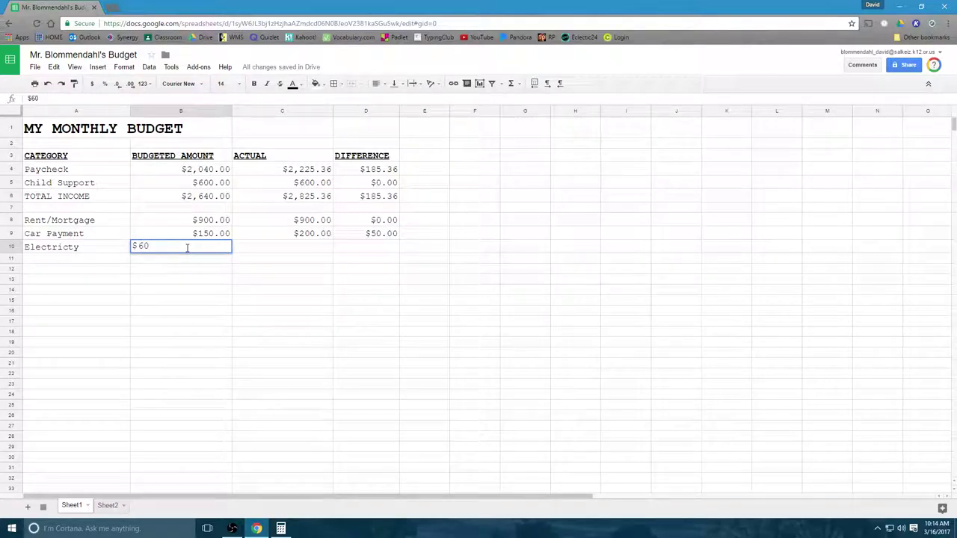
pyautogui.click(282, 250)
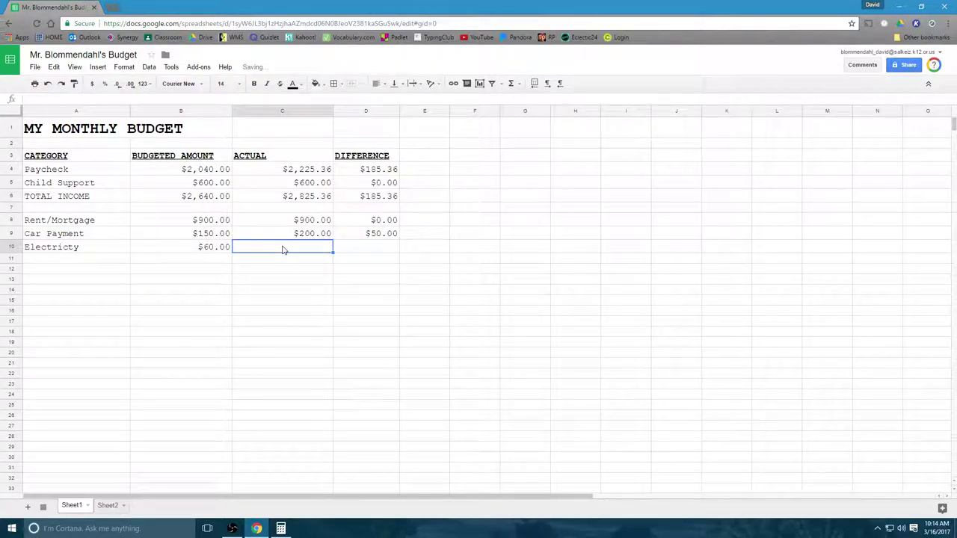
pyautogui.write('45')
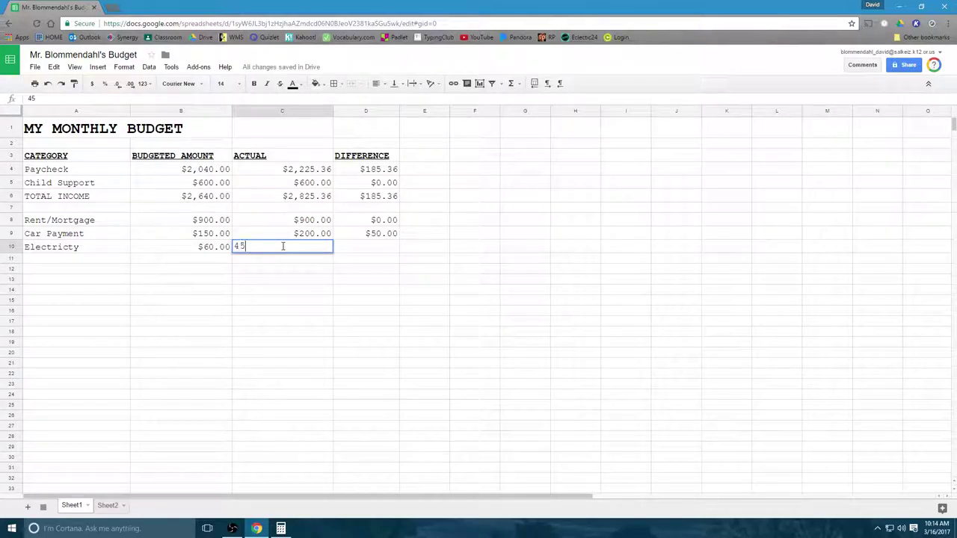
pyautogui.write('.34')
# Step: Calculate the electricity expense's difference in D10 with the formula =C10-B10
pyautogui.click(373, 249)
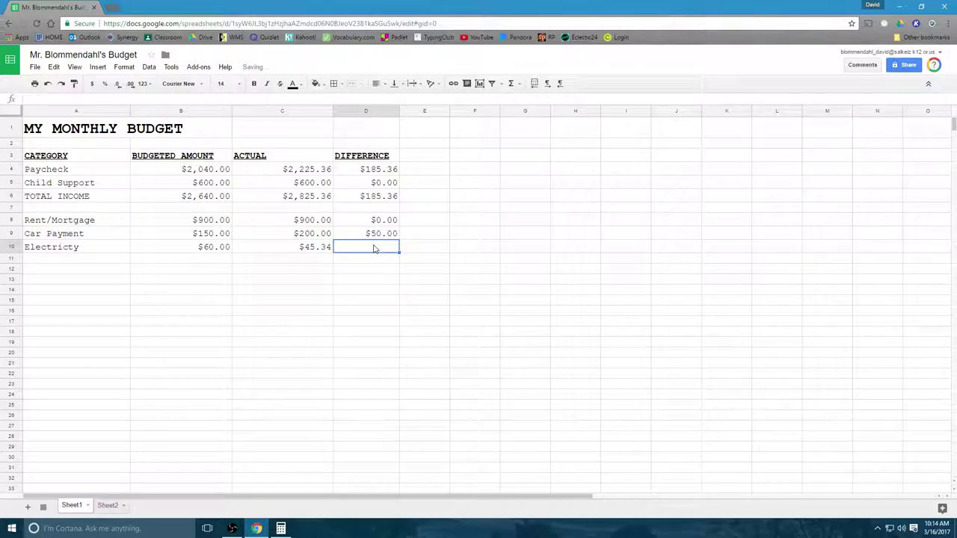
pyautogui.write('=')
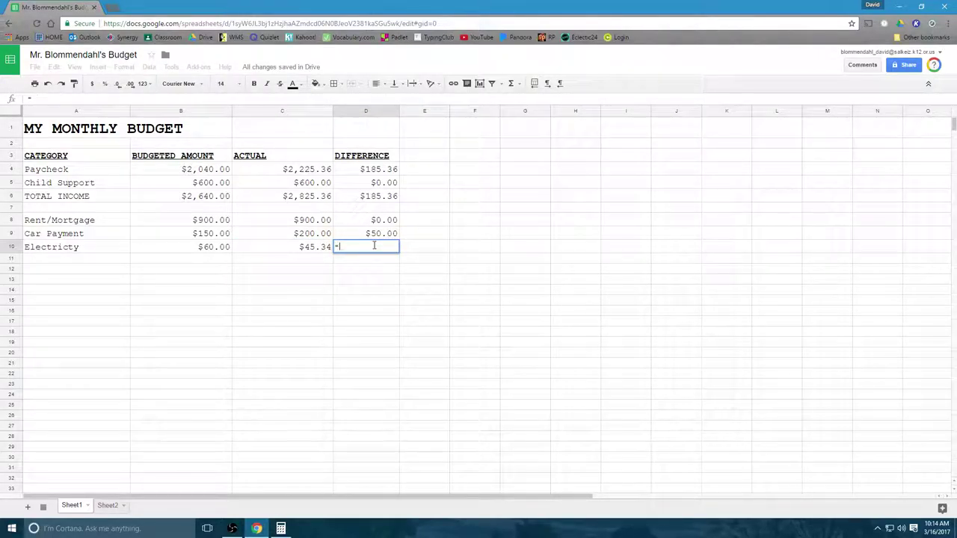
pyautogui.write('C10-')
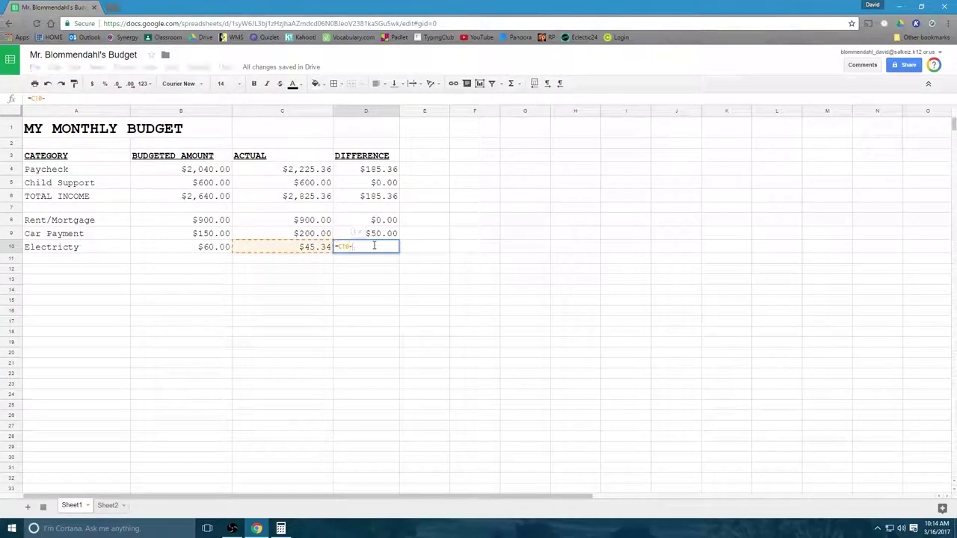
pyautogui.write('B10')
pyautogui.press('Return')
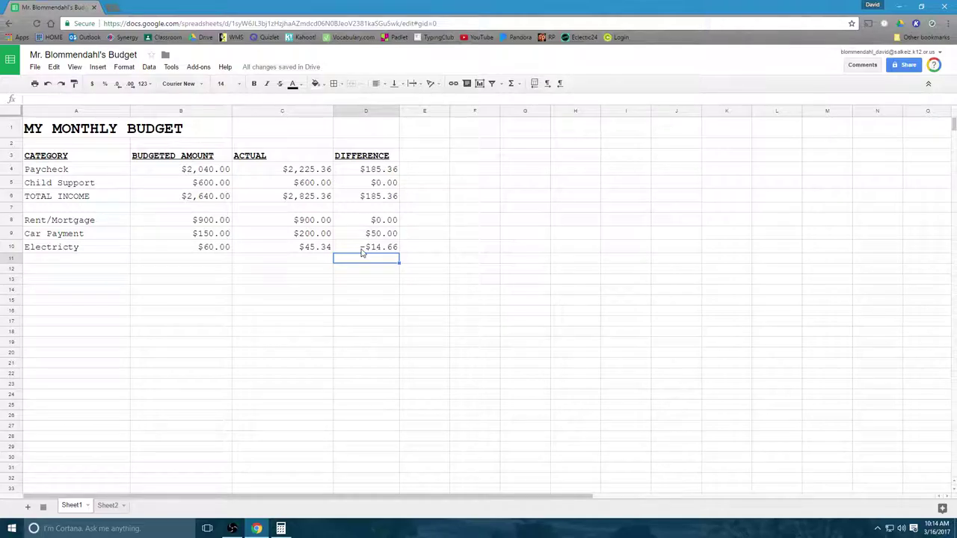
# Step: Correct the spelling of the category in A10 to Electricity
pyautogui.click(87, 259)
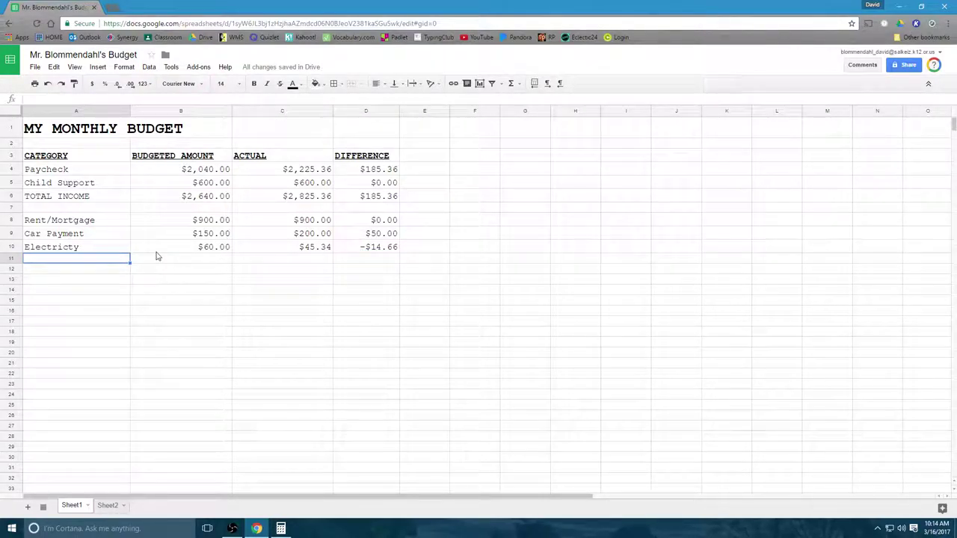
pyautogui.click(73, 252)
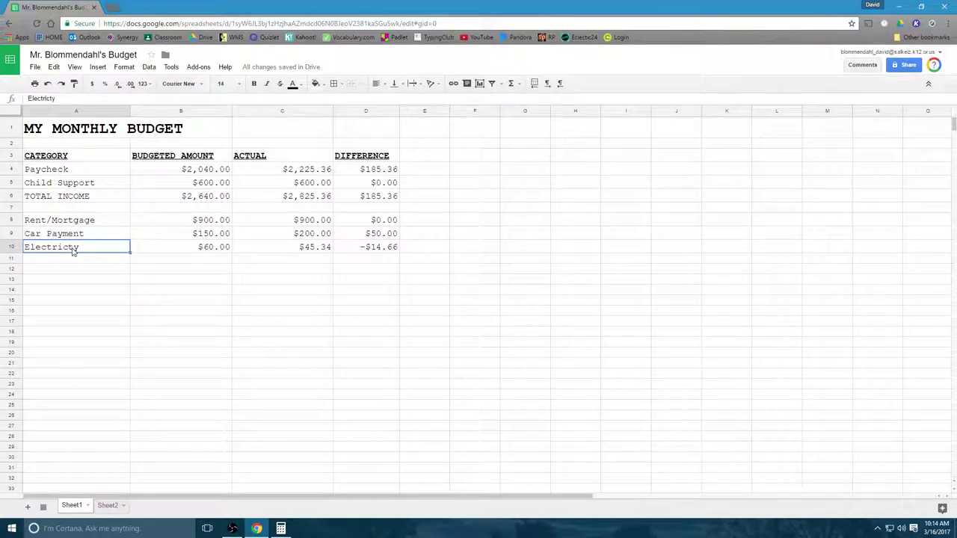
pyautogui.click(51, 98)
pyautogui.write('i')
pyautogui.press('Return')
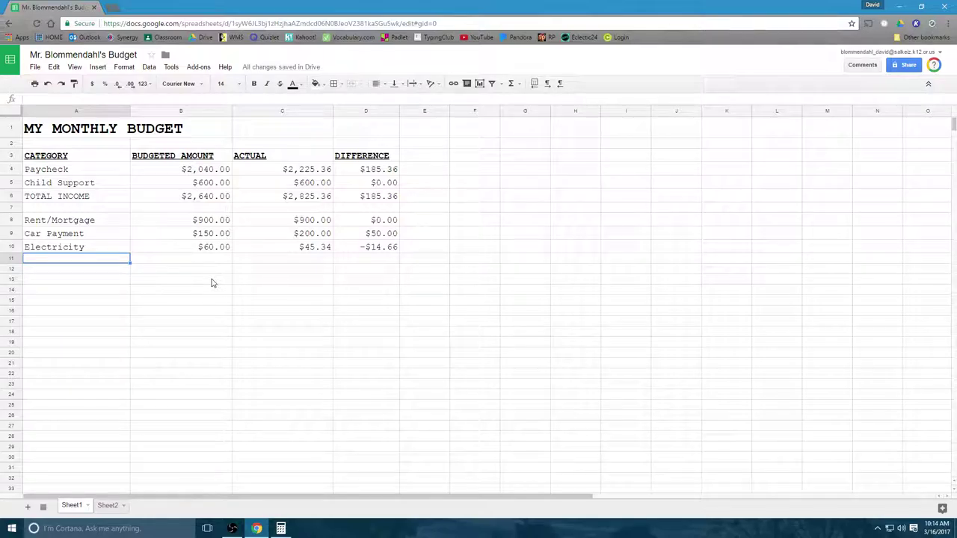
# Step: Add a Cell Phone expense in row 11 with a budgeted amount of 190 and an actual amount of 192.46
pyautogui.write('Cell Phone')
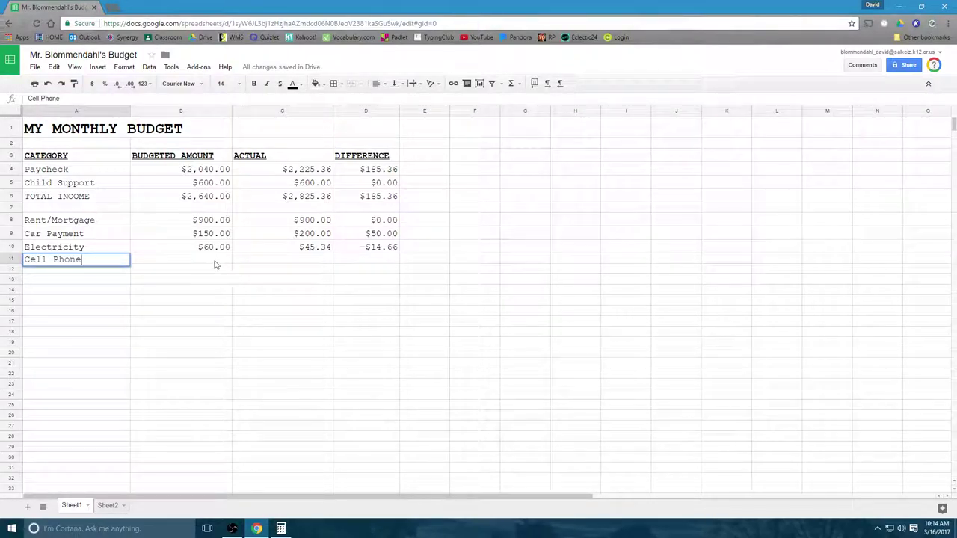
pyautogui.click(216, 263)
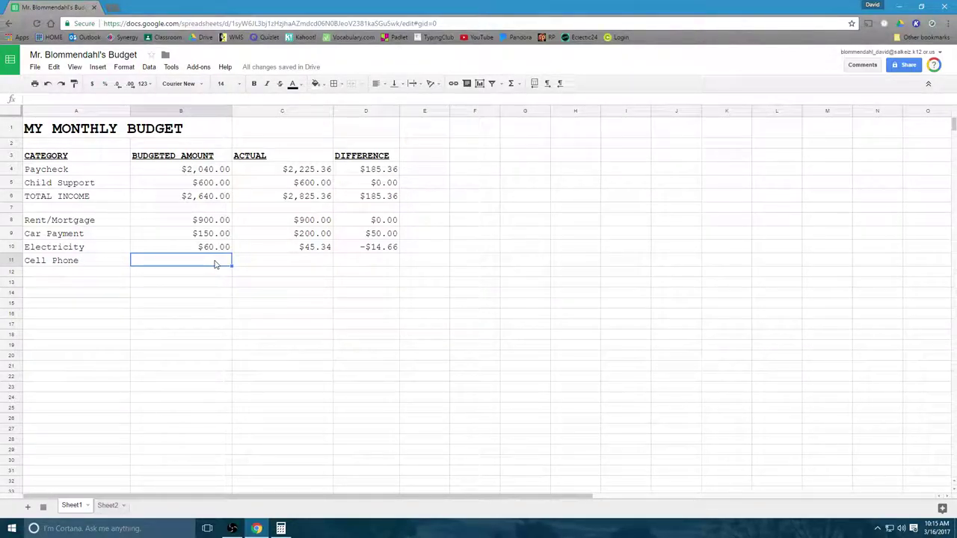
pyautogui.write('190')
pyautogui.click(279, 263)
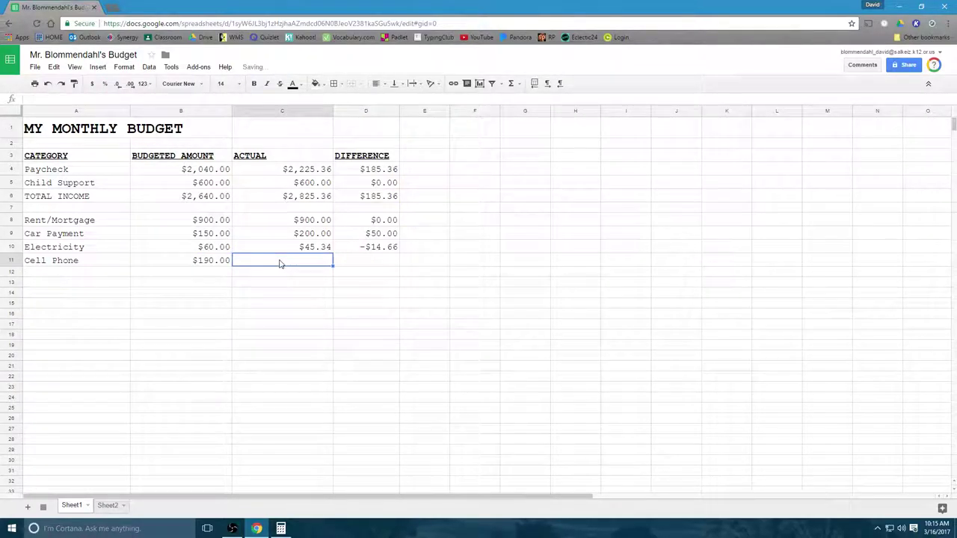
pyautogui.write('1')
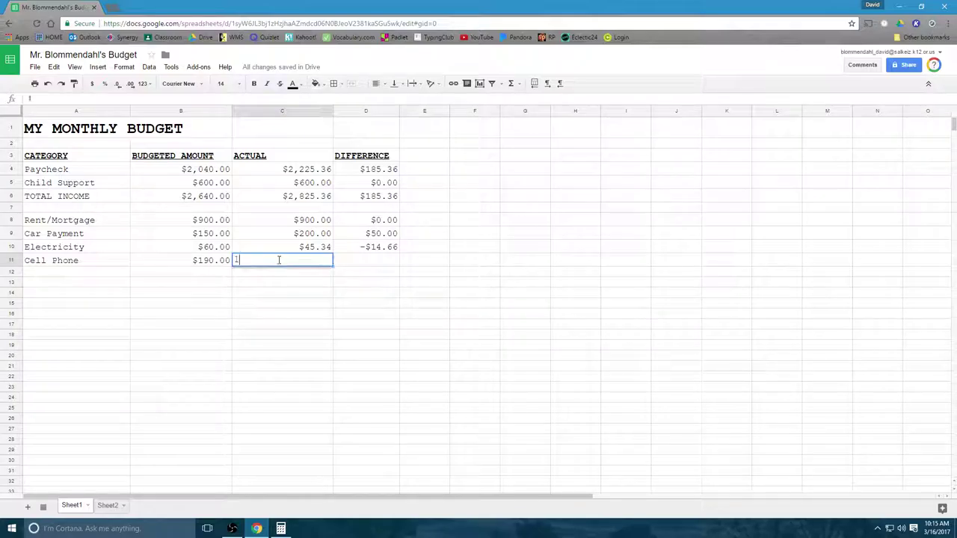
pyautogui.write('92.46')
# Step: Enter the formula =C11-D11 in D11 for the Cell Phone difference
pyautogui.click(368, 263)
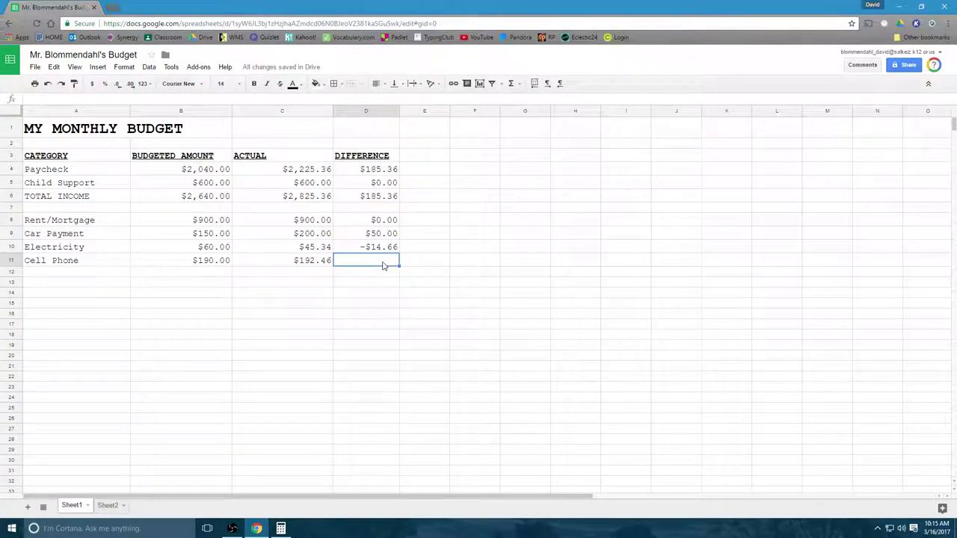
pyautogui.write('=C')
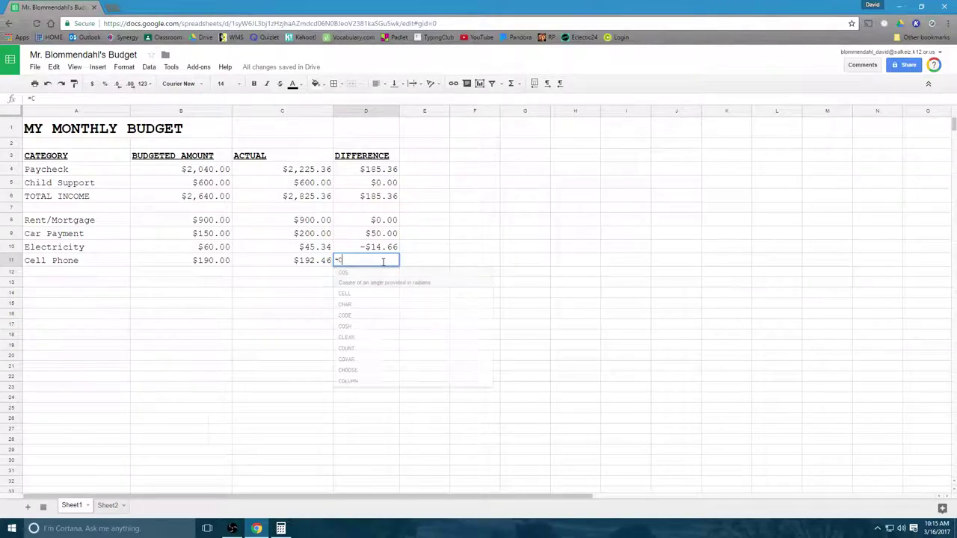
pyautogui.write('11-D11')
pyautogui.press('Return')
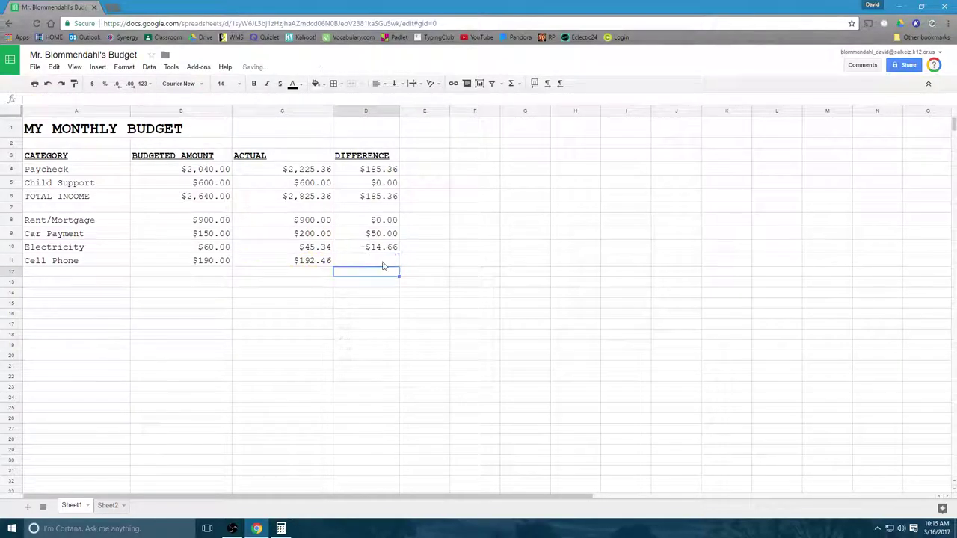
# Step: Correct the Cell Phone difference formula in D11 to =C11-B11
pyautogui.click(381, 263)
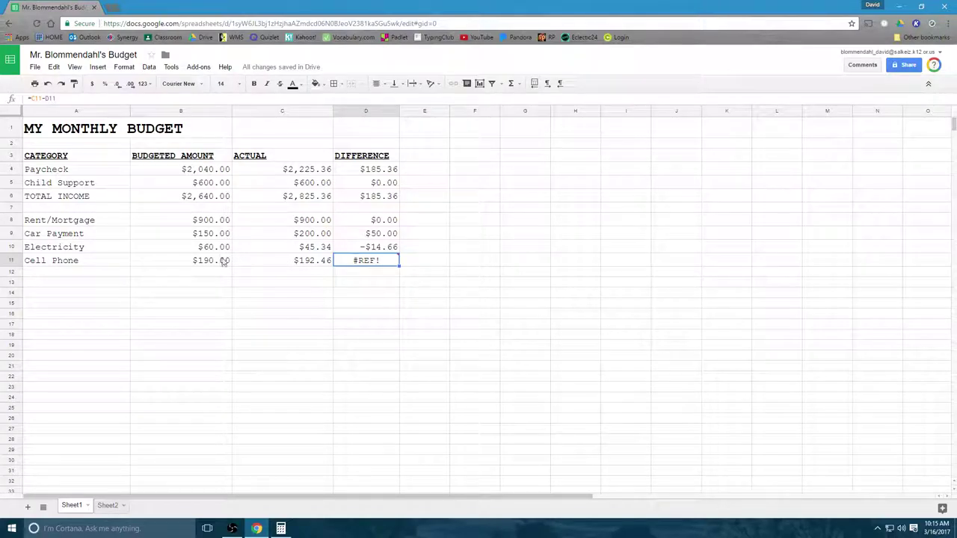
pyautogui.doubleClick(48, 98)
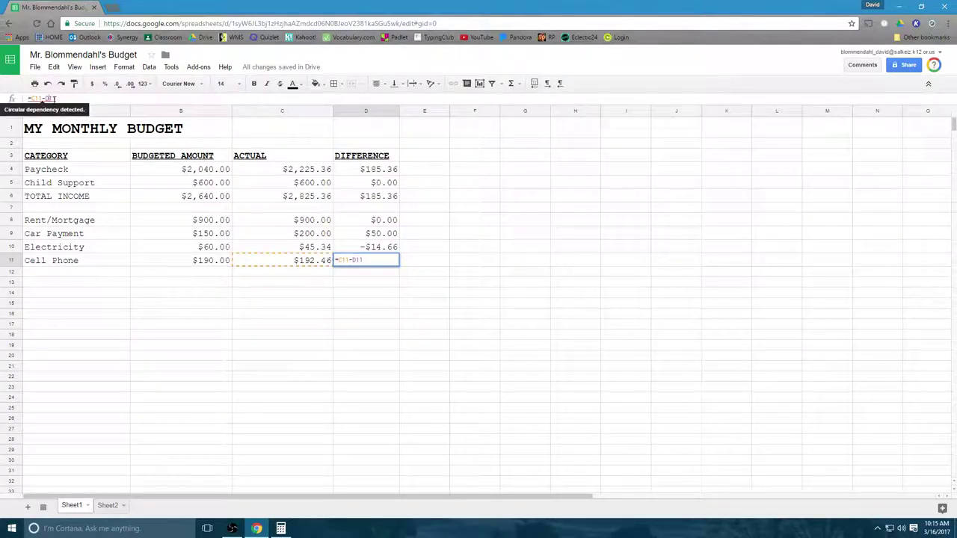
pyautogui.write('B11')
pyautogui.press('Return')
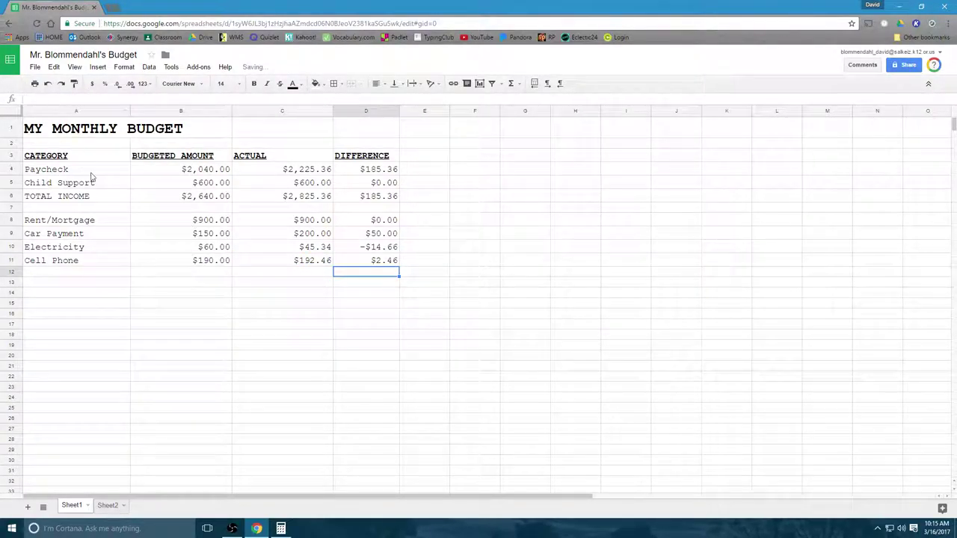
# Step: Enter the category Cable TV/Home Phone in A12 and widen column A to fit the text
pyautogui.click(100, 278)
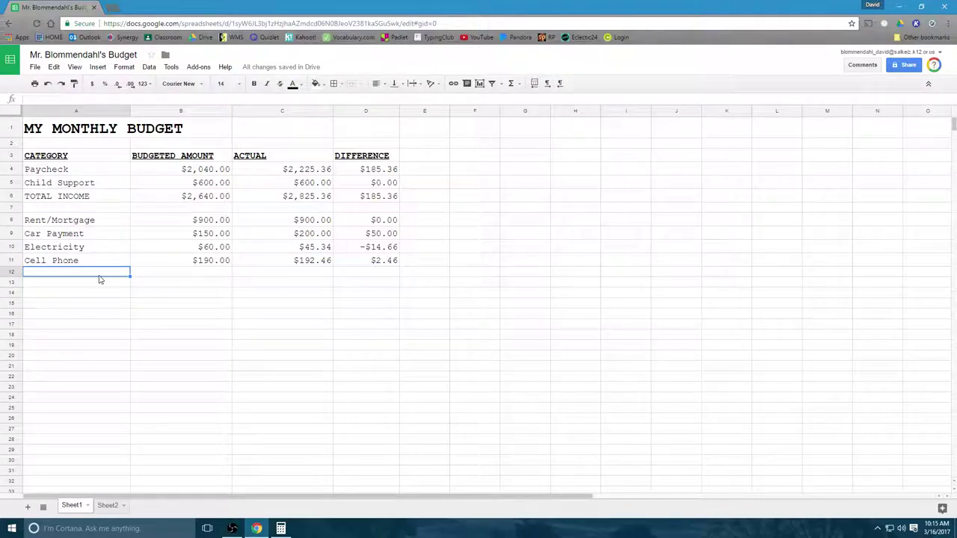
pyautogui.write('Cable TV')
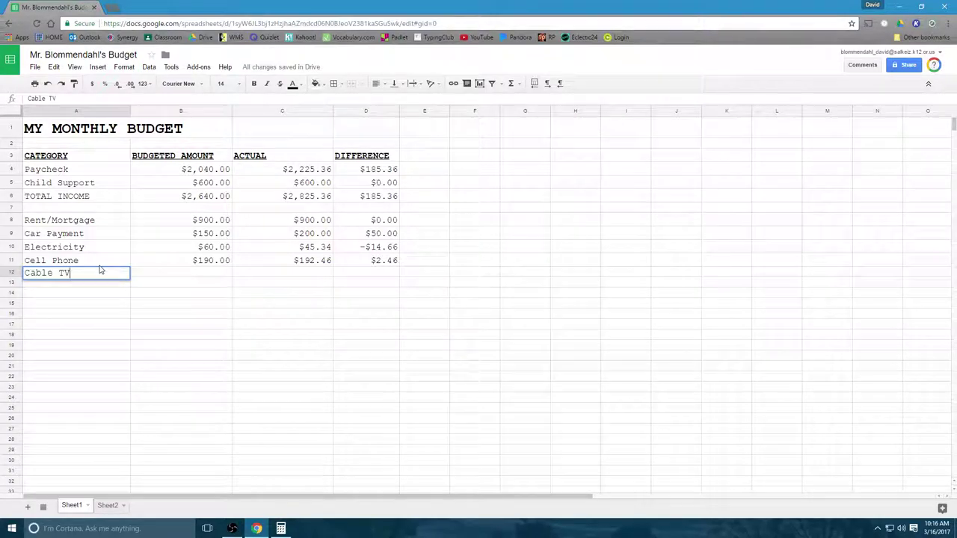
pyautogui.write('/Home Phone')
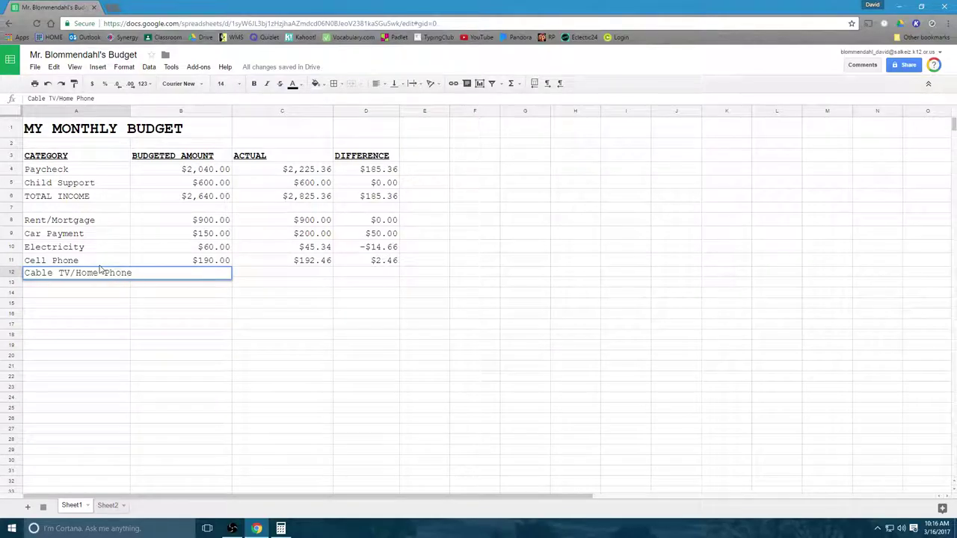
pyautogui.moveTo(130, 111); pyautogui.dragTo(140, 111)
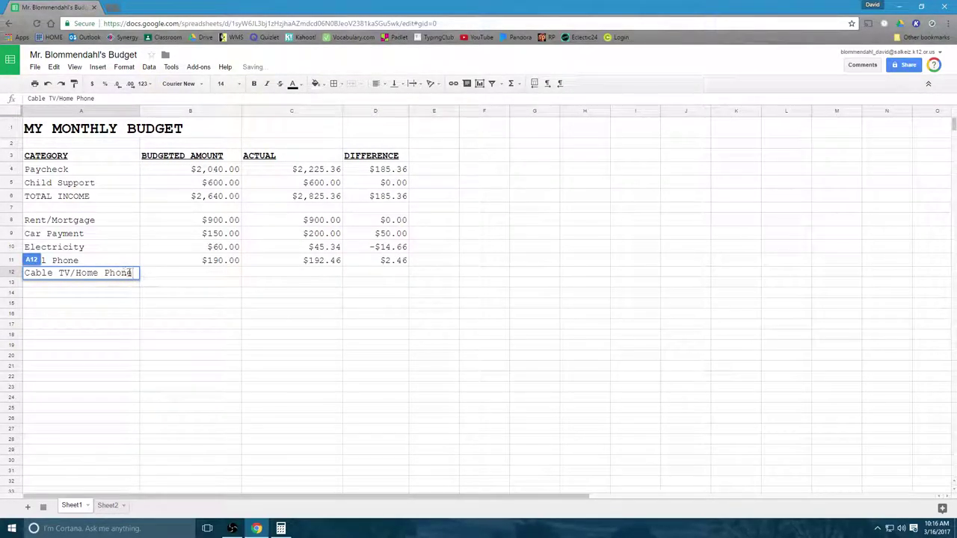
# Step: Replace the category text in A12 with Internet
pyautogui.moveTo(133, 273); pyautogui.dragTo(25, 274)
pyautogui.write('Inte')
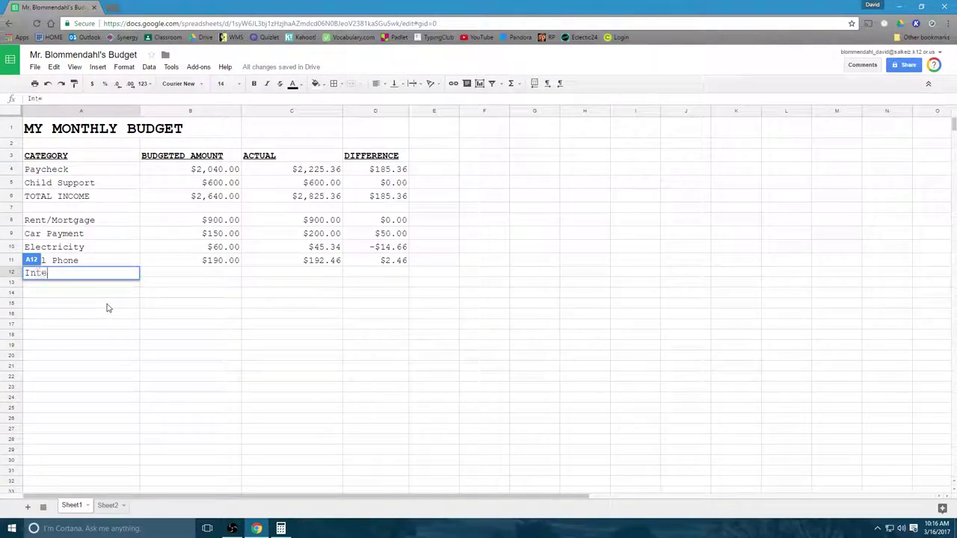
pyautogui.write('rnet (V')
pyautogui.press('BackSpace')
pyautogui.press('BackSpace')
pyautogui.press('BackSpace')
# Step: Enter a budgeted amount of 75 and an actual amount of 75.23 for the Internet expense
pyautogui.click(202, 273)
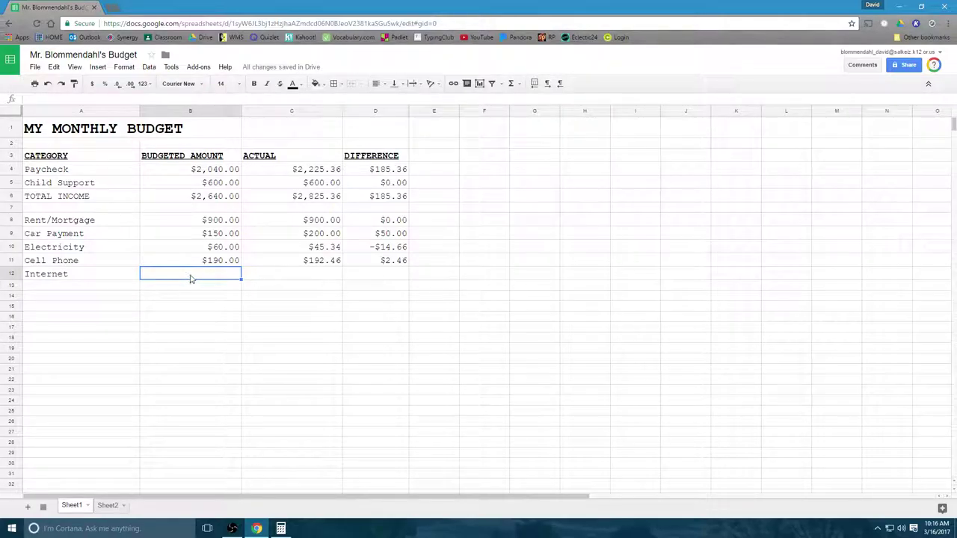
pyautogui.write('75')
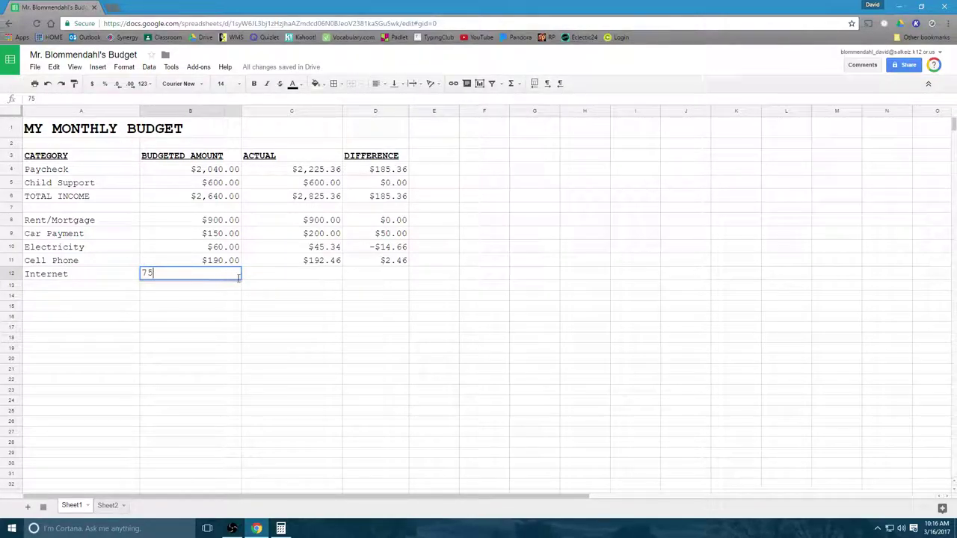
pyautogui.click(286, 278)
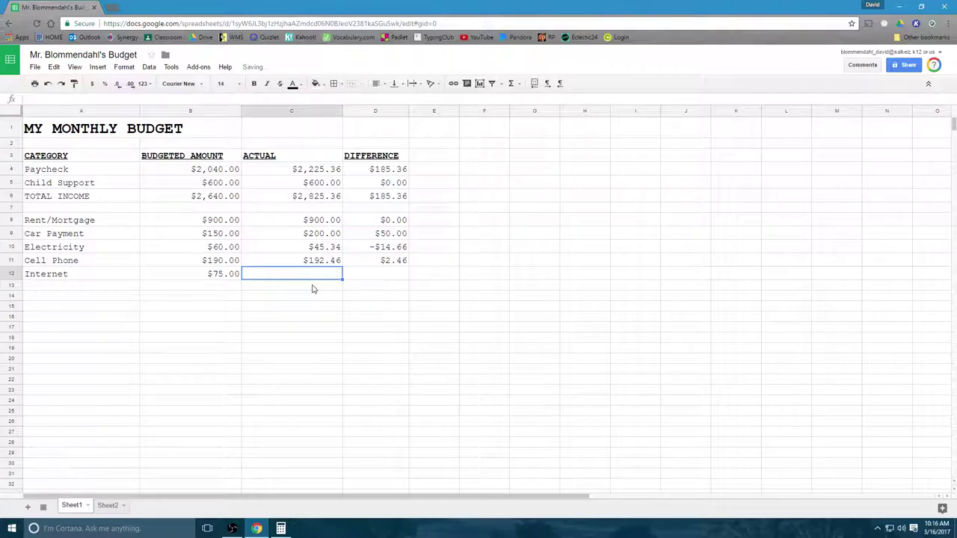
pyautogui.write('75.2')
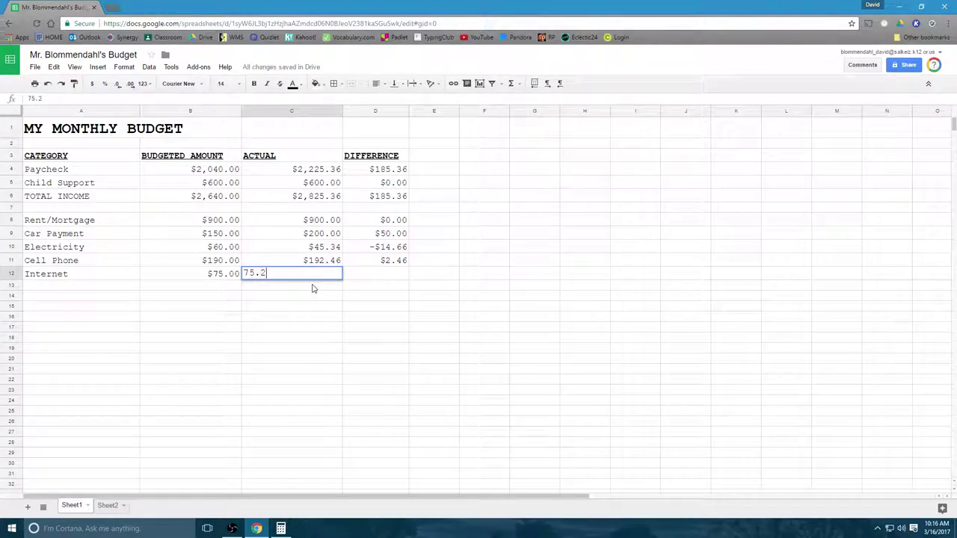
pyautogui.write('3')
# Step: Calculate the Internet difference in D12 with the formula =C12-B12
pyautogui.click(369, 278)
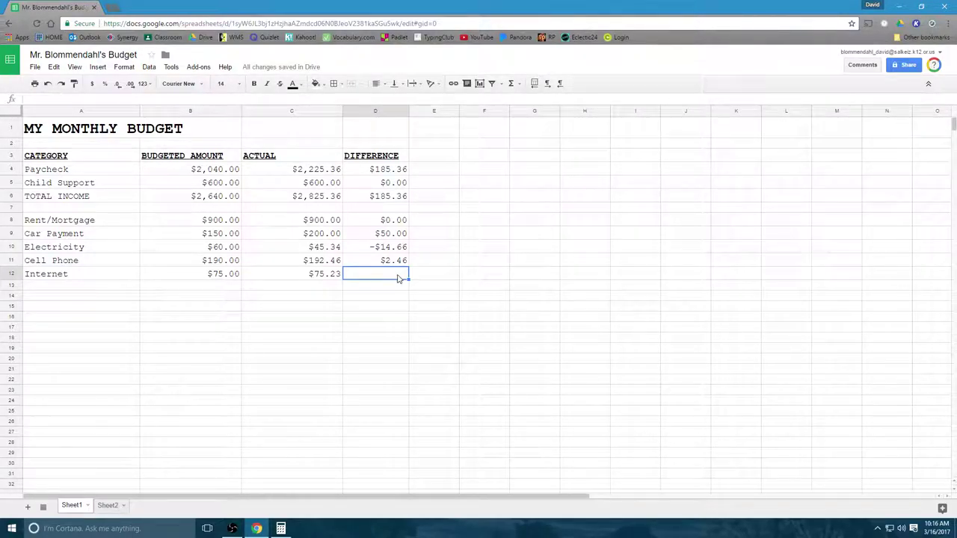
pyautogui.write('=C12-B12')
pyautogui.press('Return')
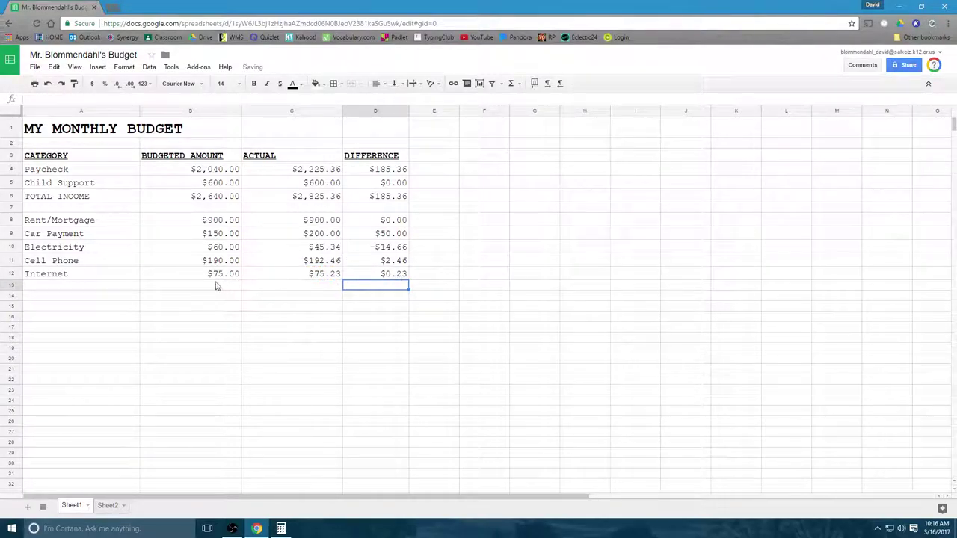
# Step: Add a Cable TV expense in row 13 with a budgeted amount of 100 and an actual amount of 95.95
pyautogui.click(75, 287)
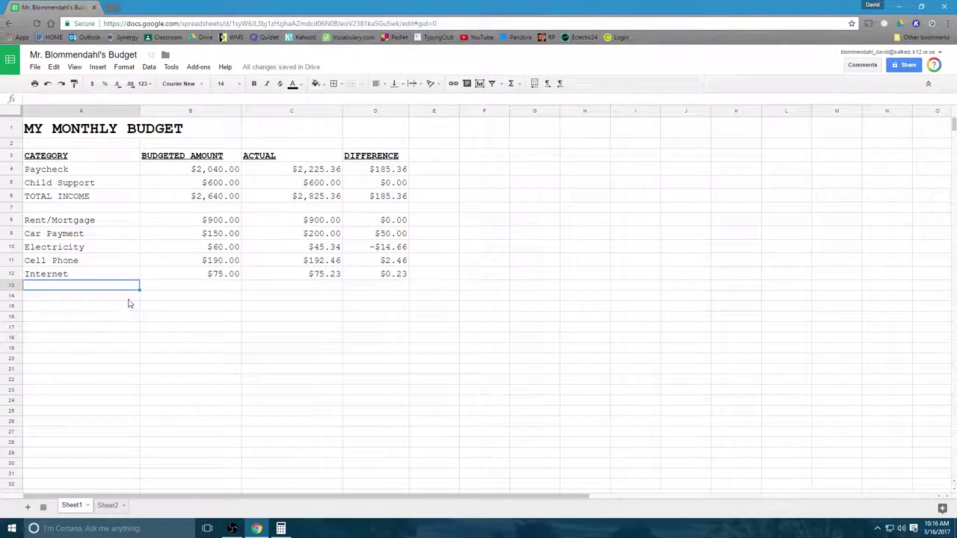
pyautogui.write('Cable ')
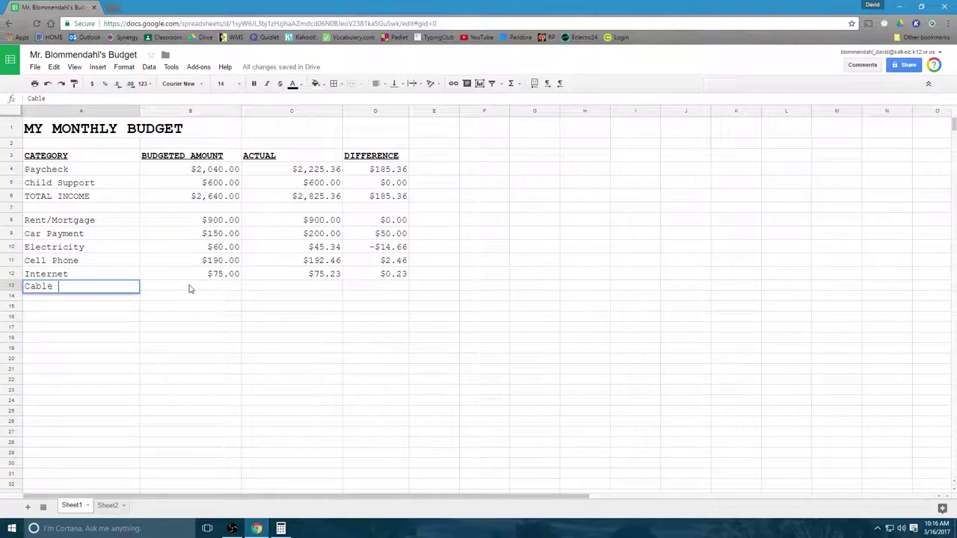
pyautogui.write('TV')
pyautogui.click(191, 289)
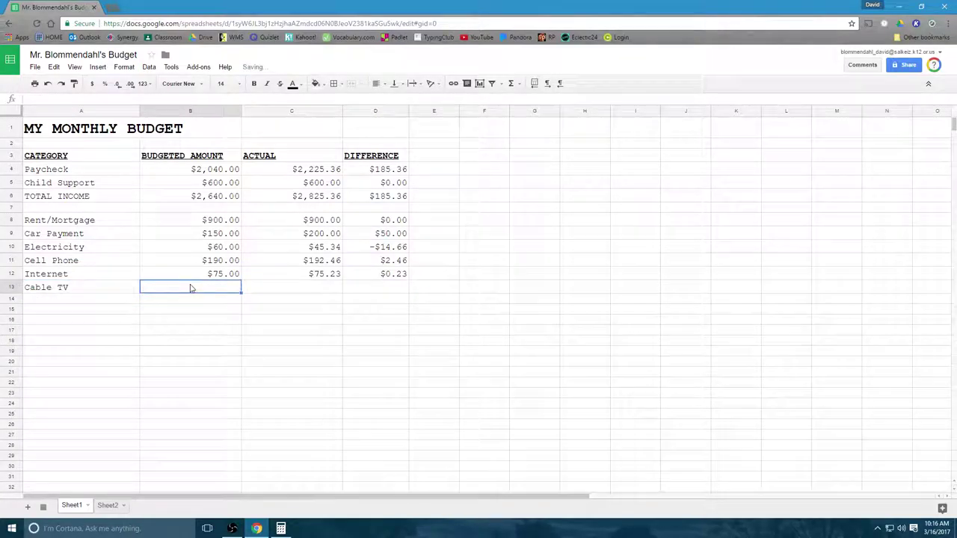
pyautogui.write('100')
pyautogui.click(283, 286)
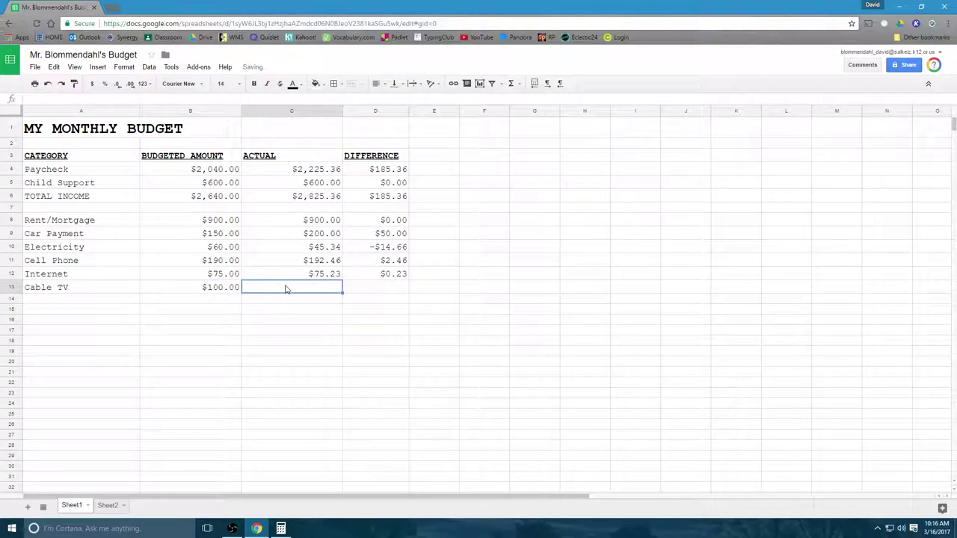
pyautogui.write('$')
pyautogui.press('BackSpace')
pyautogui.write('95.95')
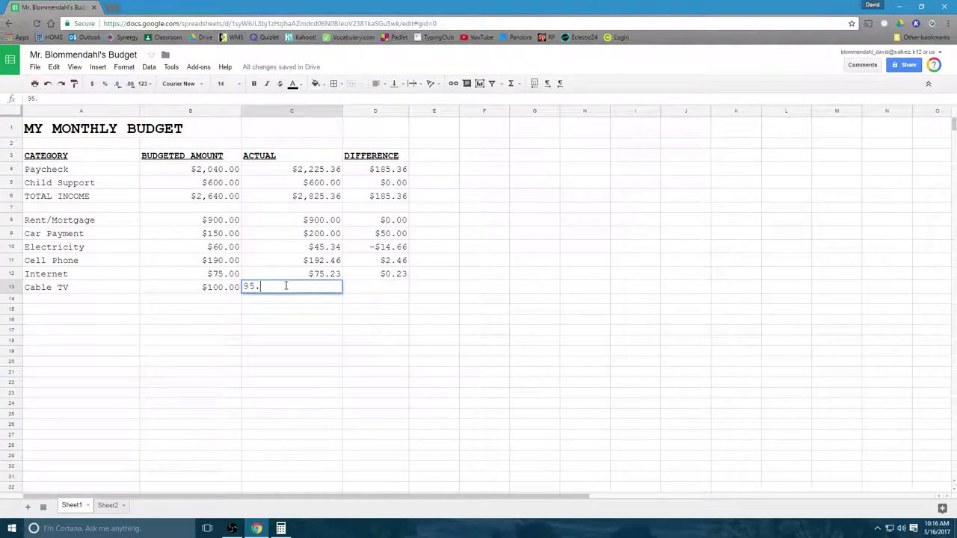
# Step: Calculate the Cable TV difference in D13 with the formula =C13-B13
pyautogui.click(367, 287)
pyautogui.write('=')
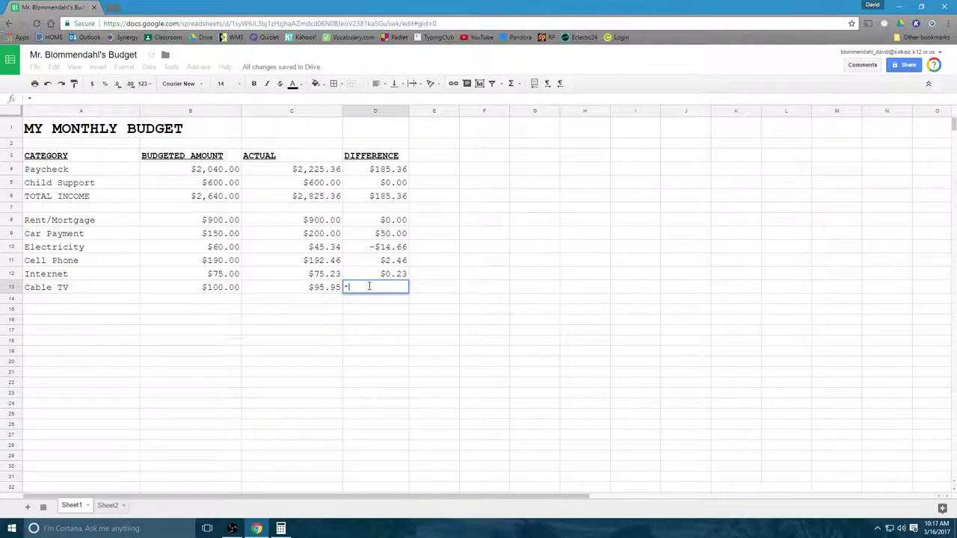
pyautogui.write('C13-')
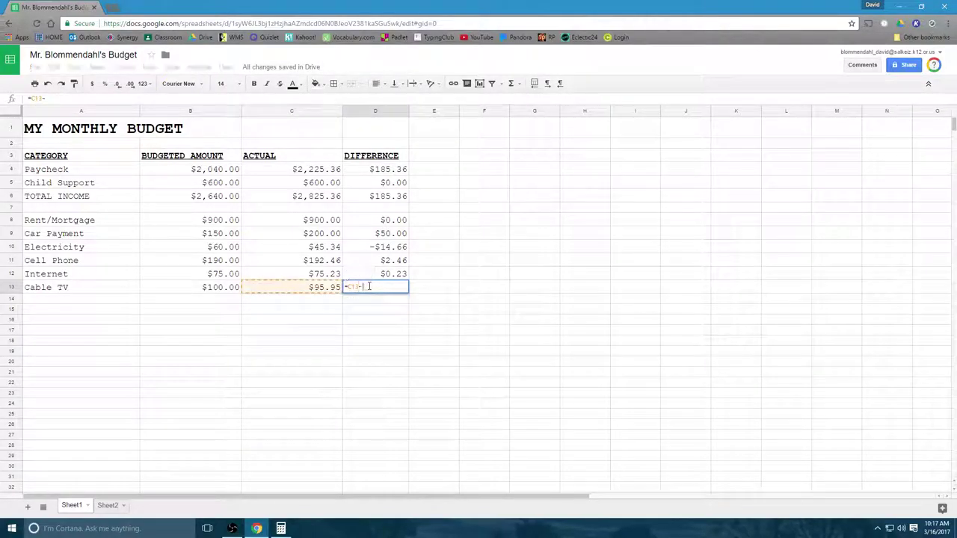
pyautogui.write('B13')
pyautogui.press('Return')
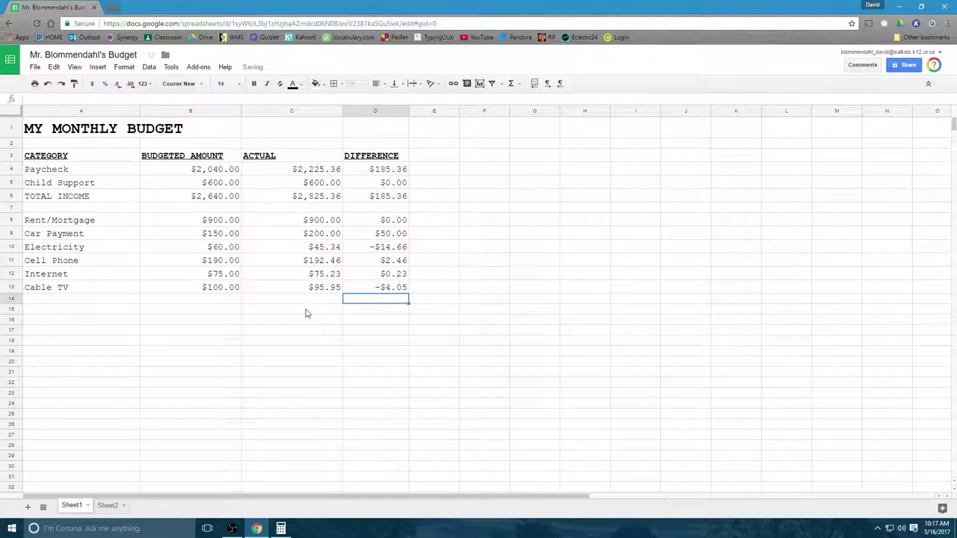
# Step: Add a Gas expense in row 14 with a budgeted amount of 120 and an actual amount of 98.65
pyautogui.click(89, 302)
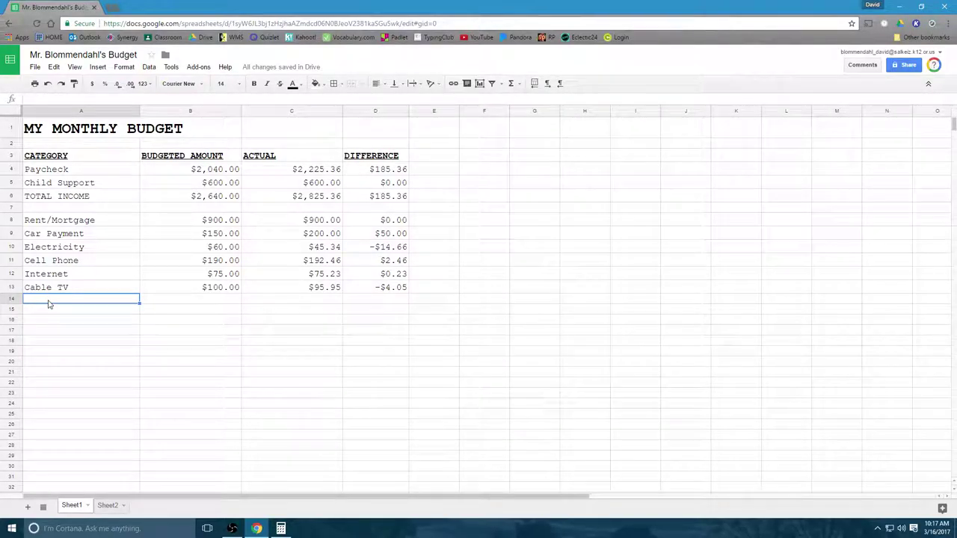
pyautogui.write('Gas')
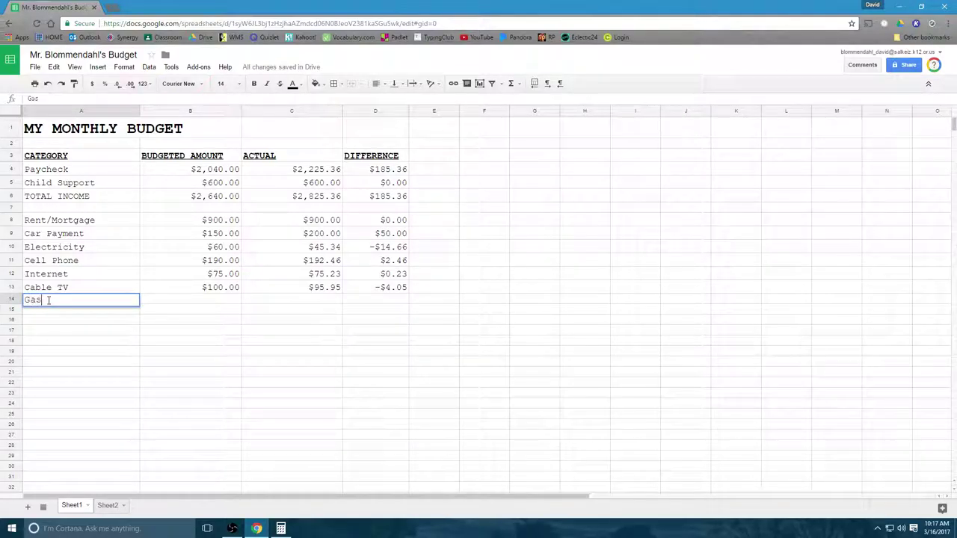
pyautogui.click(179, 293)
pyautogui.click(180, 301)
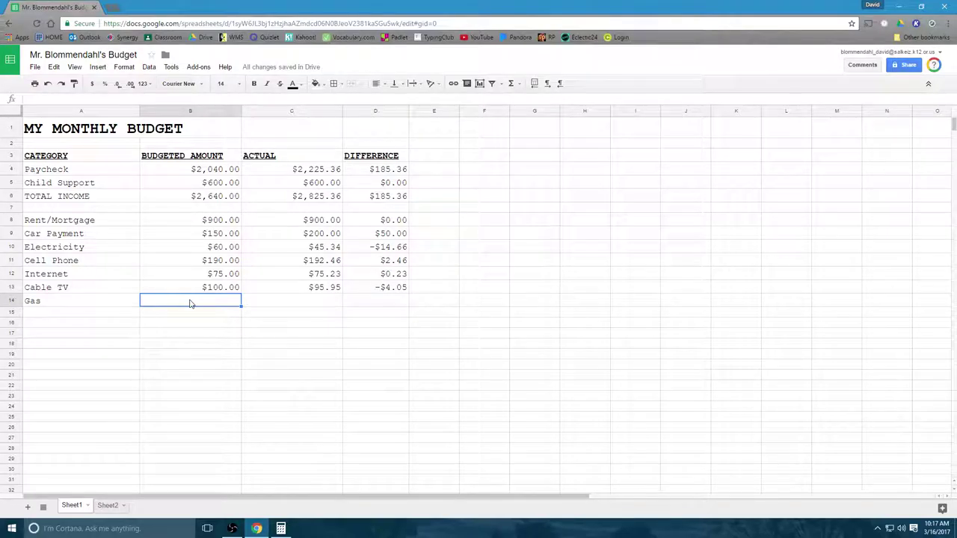
pyautogui.write('120')
pyautogui.click(290, 303)
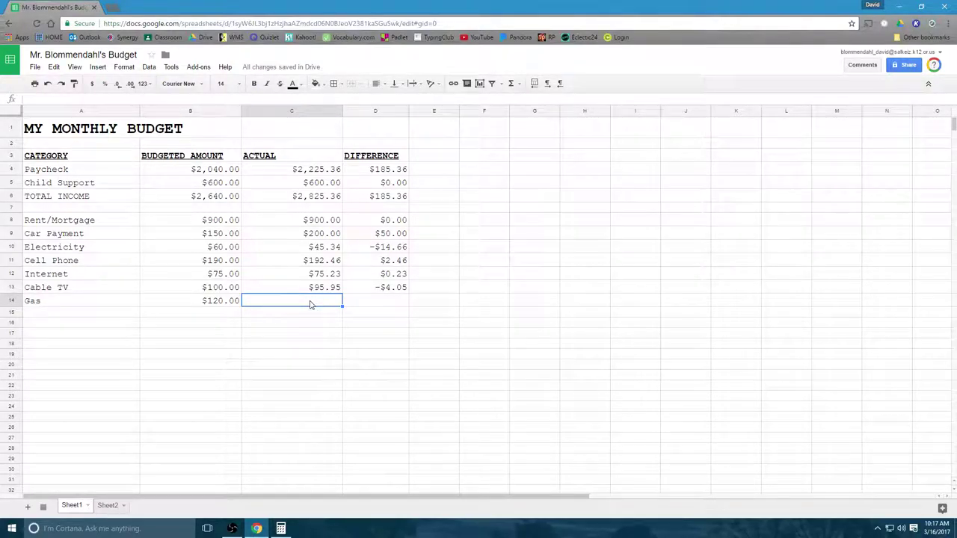
pyautogui.write('98.65')
# Step: Calculate the Gas difference in D14 with the formula =C14-B14
pyautogui.click(374, 302)
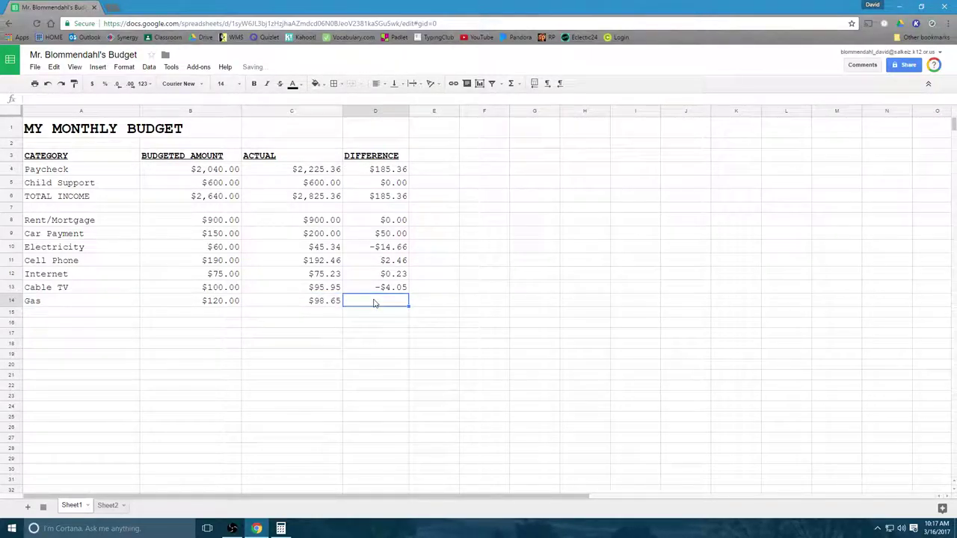
pyautogui.write('=C14-')
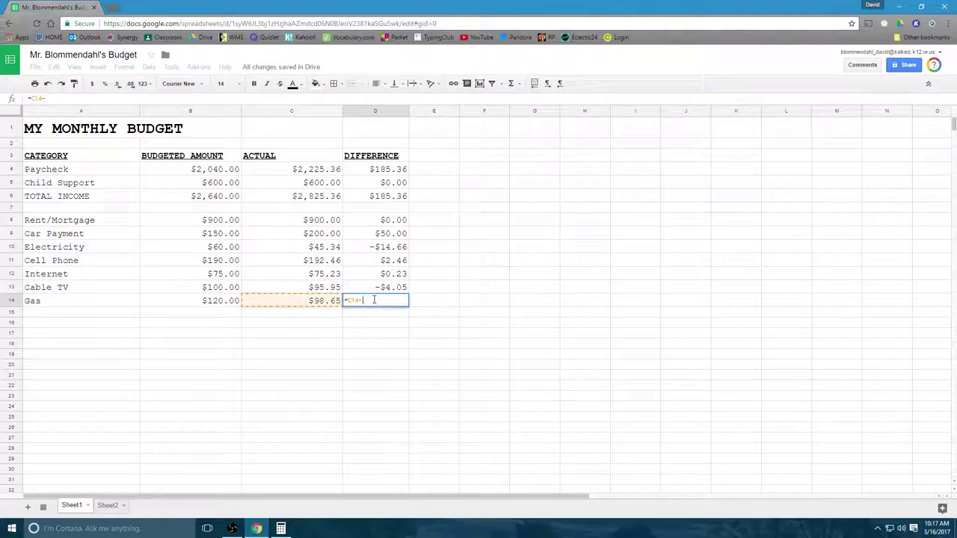
pyautogui.write('B14')
pyautogui.press('Return')
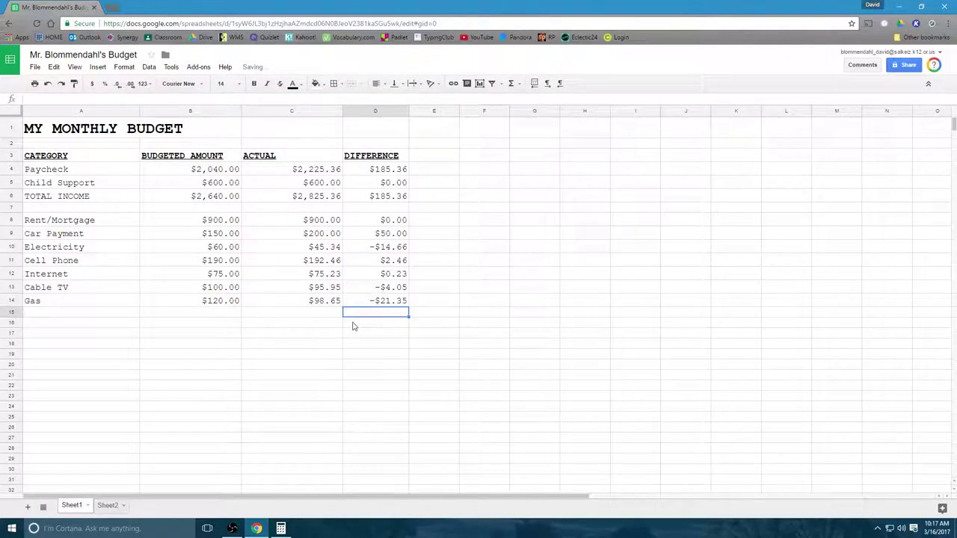
# Step: Add a Groceries expense in row 15 with a budgeted amount of 500 and an actual amount of 625
pyautogui.click(74, 318)
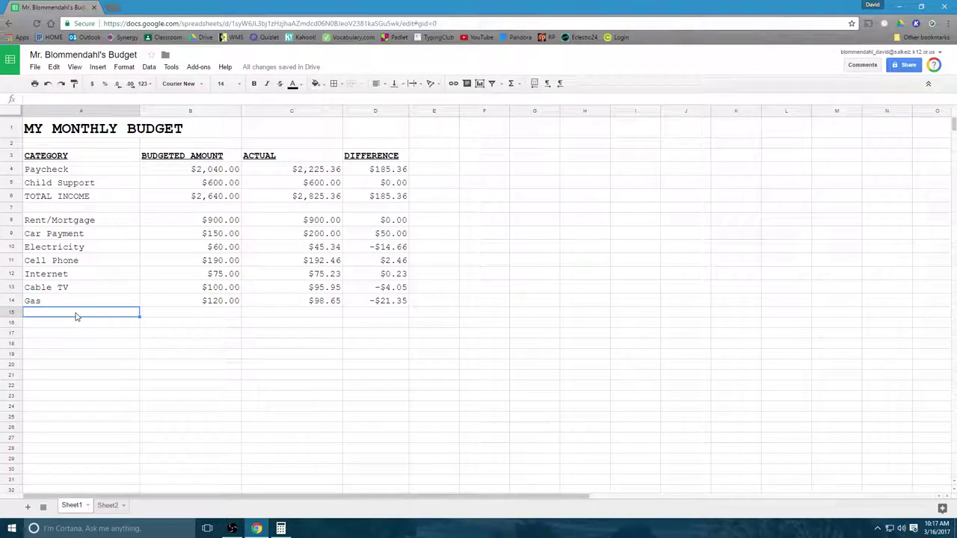
pyautogui.write('Graceries')
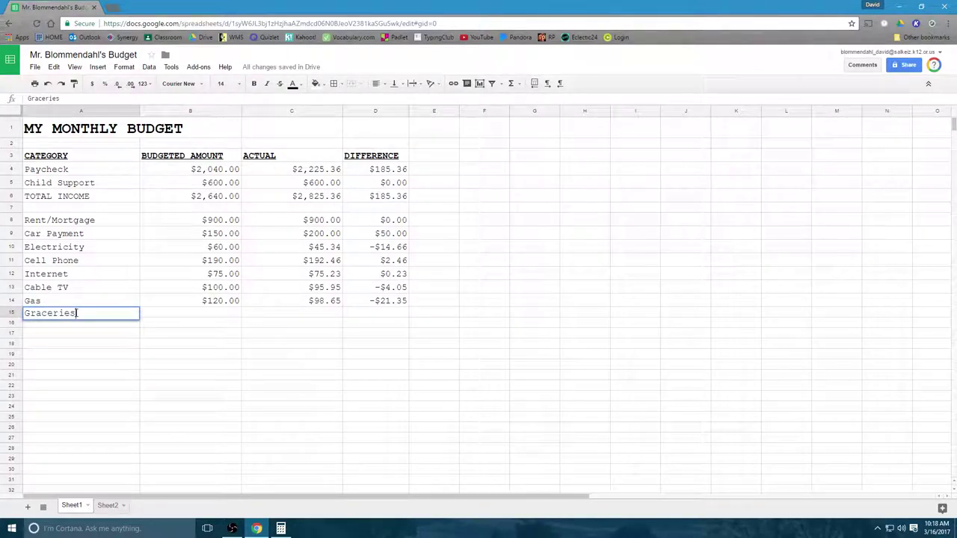
pyautogui.click(42, 313)
pyautogui.press('BackSpace')
pyautogui.write('o')
pyautogui.click(189, 314)
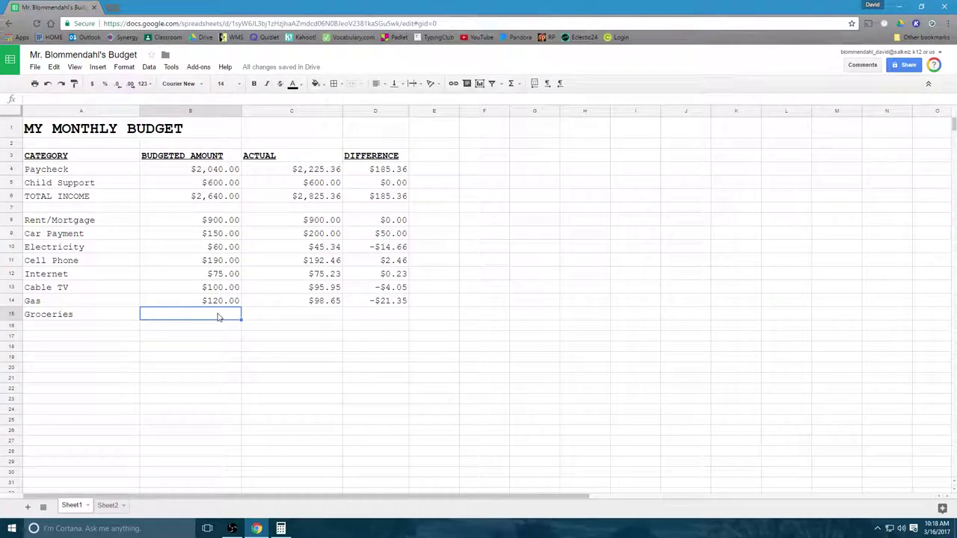
pyautogui.write('500')
pyautogui.click(270, 319)
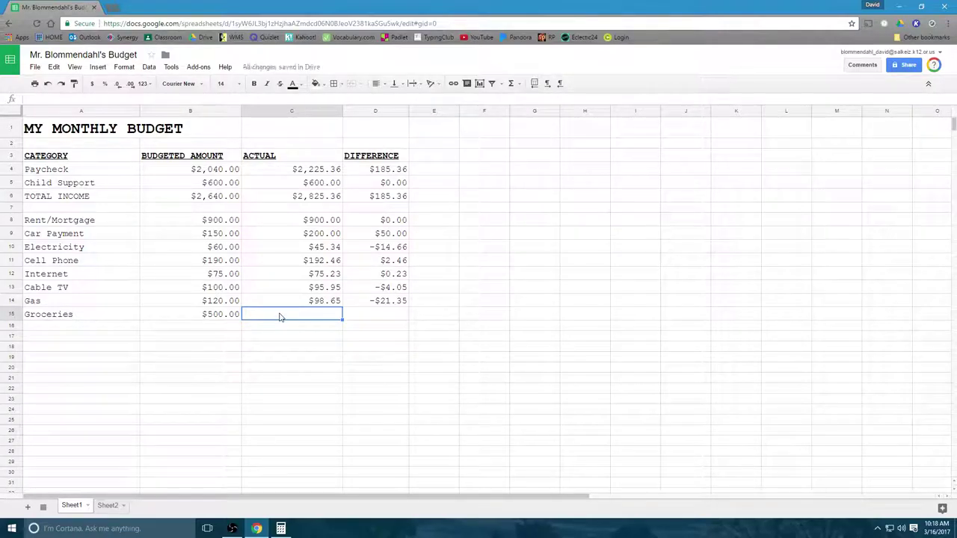
pyautogui.write('625')
# Step: Calculate the Groceries difference in D15 with the formula =C15-B15
pyautogui.click(361, 318)
pyautogui.write('=')
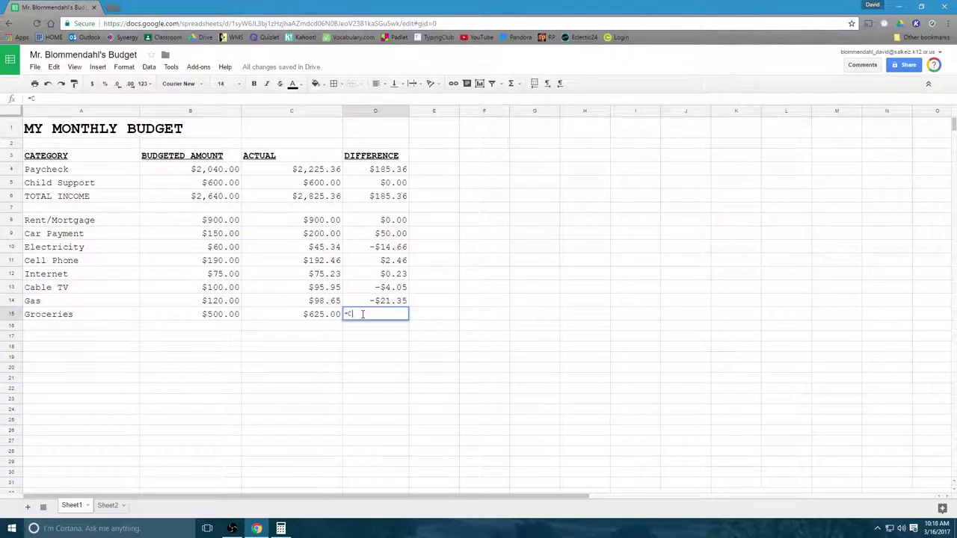
pyautogui.write('C15-B15')
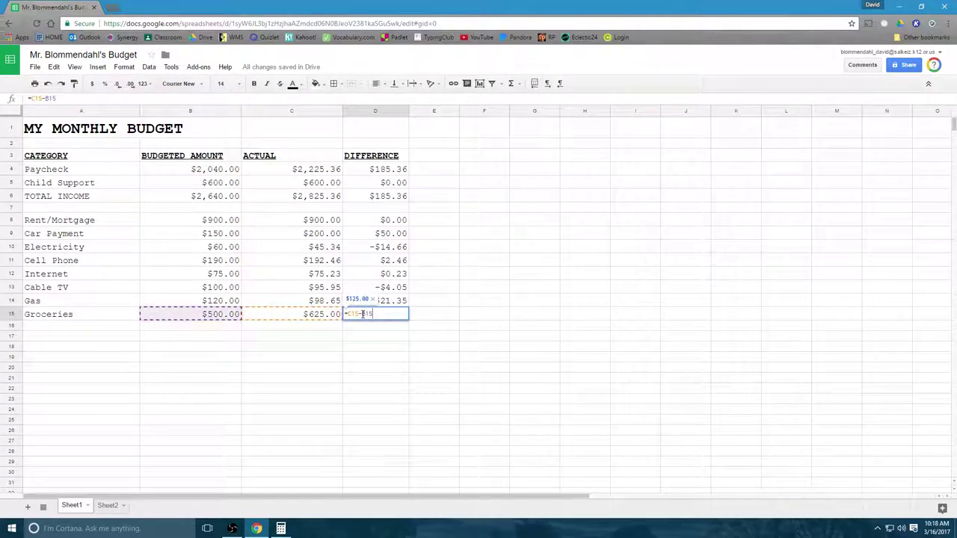
pyautogui.press('Return')
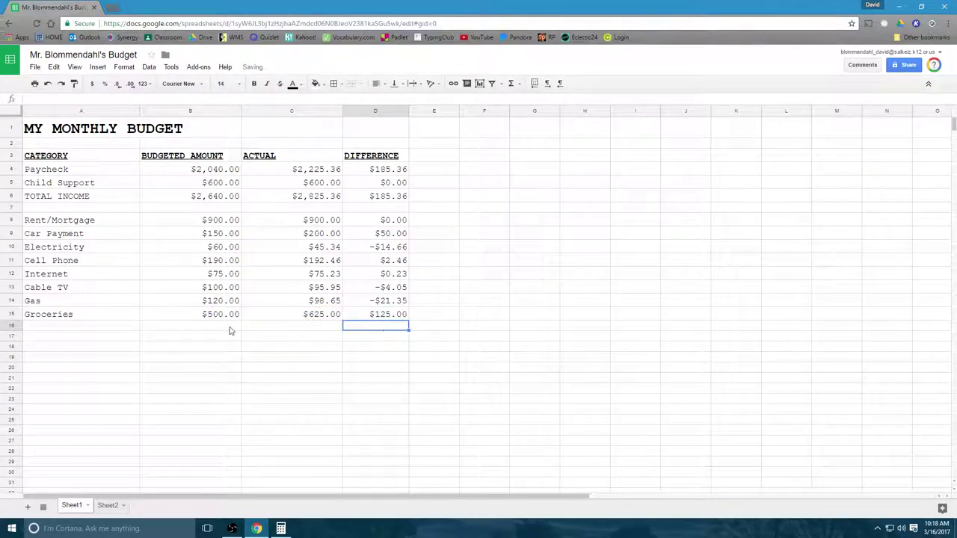
# Step: Add a Clothing expense in row 16 with a budgeted amount of 100 and an actual amount of 45.65
pyautogui.click(87, 330)
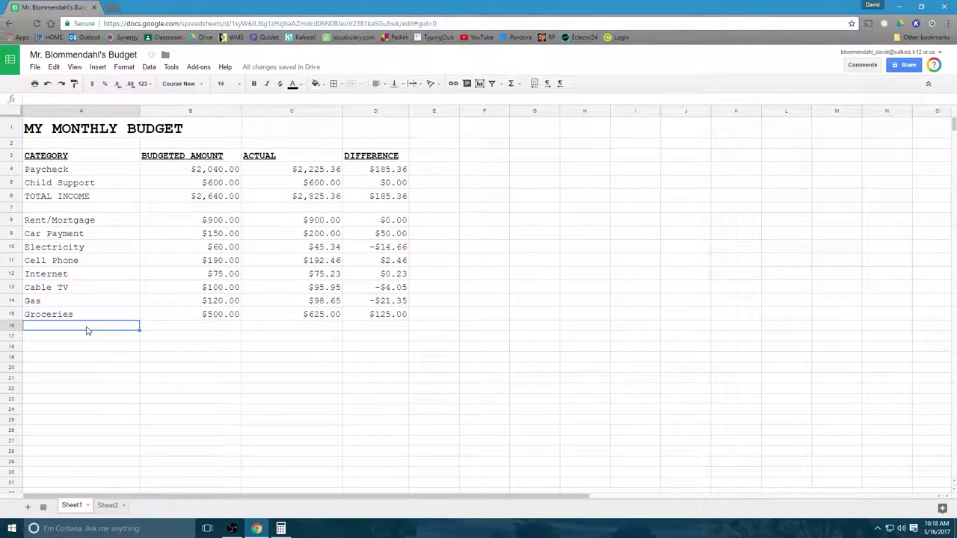
pyautogui.write('Clothing')
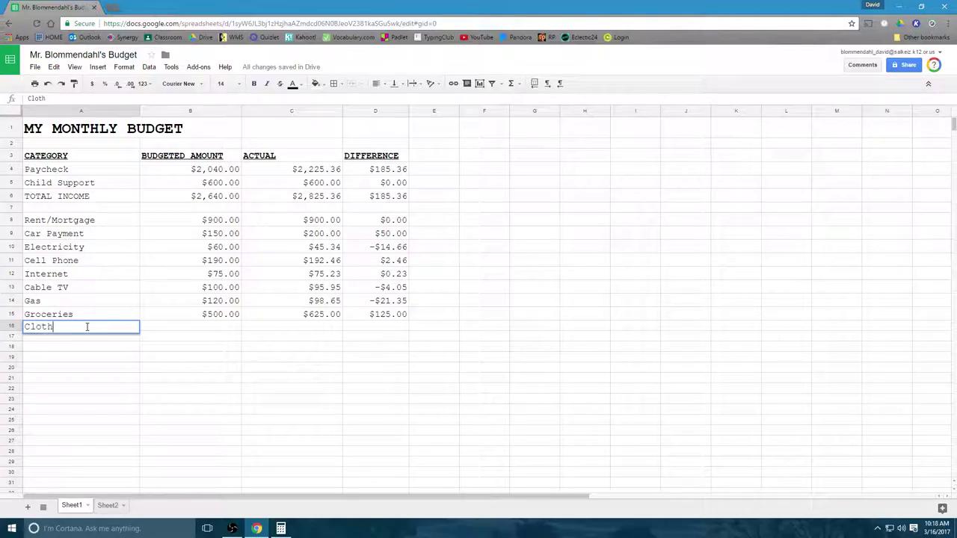
pyautogui.click(190, 330)
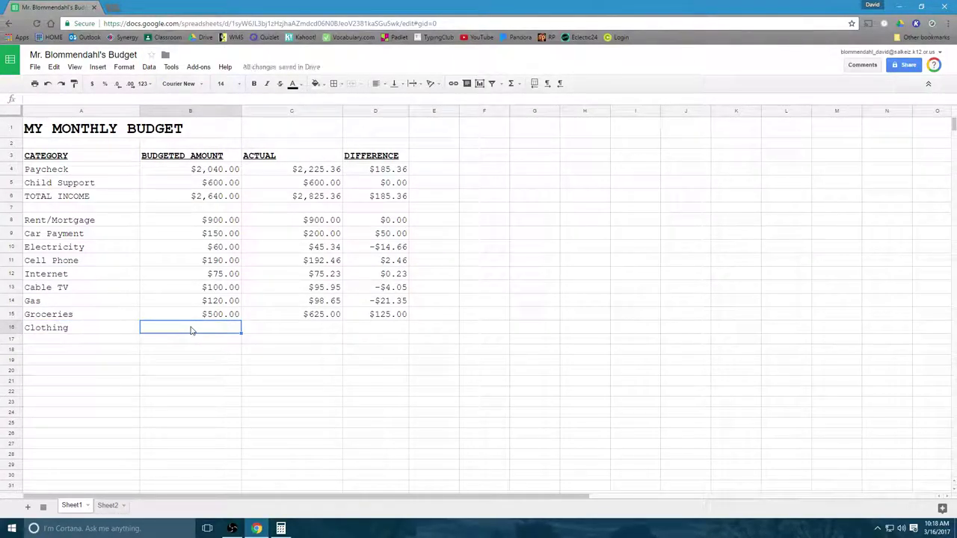
pyautogui.write('100')
pyautogui.click(310, 334)
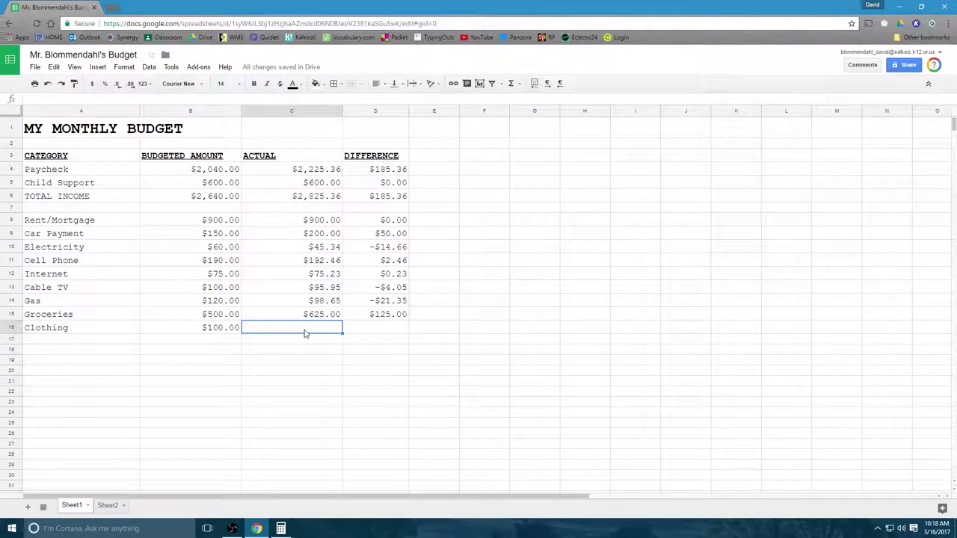
pyautogui.write('45.65')
# Step: Calculate the Clothing difference in D16 with the formula =C16-B16
pyautogui.click(365, 328)
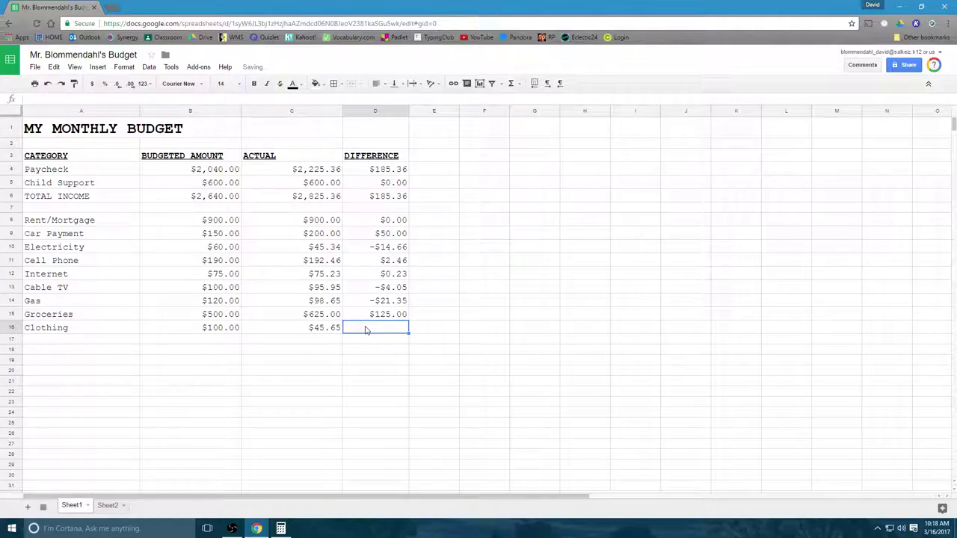
pyautogui.write('=')
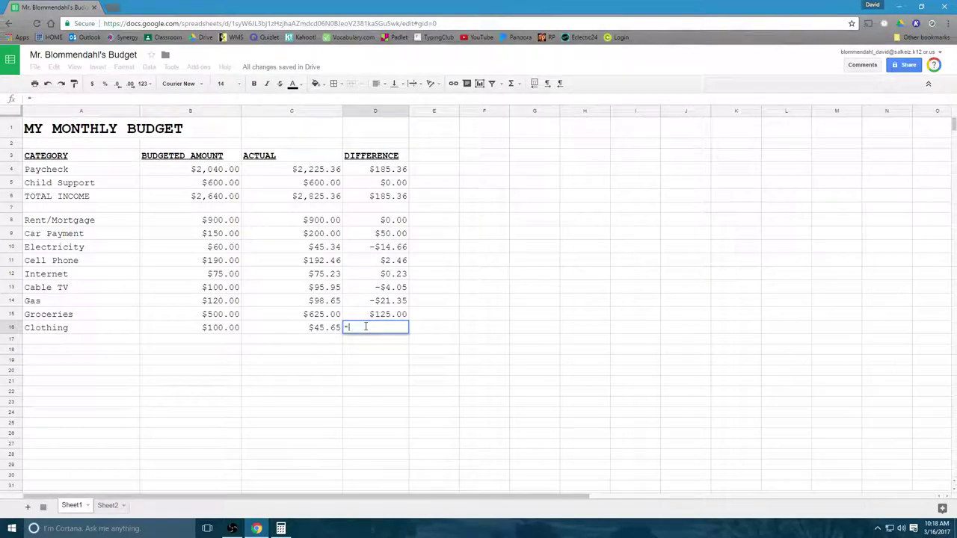
pyautogui.write('C16-B16')
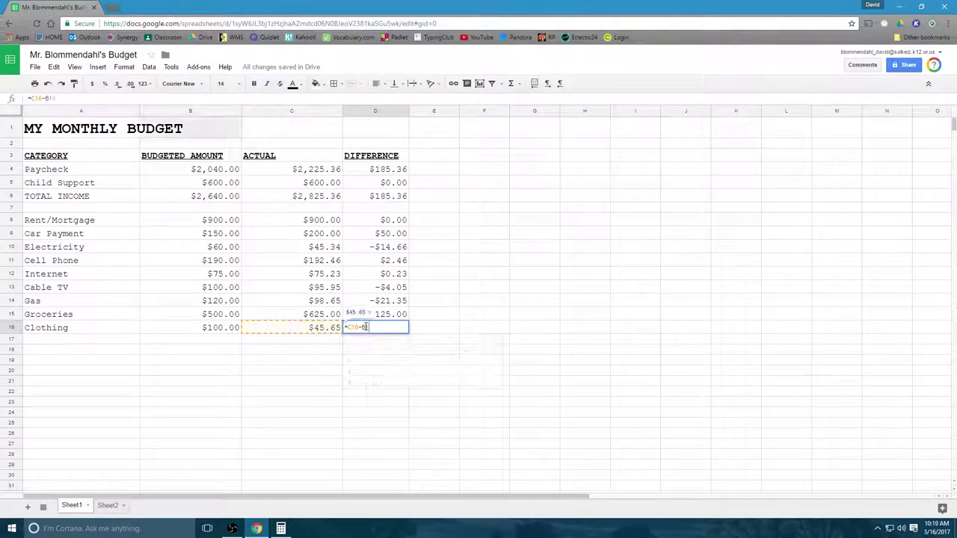
pyautogui.press('Return')
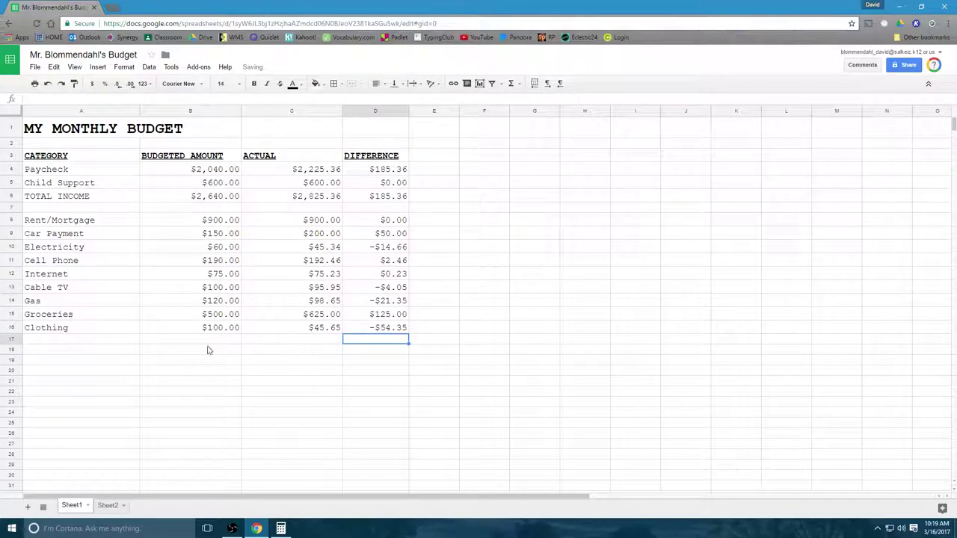
# Step: Add an Entertainment expense in row 17 with a budgeted amount of 200 and an actual amount of 175.65
pyautogui.click(73, 343)
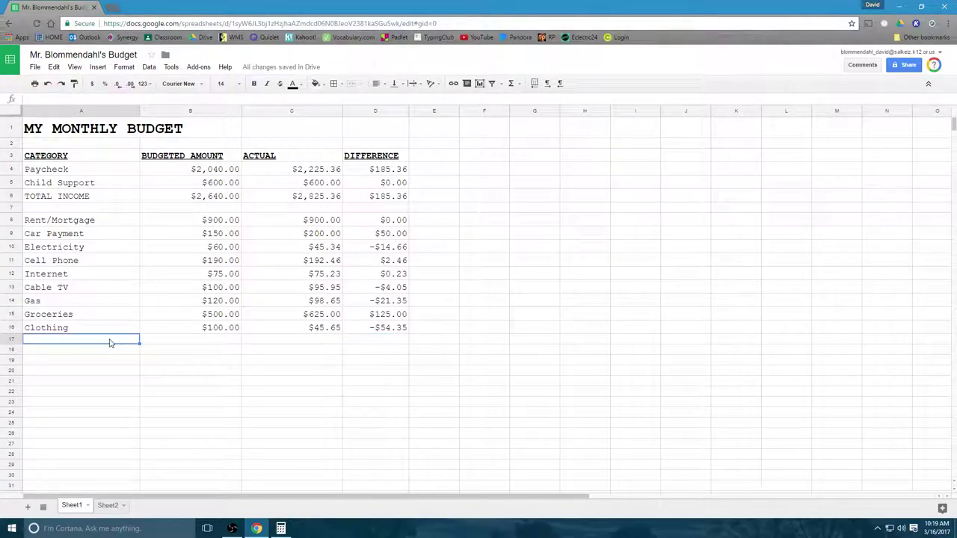
pyautogui.write('Entertain')
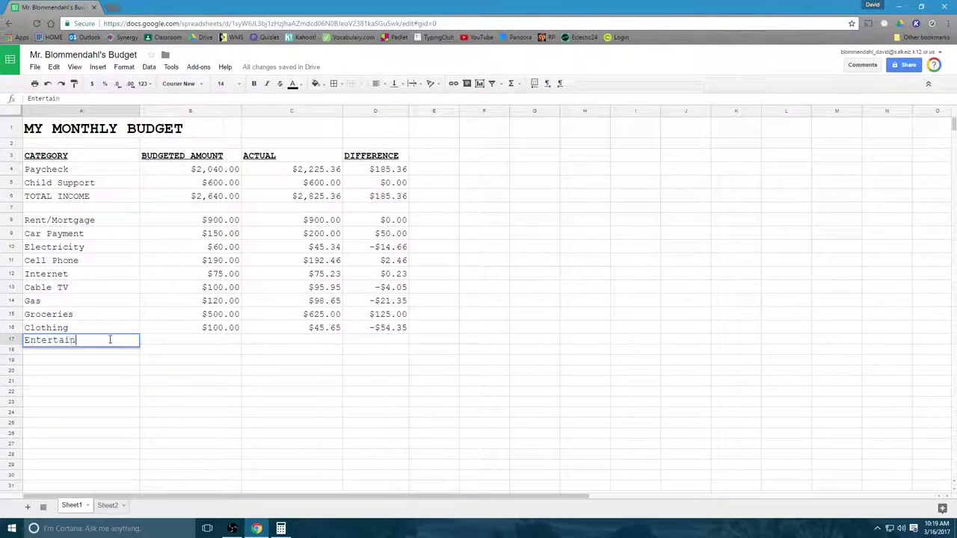
pyautogui.write('ment')
pyautogui.click(208, 343)
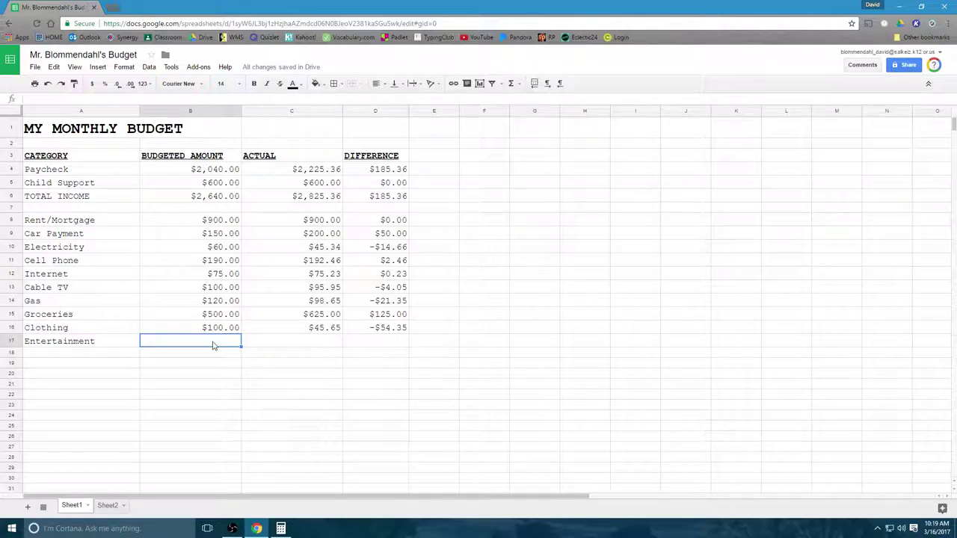
pyautogui.write('200')
pyautogui.click(292, 346)
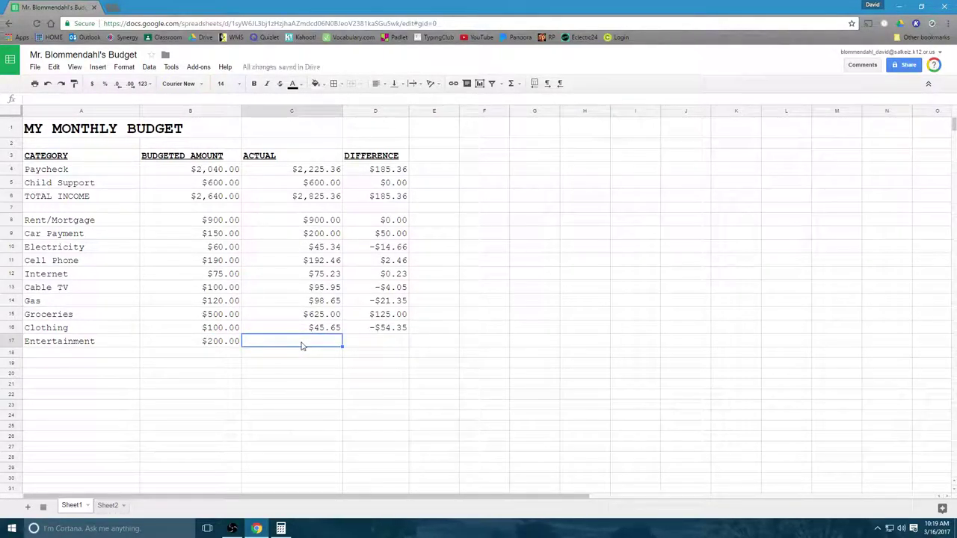
pyautogui.write('175.')
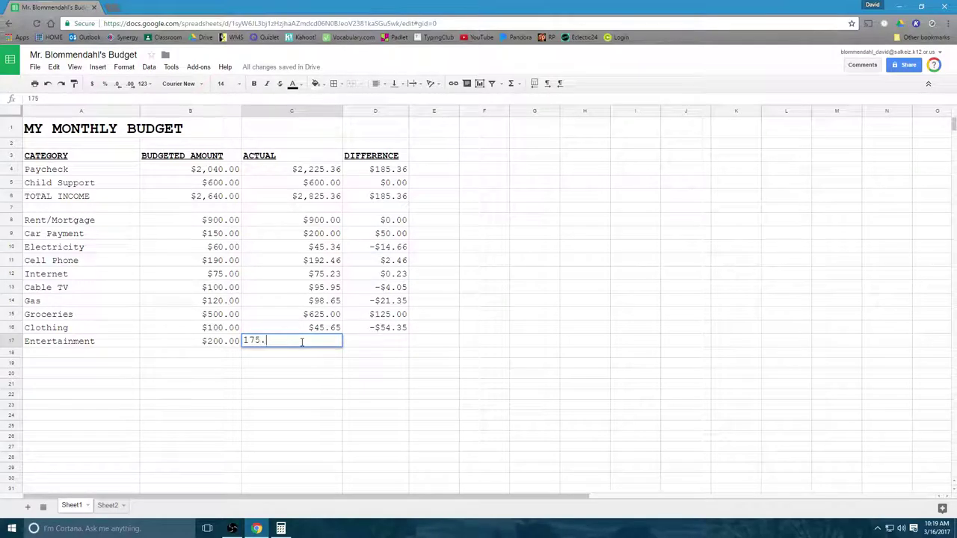
pyautogui.write('65')
# Step: Calculate the Entertainment difference in D17 with the formula =C17-B17
pyautogui.click(376, 344)
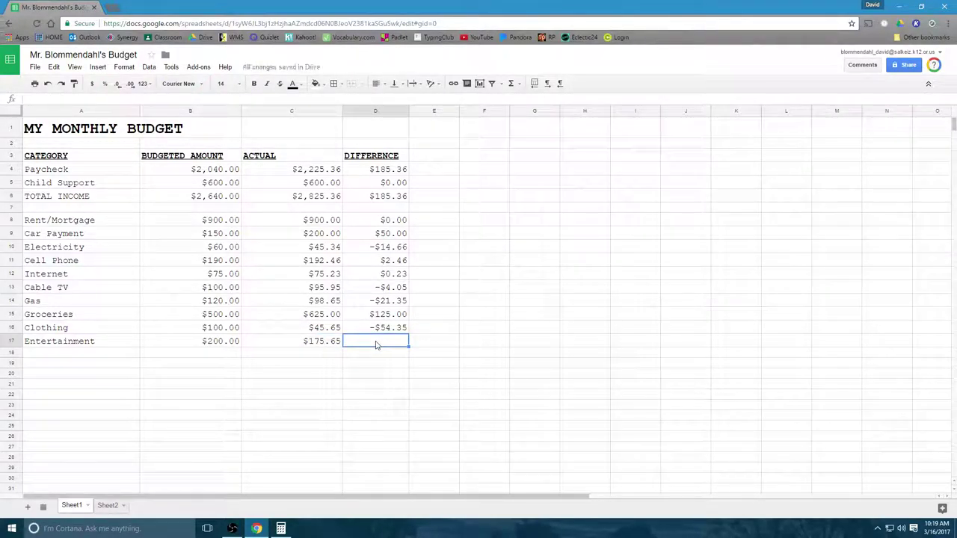
pyautogui.write('=C')
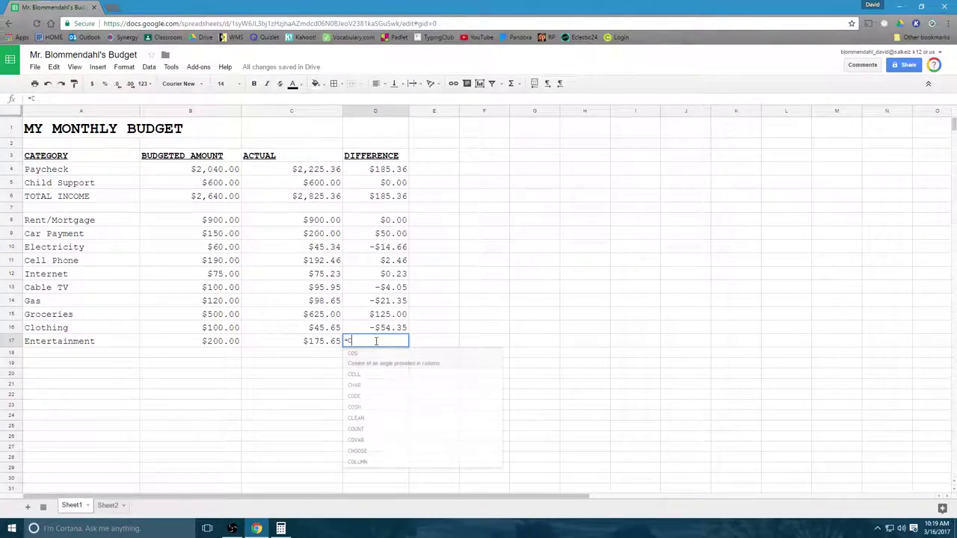
pyautogui.write('17-B17')
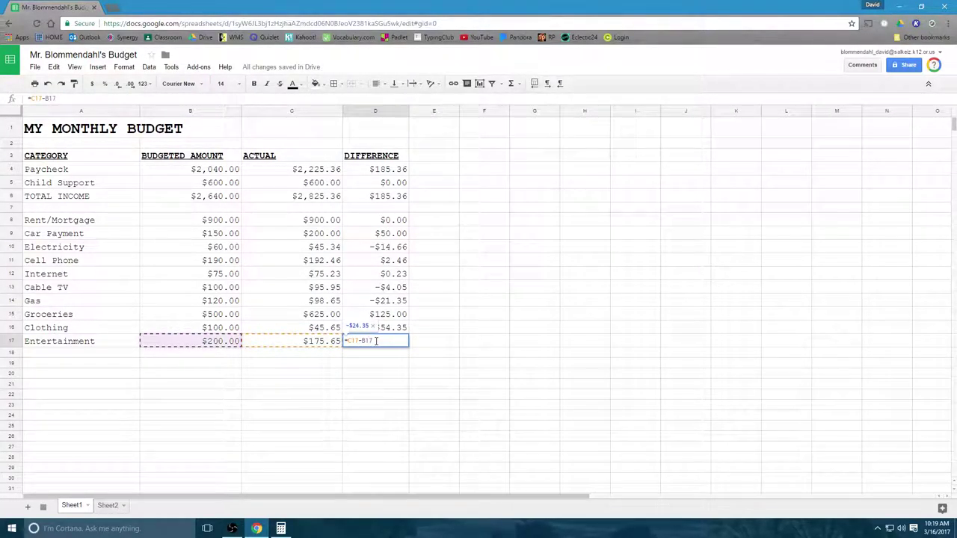
pyautogui.press('Return')
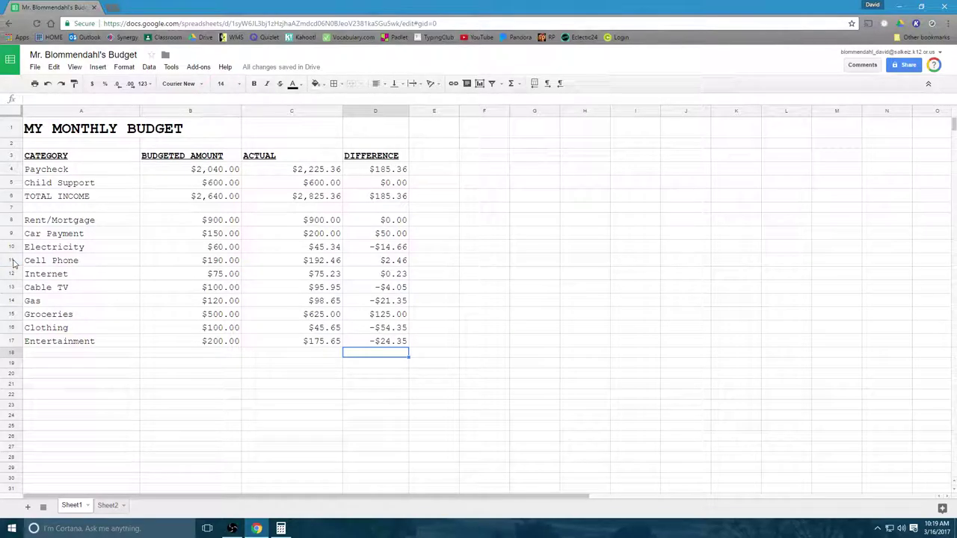
# Step: Insert a row above Electricity and label its category Insurance
pyautogui.click(12, 246)
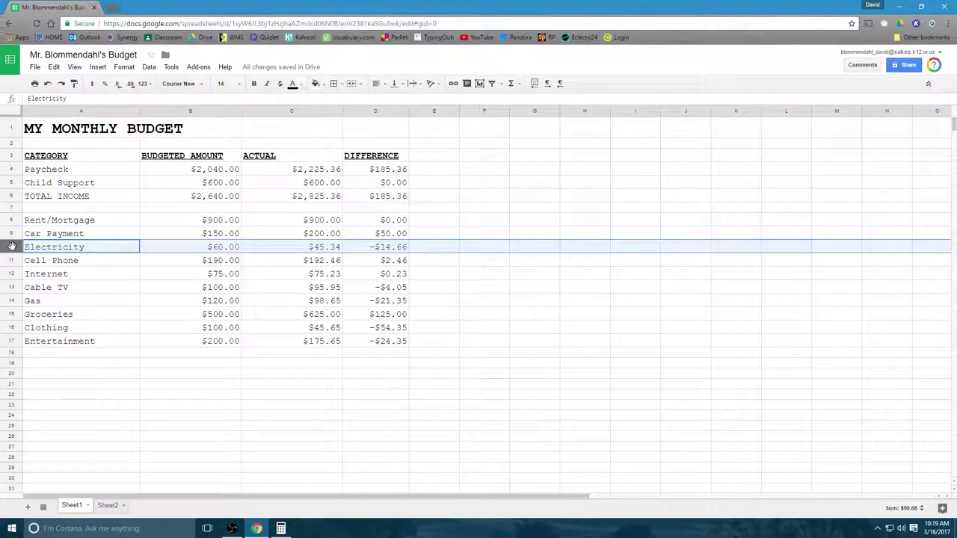
pyautogui.rightClick(12, 247)
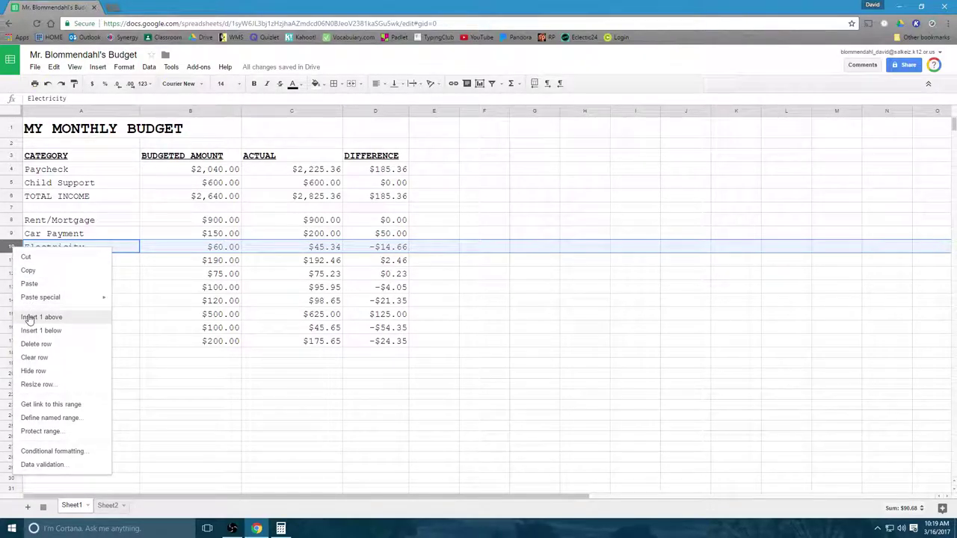
pyautogui.click(30, 316)
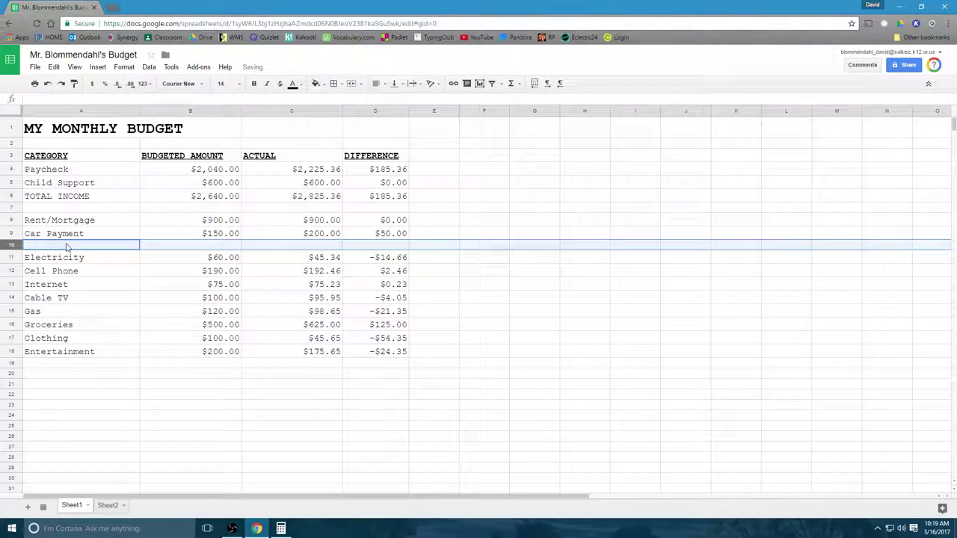
pyautogui.write('I')
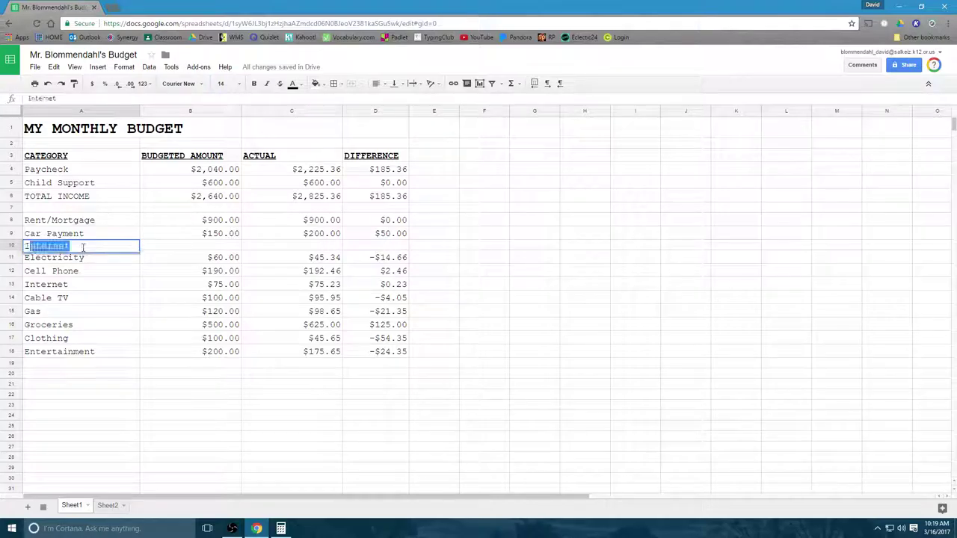
pyautogui.write('nsurance')
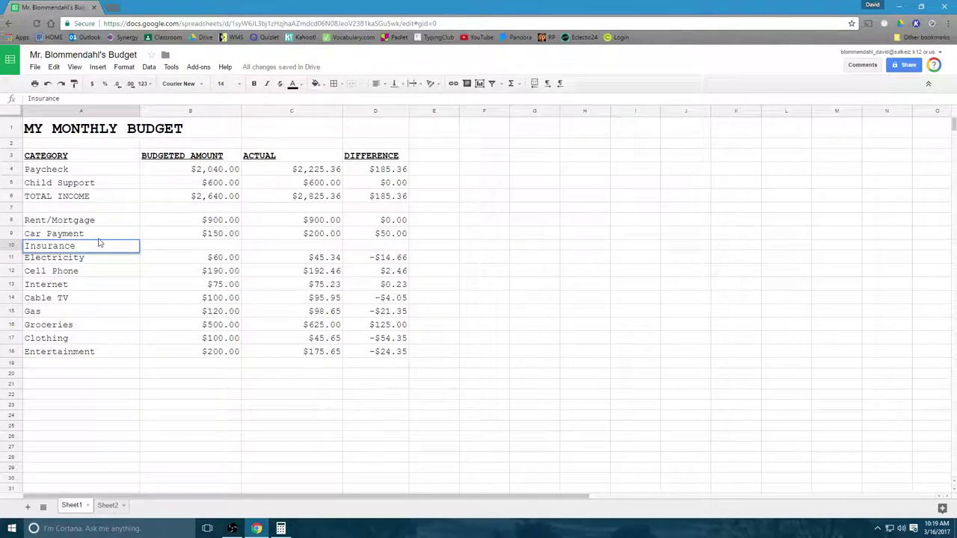
# Step: Enter 100 as both the budgeted and the actual amount for Insurance in row 10
pyautogui.click(191, 248)
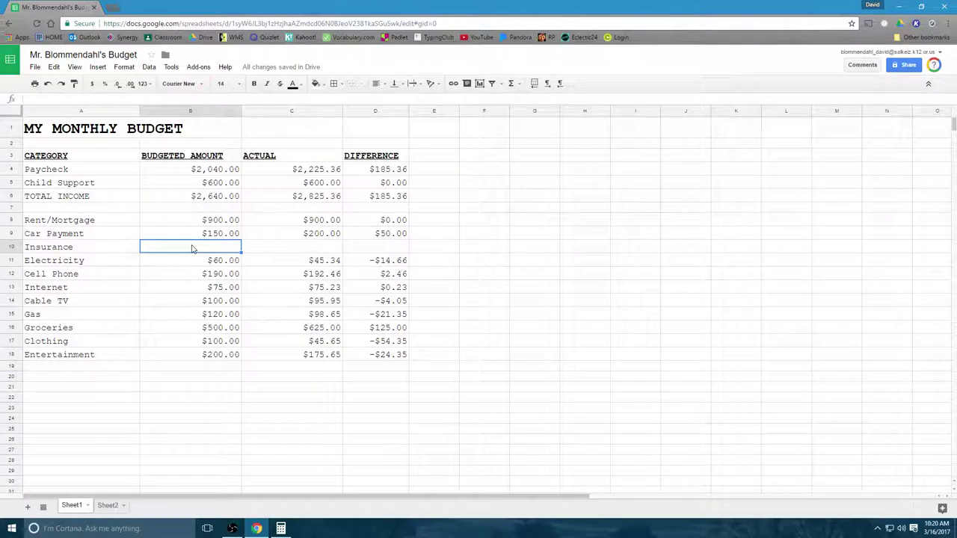
pyautogui.write('100')
pyautogui.click(295, 251)
pyautogui.write('100')
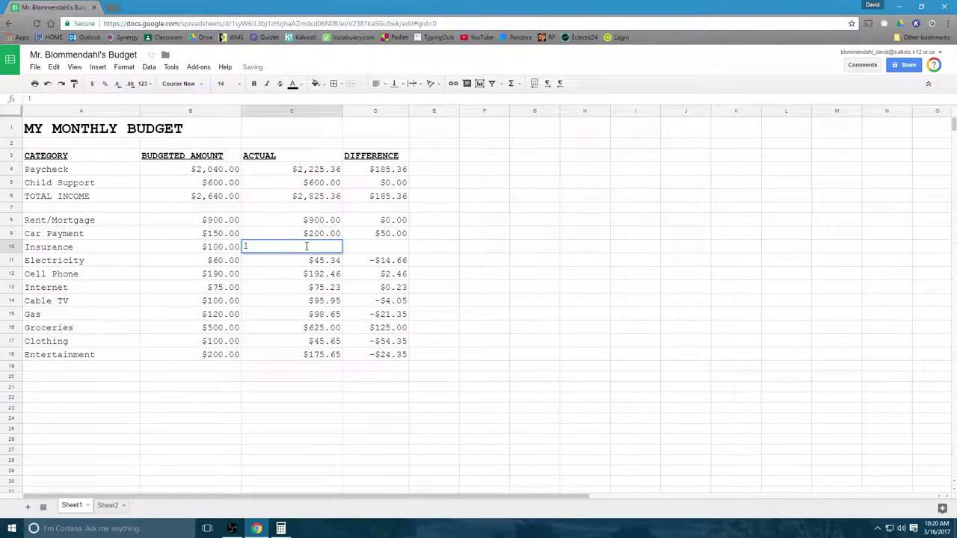
# Step: Calculate the Insurance difference in D10 with the formula =C10-B10
pyautogui.click(369, 251)
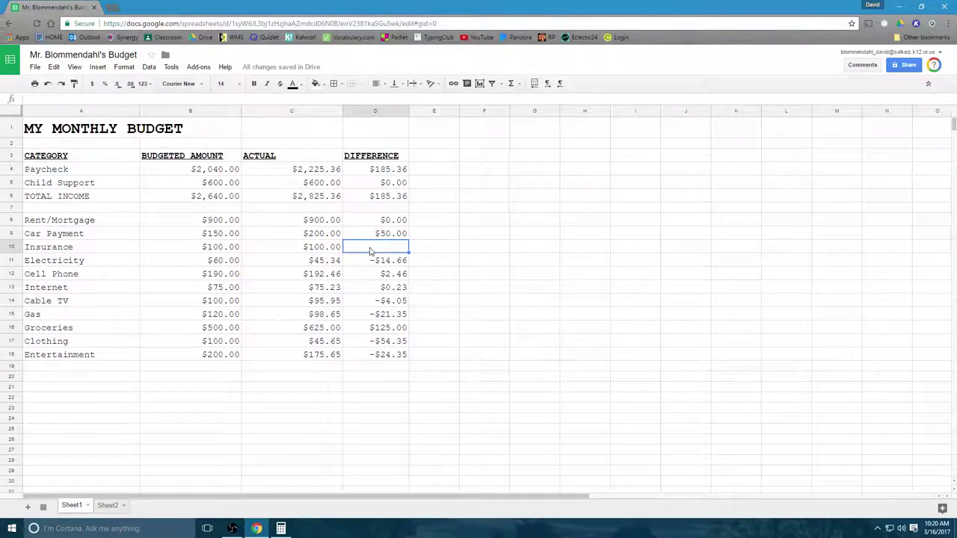
pyautogui.write('=C10')
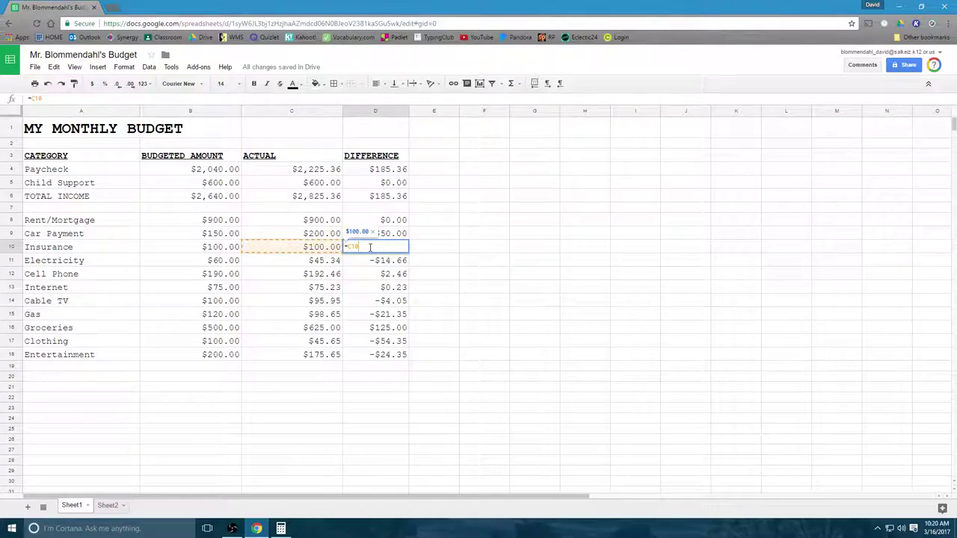
pyautogui.write('-B10')
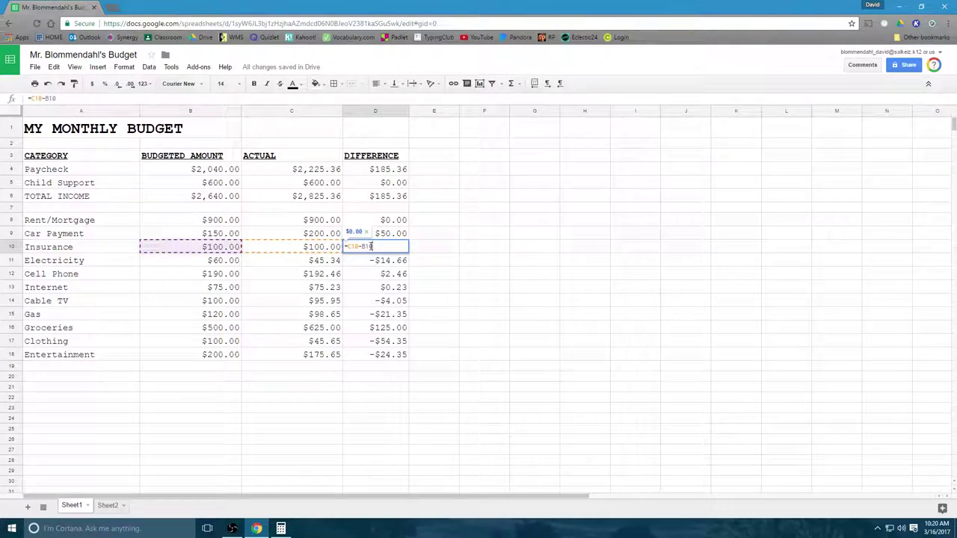
pyautogui.press('Return')
# Step: Add the label TOTAL EXPENSES in A19, directly below Entertainment
pyautogui.click(284, 377)
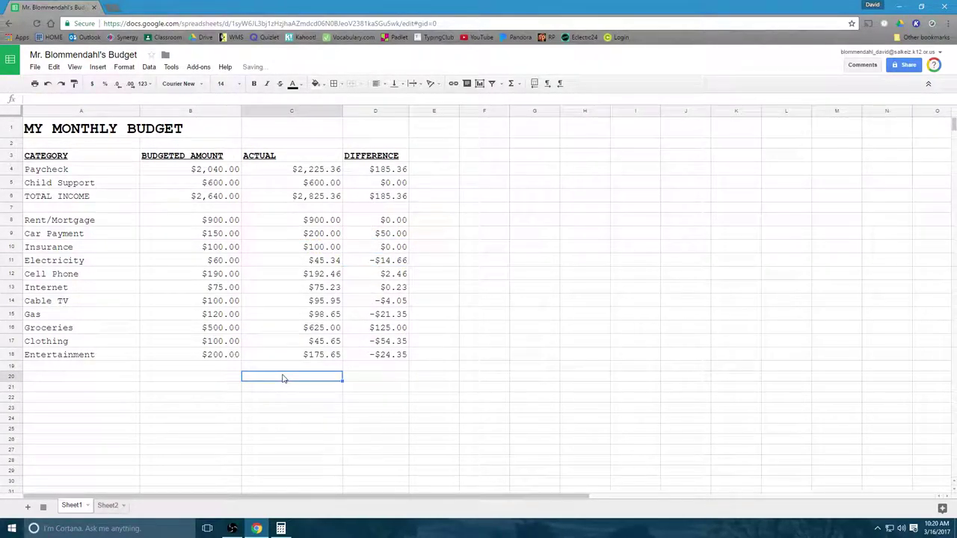
pyautogui.click(54, 379)
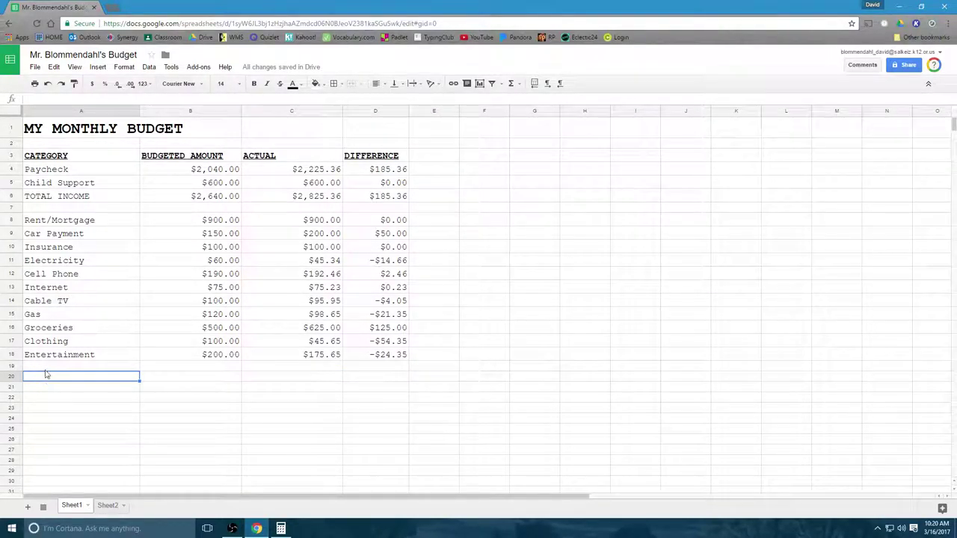
pyautogui.click(46, 368)
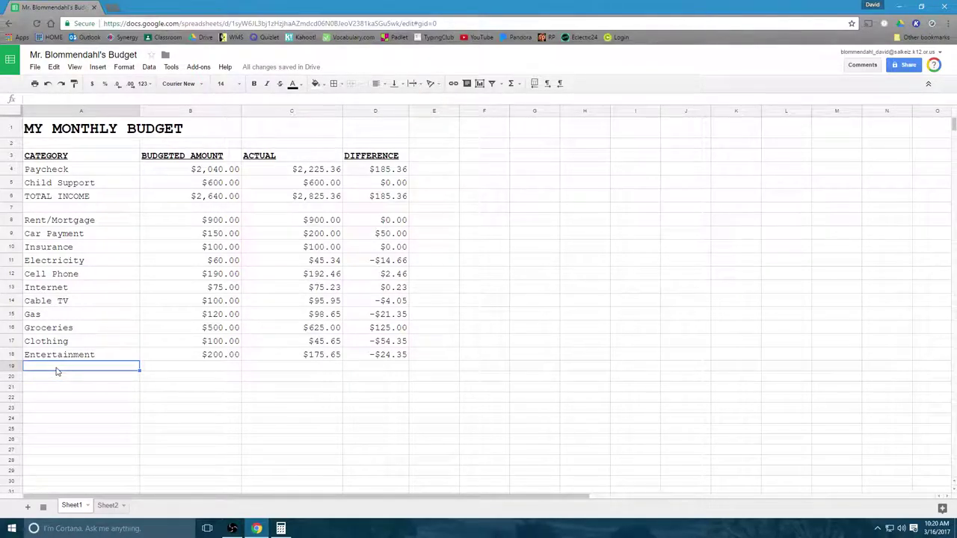
pyautogui.write('TOTAL EXPENSES')
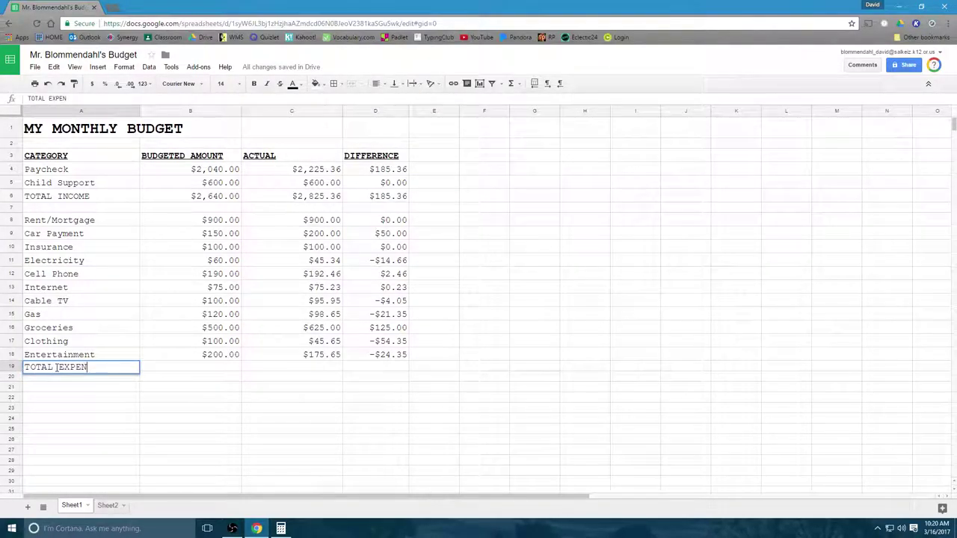
# Step: Try to total the budgeted expenses in B19 with a SUM formula starting at B8, and clear the cell
pyautogui.click(181, 370)
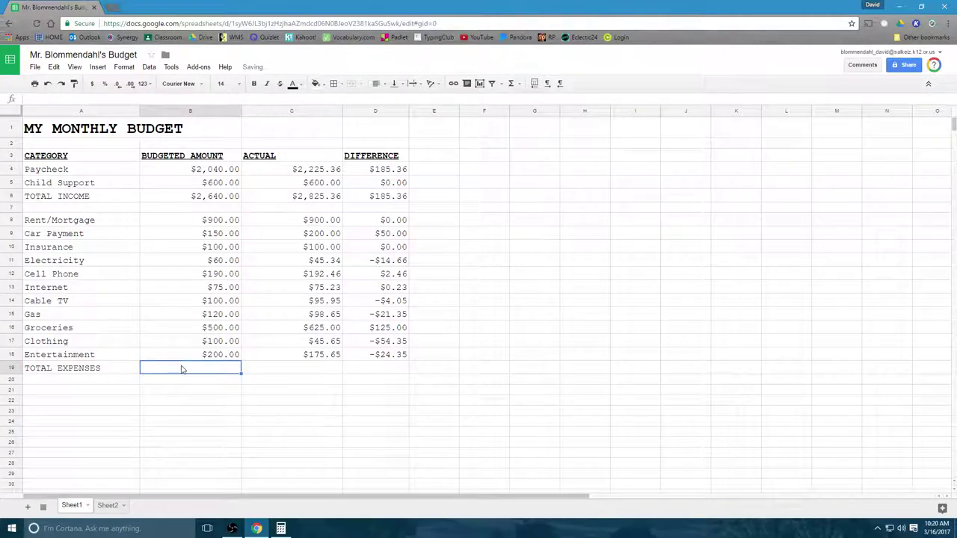
pyautogui.write('=su')
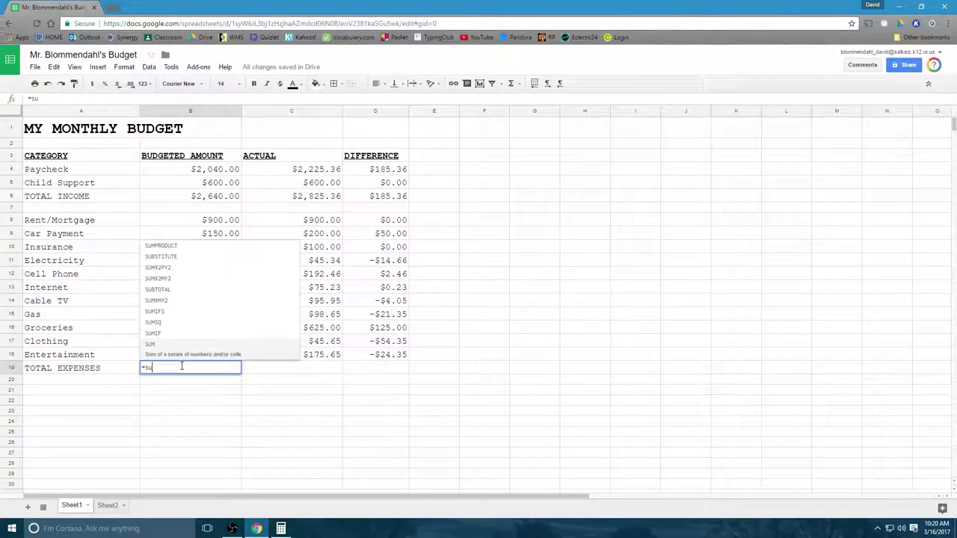
pyautogui.write('m(')
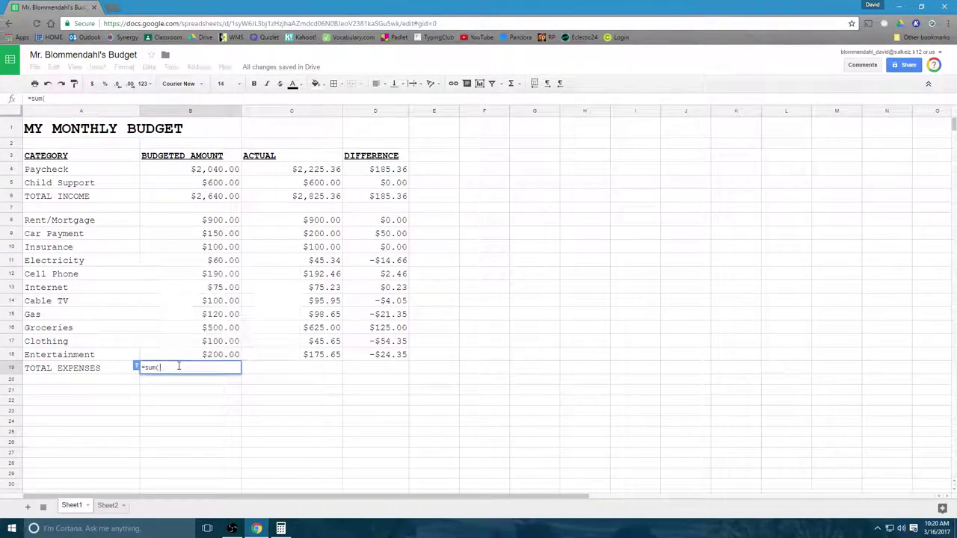
pyautogui.click(216, 222)
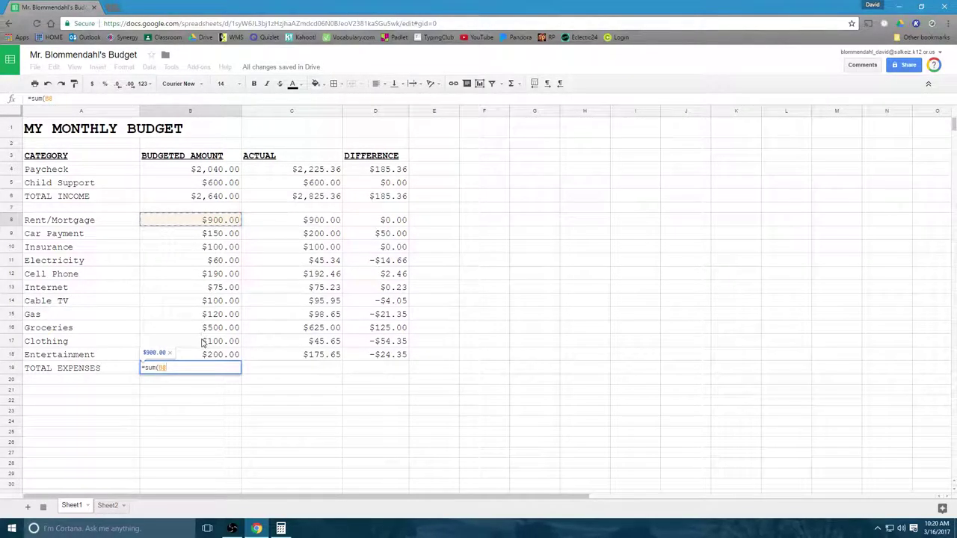
pyautogui.write(':')
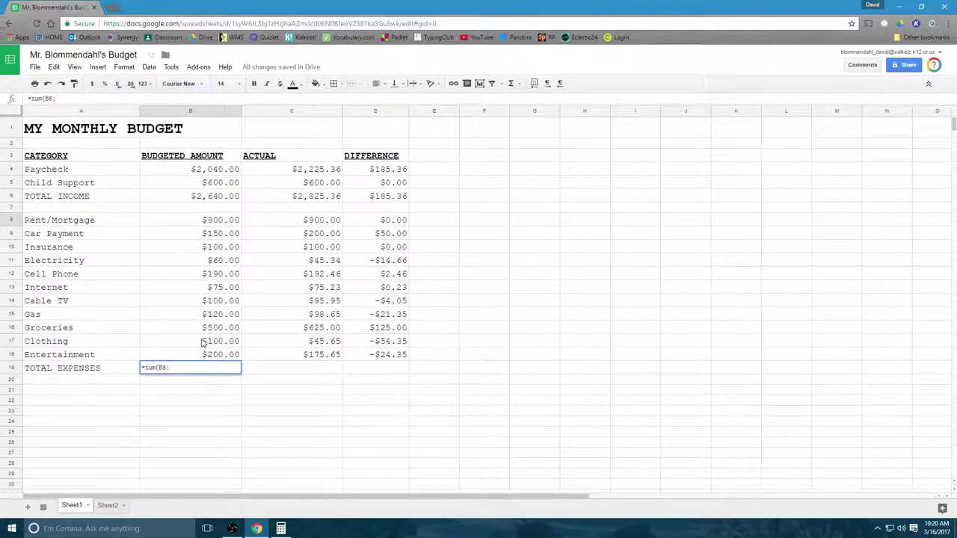
pyautogui.click(210, 357)
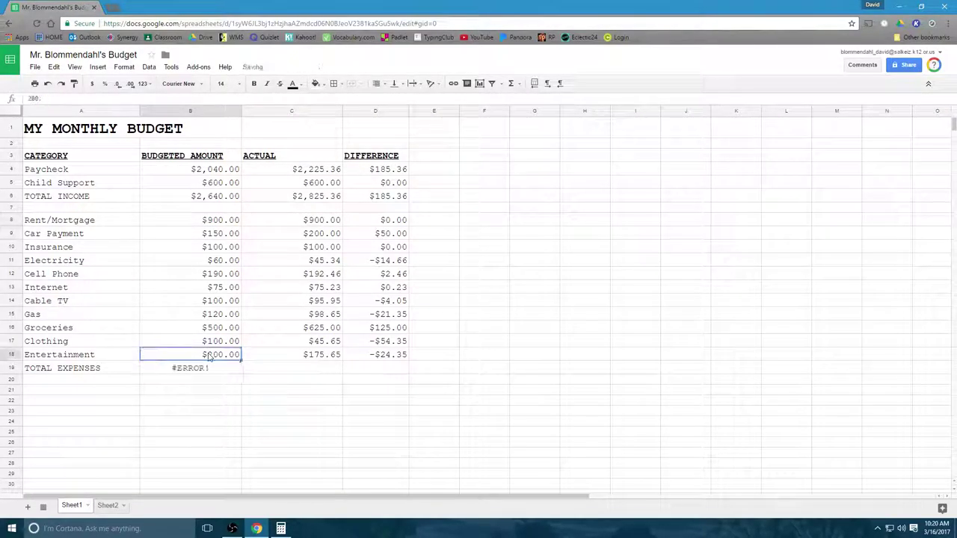
pyautogui.click(210, 372)
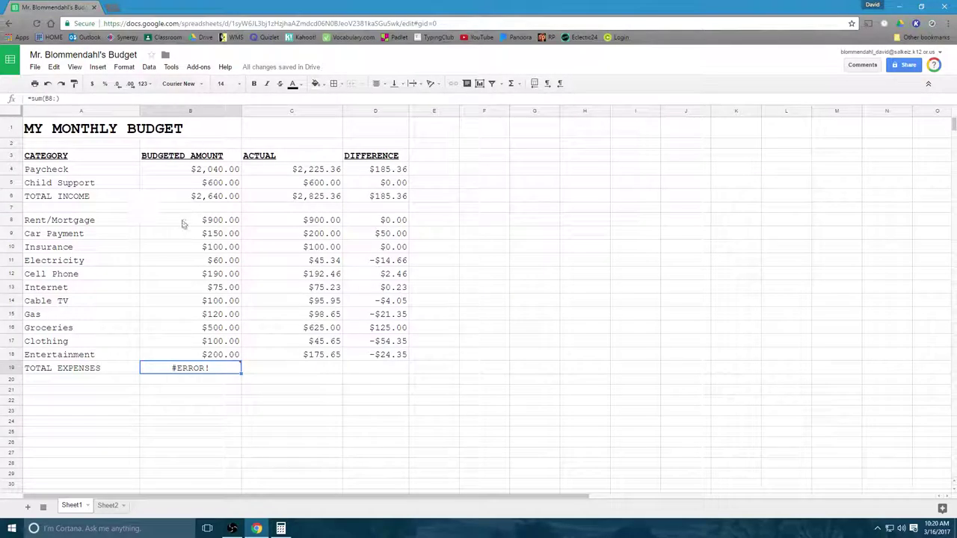
pyautogui.moveTo(188, 368)
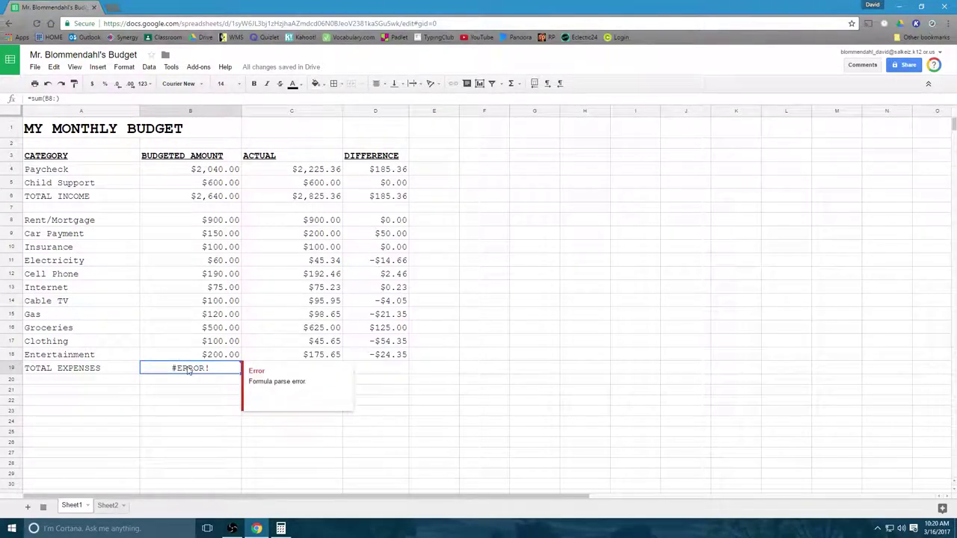
pyautogui.press('Delete')
# Step: Total the budgeted expenses in B19 with the formula =sum(b8:b18)
pyautogui.write('=s')
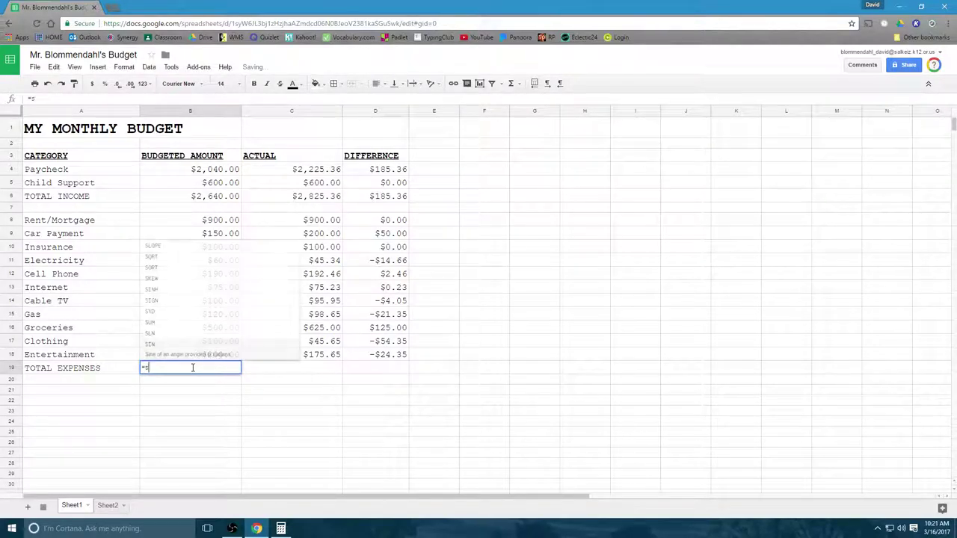
pyautogui.write('um(b8:')
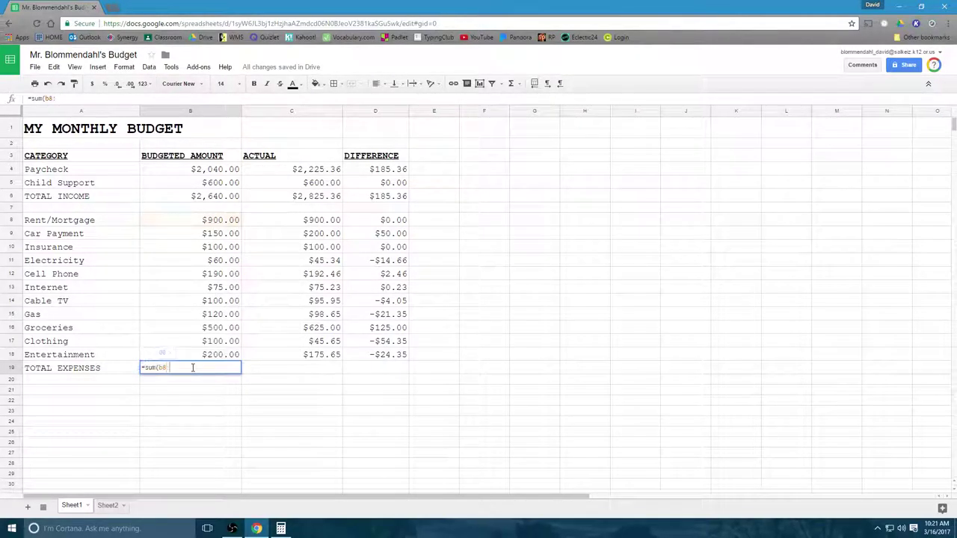
pyautogui.write('b18)')
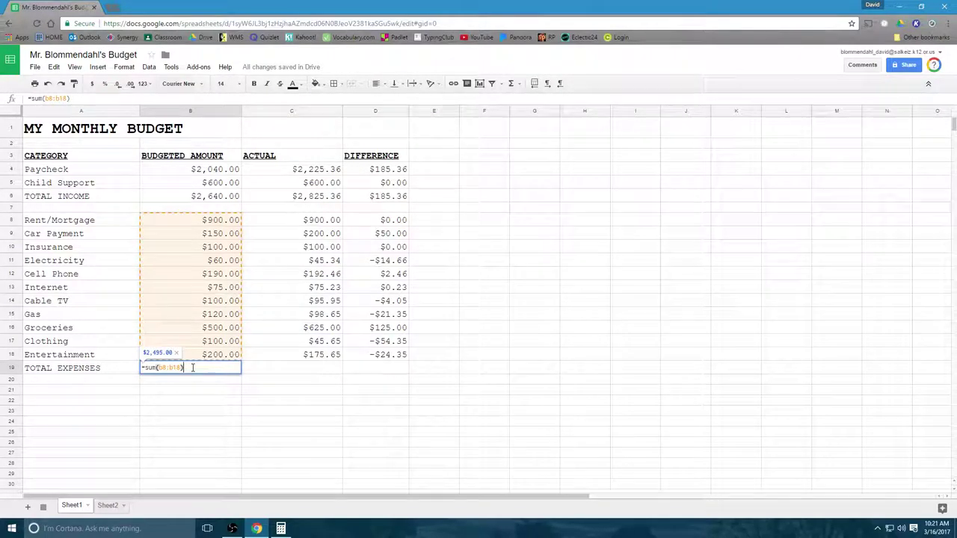
pyautogui.press('Return')
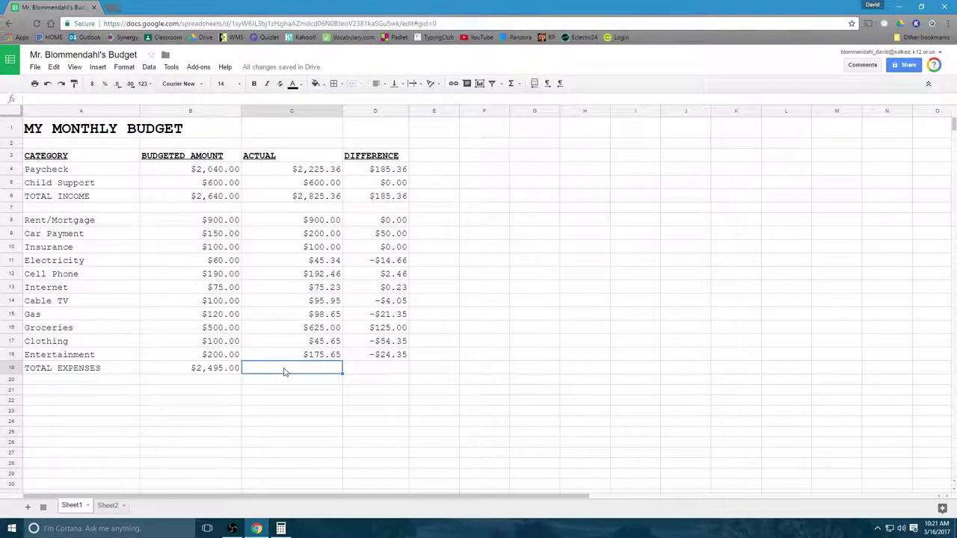
# Step: Total the actual expenses in C19 with the formula =SUM(C8:C18)
pyautogui.write('=c8')
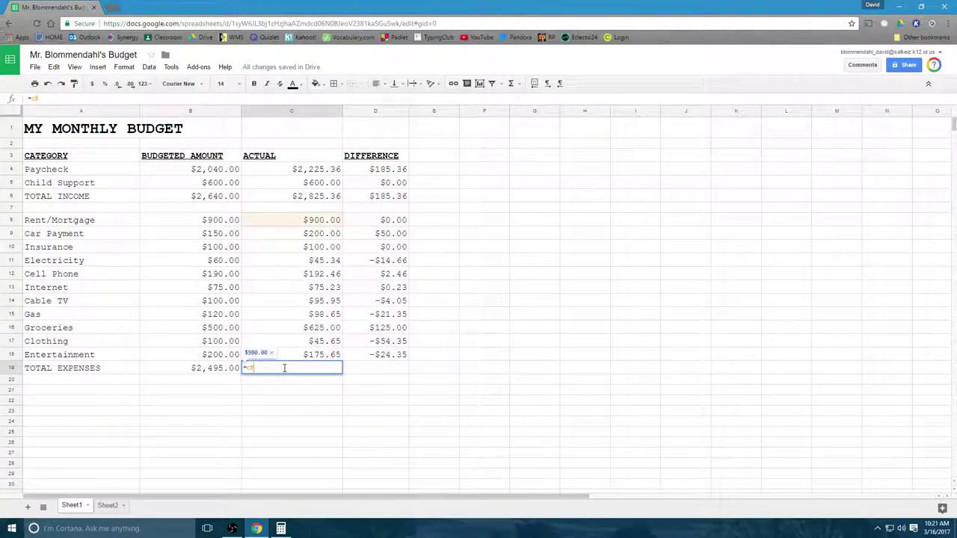
pyautogui.press('BackSpace')
pyautogui.press('BackSpace')
pyautogui.write('SU')
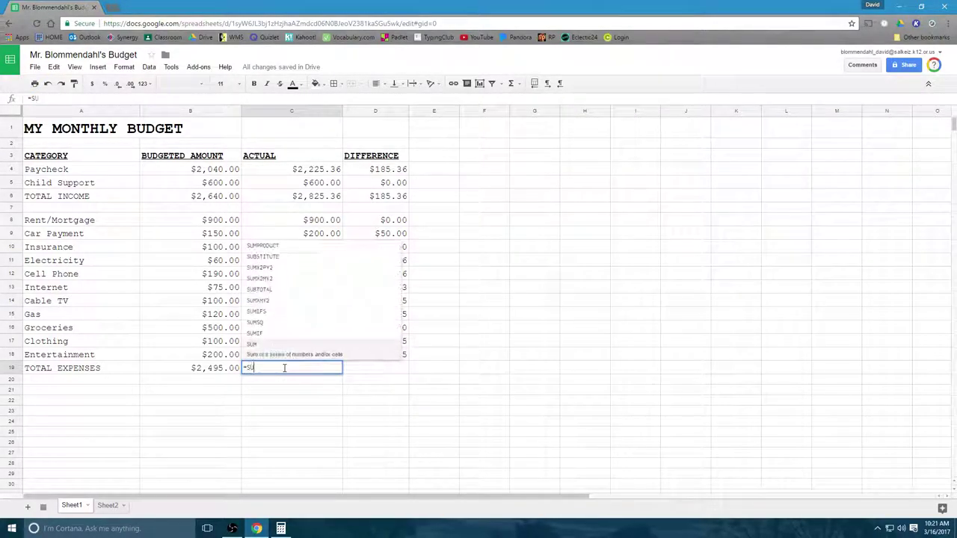
pyautogui.write('M(C')
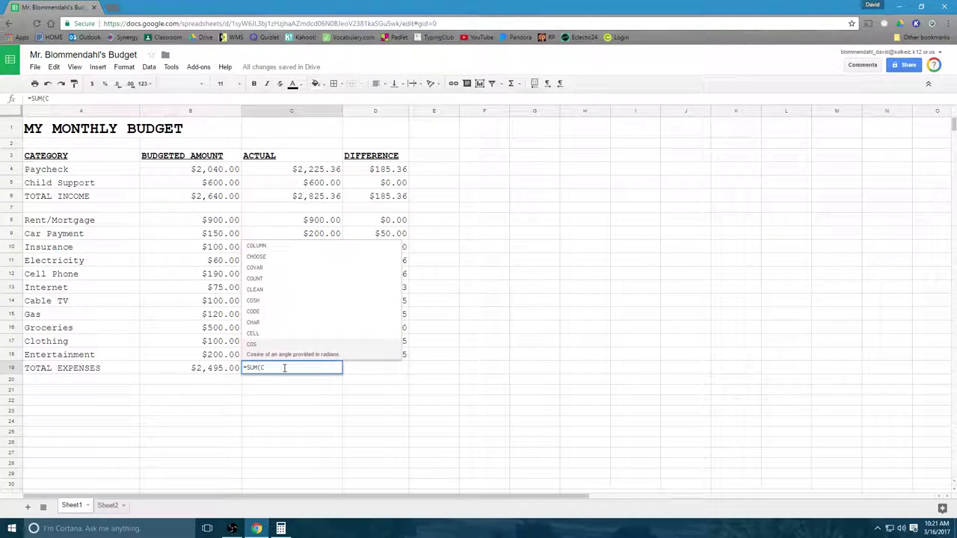
pyautogui.write('8:C')
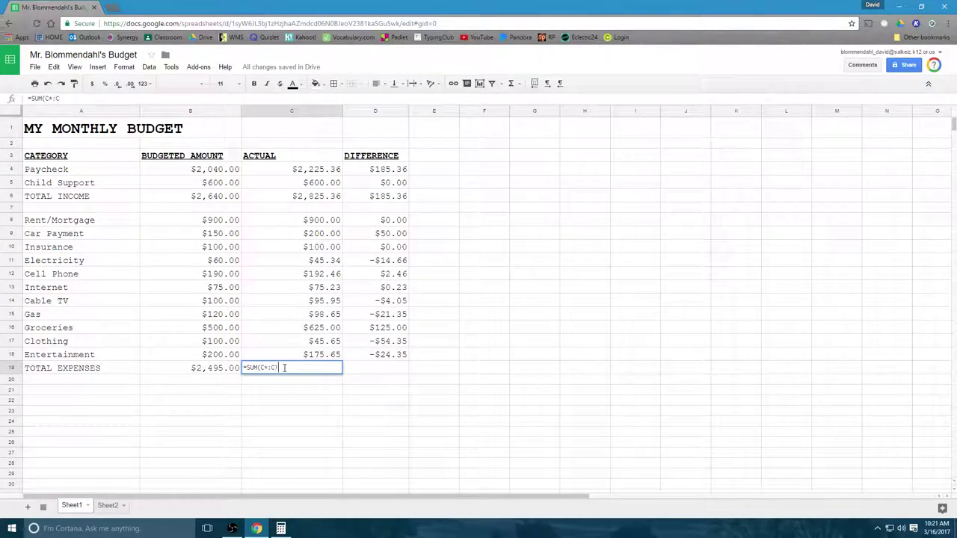
pyautogui.write('18)')
pyautogui.press('BackSpace')
pyautogui.press('BackSpace')
pyautogui.press('BackSpace')
pyautogui.press('BackSpace')
pyautogui.press('BackSpace')
pyautogui.press('BackSpace')
pyautogui.write('8:C18)')
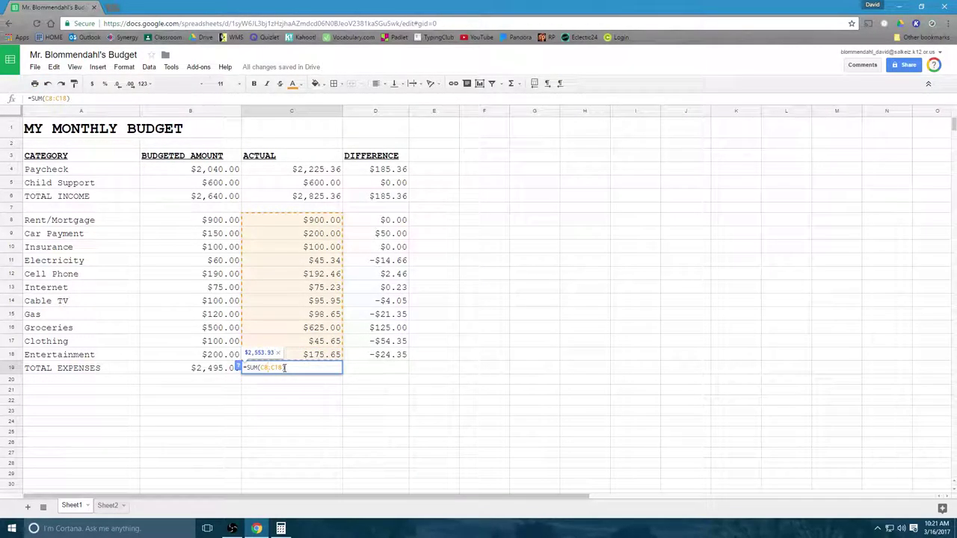
pyautogui.press('Return')
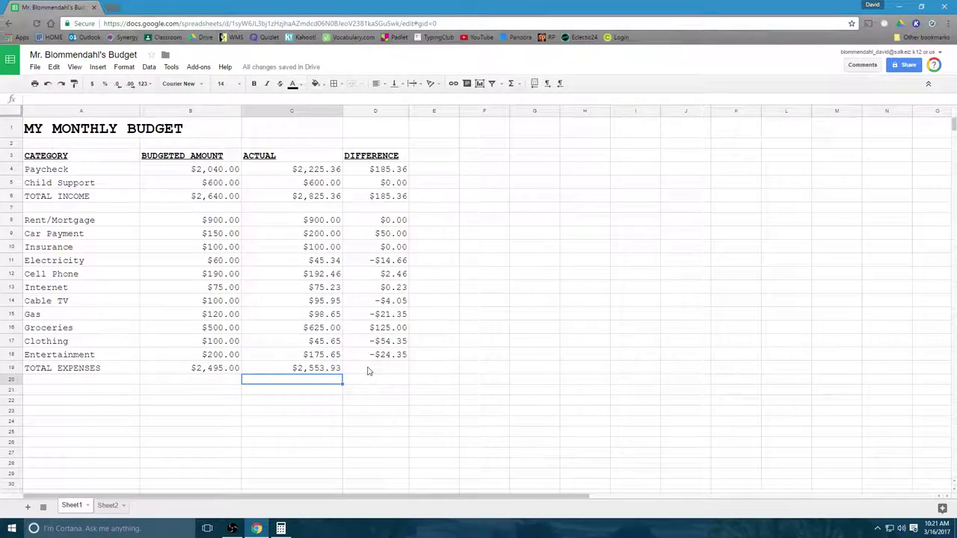
# Step: Total the expense differences in D19 with the formula =sum(d8:d18)
pyautogui.click(369, 371)
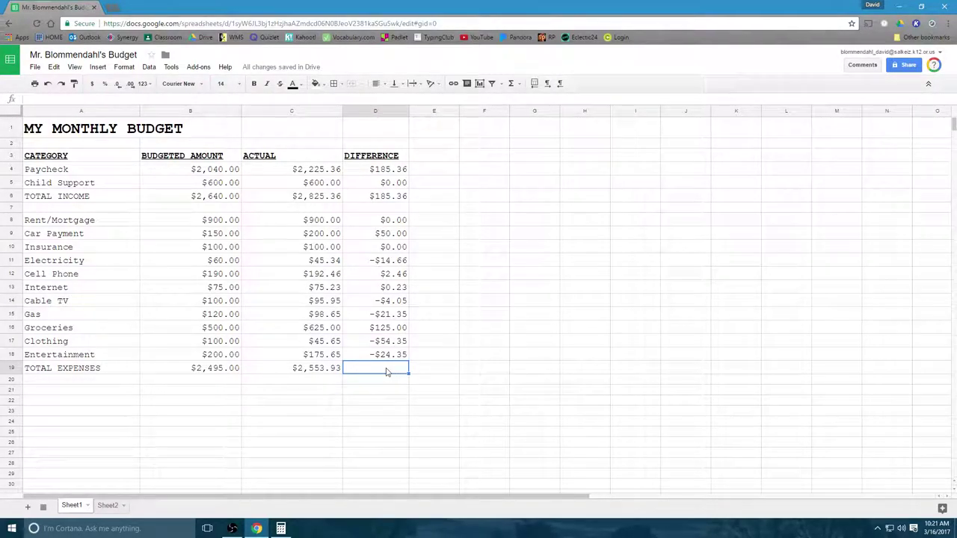
pyautogui.write('=sum(d8')
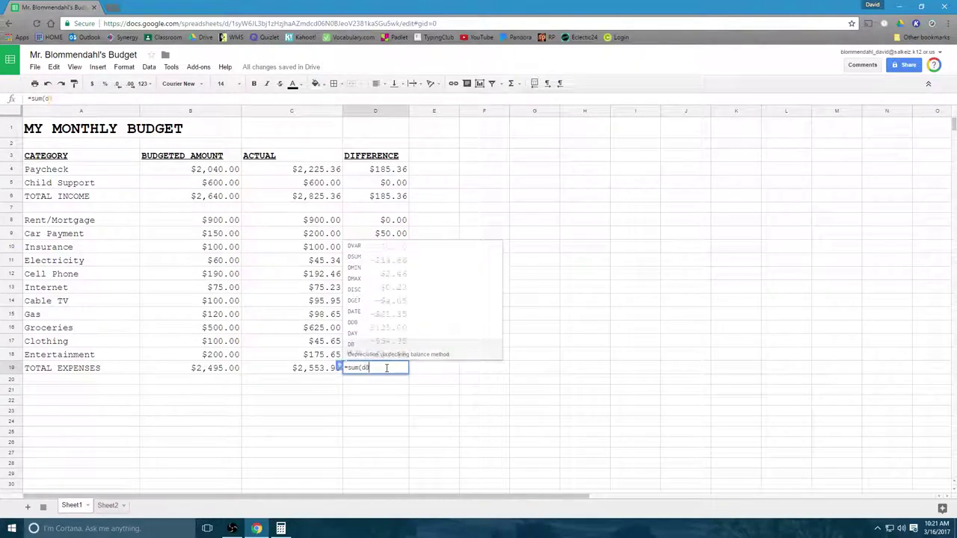
pyautogui.write(':d18)')
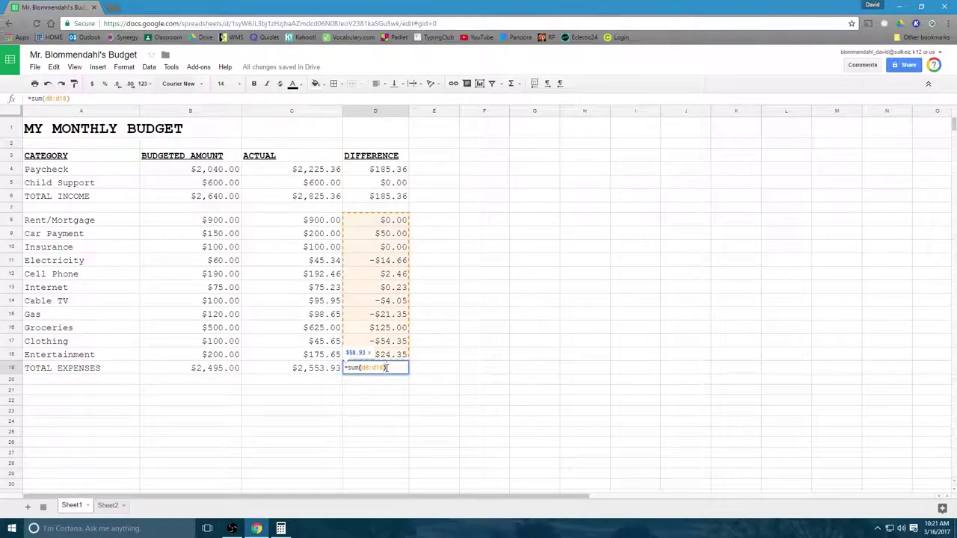
pyautogui.press('Return')
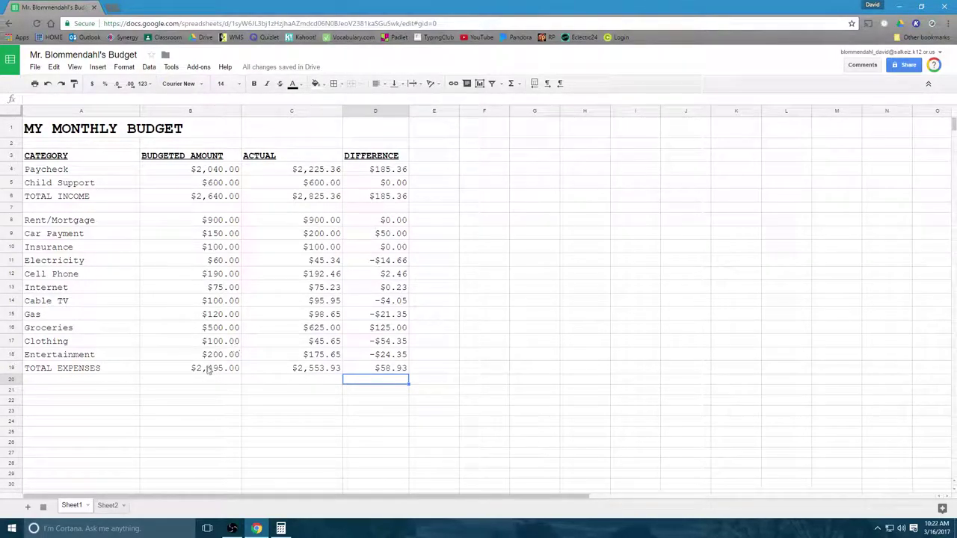
# Step: Insert a row above TOTAL EXPENSES and label it Savings in column A
pyautogui.click(11, 369)
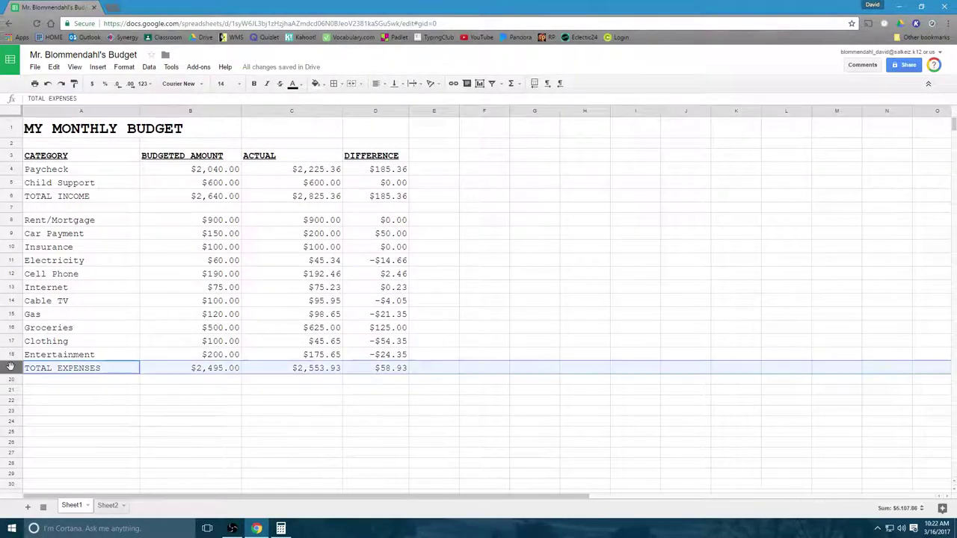
pyautogui.rightClick(11, 366)
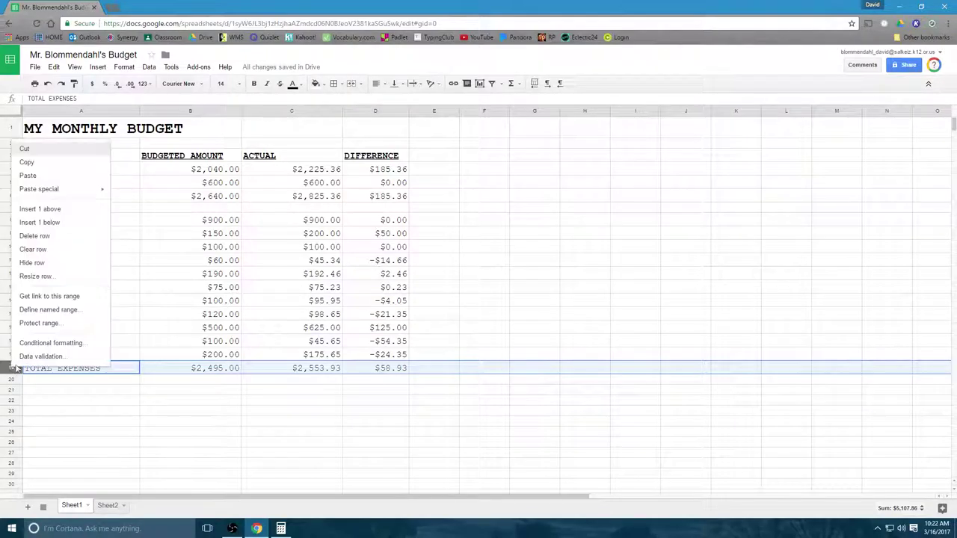
pyautogui.click(51, 210)
pyautogui.click(57, 369)
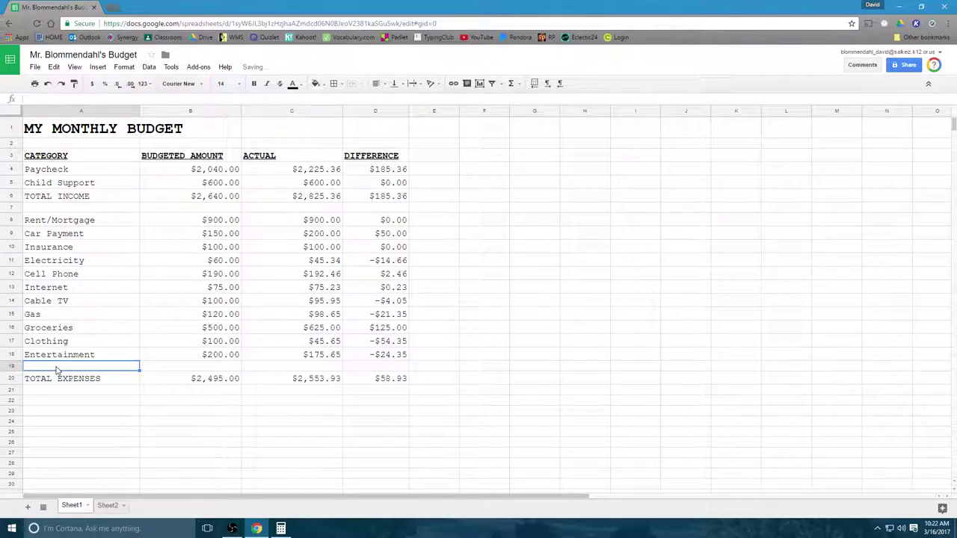
pyautogui.write('sAVINGS')
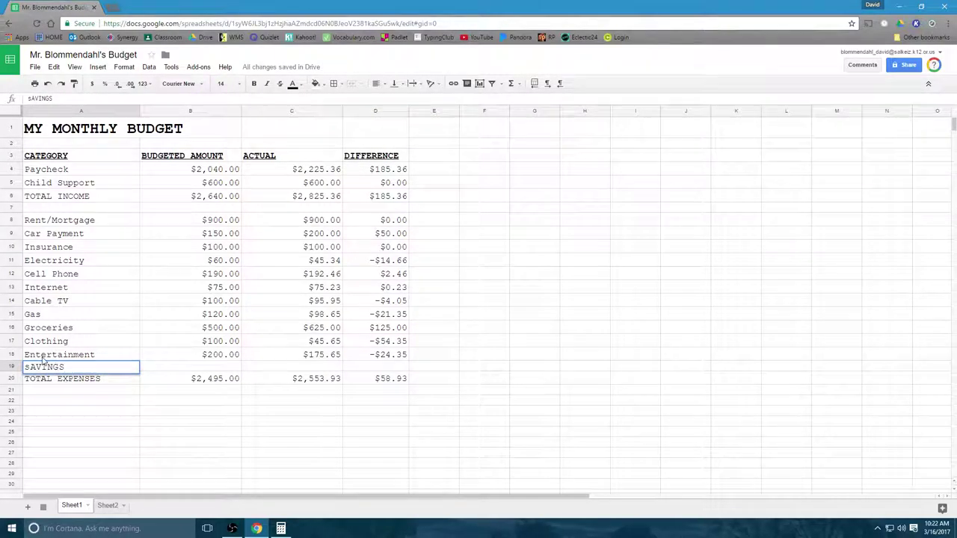
pyautogui.moveTo(64, 366); pyautogui.dragTo(9, 368)
pyautogui.write('Savingsa')
pyautogui.click(228, 372)
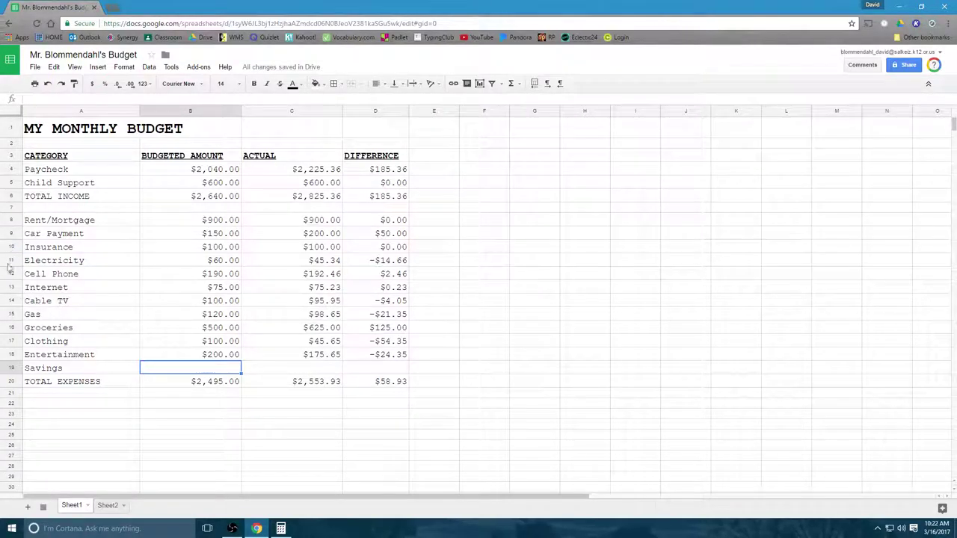
# Step: Insert a row above Savings and label it Credit Cards in column A
pyautogui.click(9, 368)
pyautogui.rightClick(10, 366)
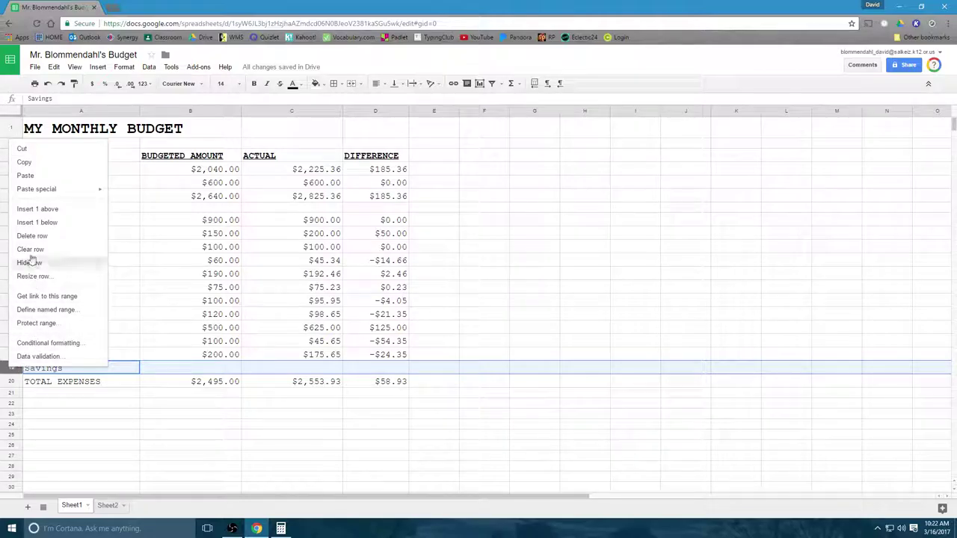
pyautogui.click(33, 209)
pyautogui.click(44, 366)
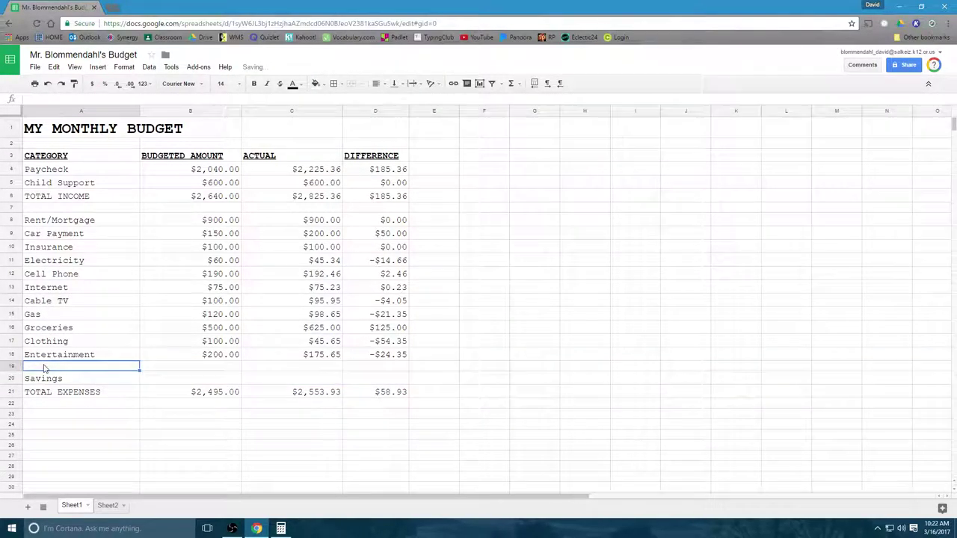
pyautogui.write('Credit Cards')
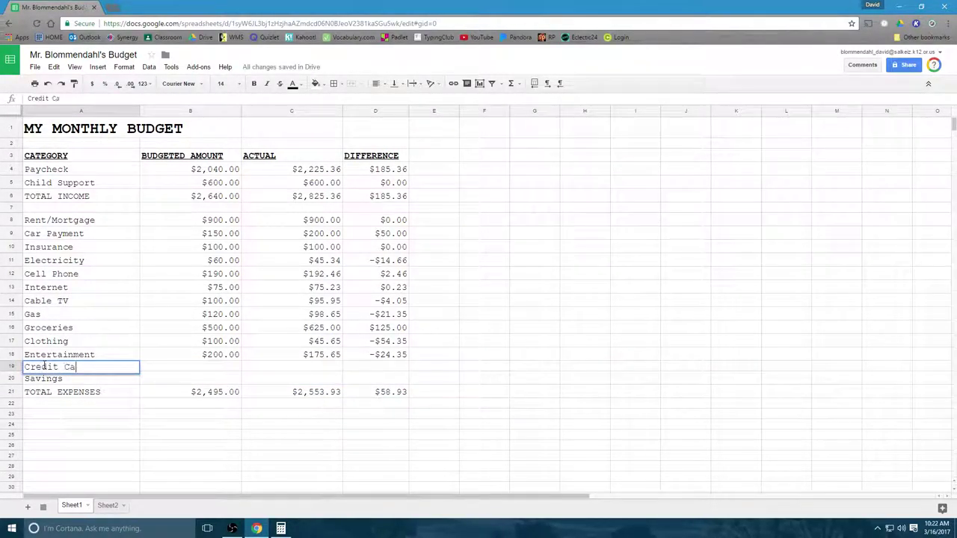
# Step: Enter 150 as both the budgeted and the actual amount for Credit Cards in row 19
pyautogui.click(200, 370)
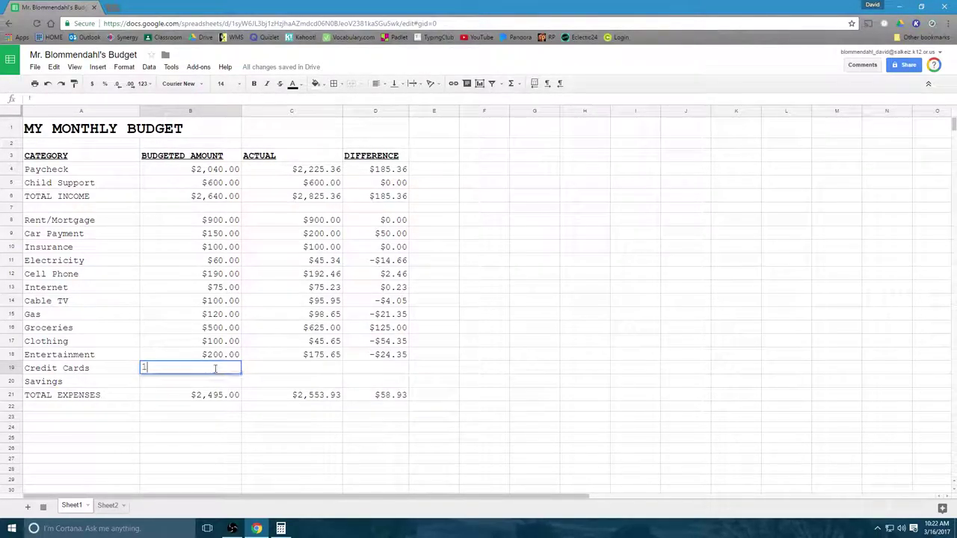
pyautogui.write('150')
pyautogui.click(295, 369)
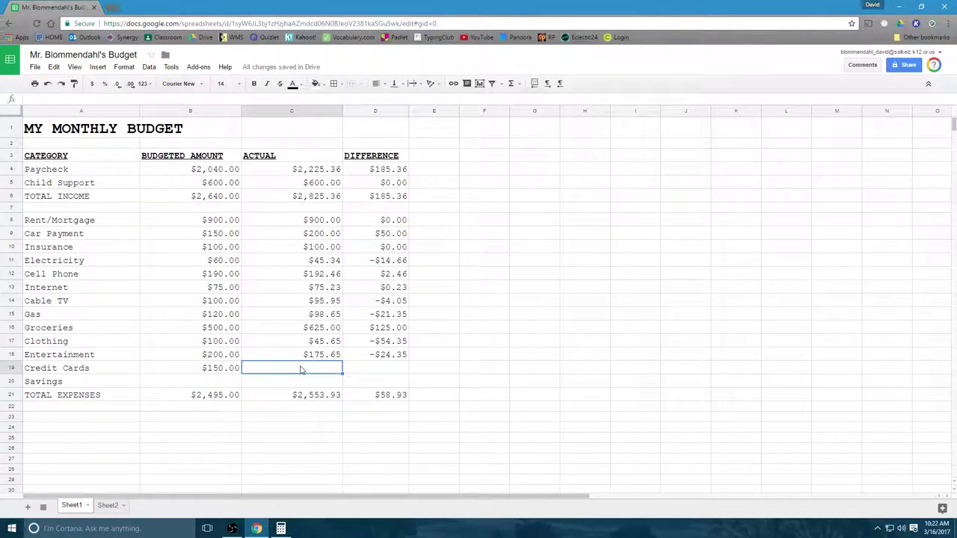
pyautogui.write('150')
# Step: Calculate the Credit Cards difference in D19 with the formula =C19-B19
pyautogui.click(360, 373)
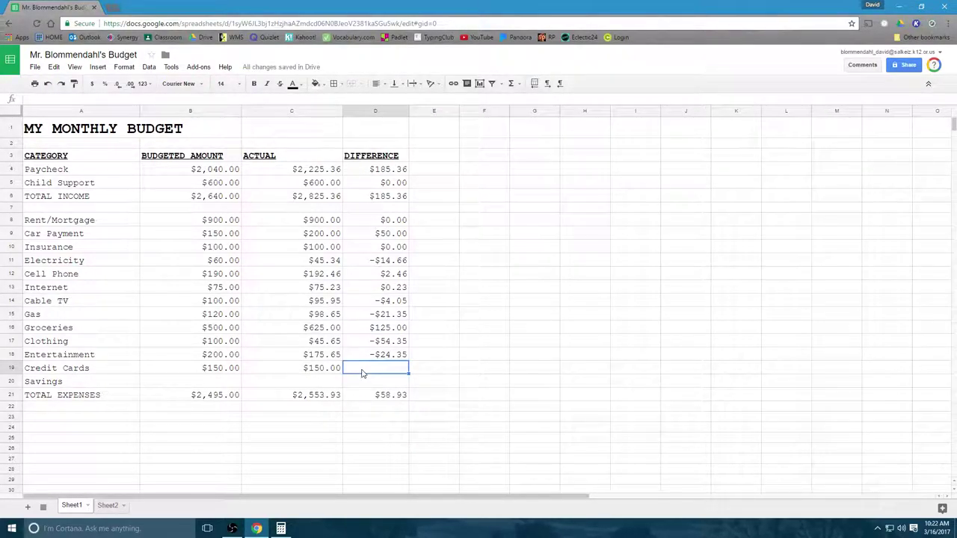
pyautogui.write('=C19-')
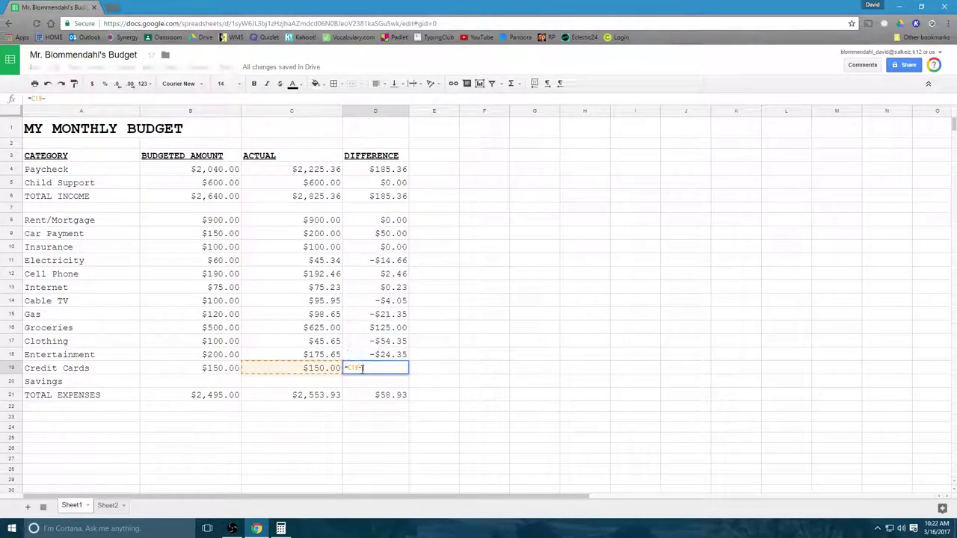
pyautogui.write('B19')
pyautogui.press('Return')
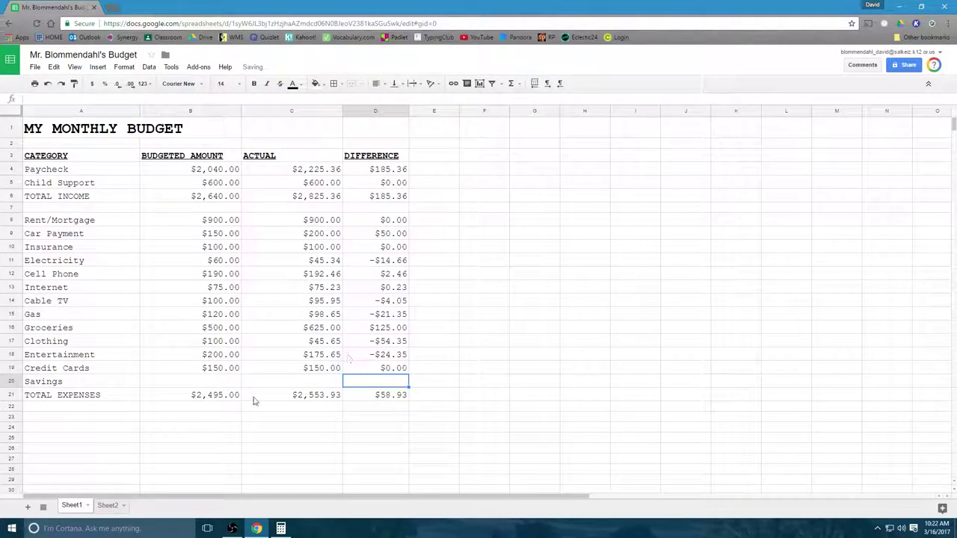
# Step: Extend the budgeted TOTAL EXPENSES formula in B21 to sum B8:B19, including Credit Cards
pyautogui.click(225, 399)
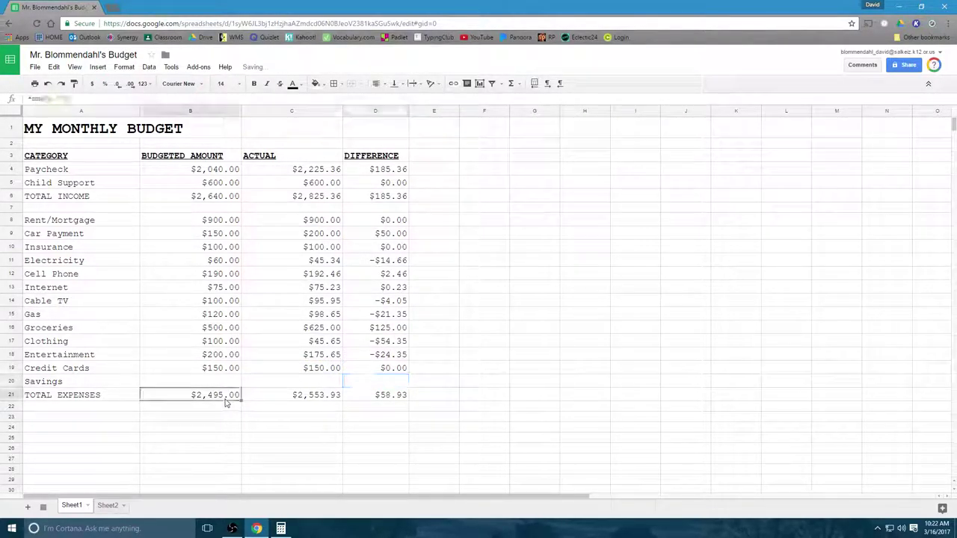
pyautogui.click(67, 98)
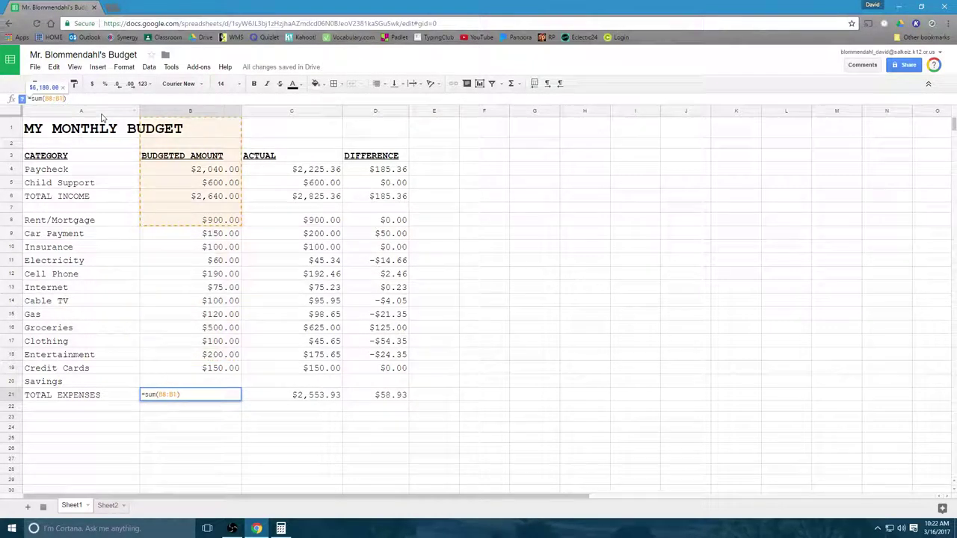
pyautogui.moveTo(190, 220); pyautogui.dragTo(190, 368)
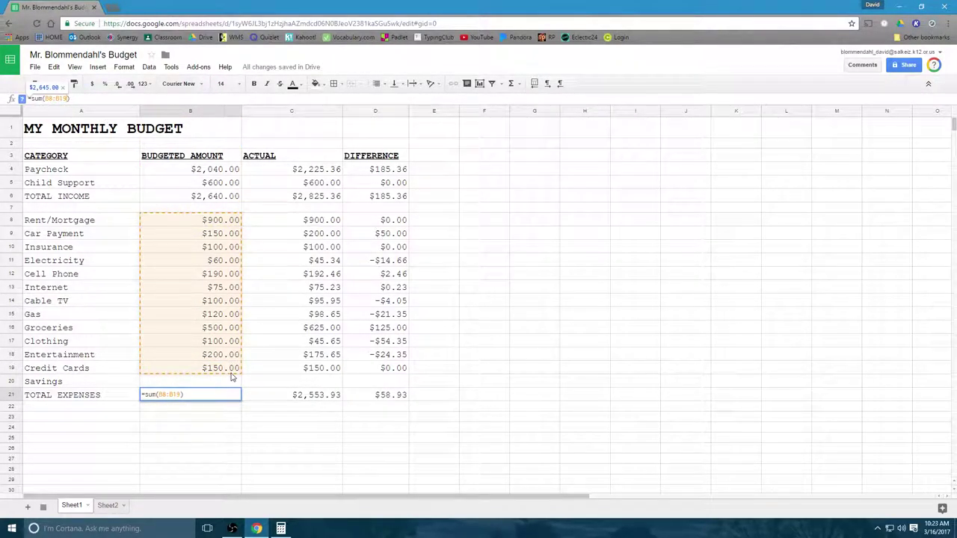
pyautogui.press('Return')
# Step: Extend the actual TOTAL EXPENSES formula in C21 to sum C8:C19, including Credit Cards
pyautogui.click(300, 396)
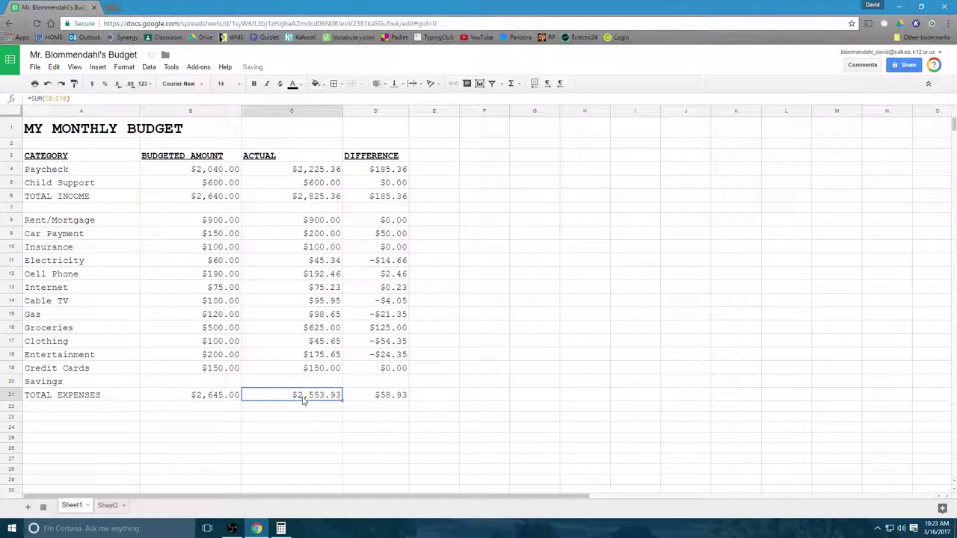
pyautogui.click(73, 99)
pyautogui.moveTo(291, 220); pyautogui.dragTo(292, 367)
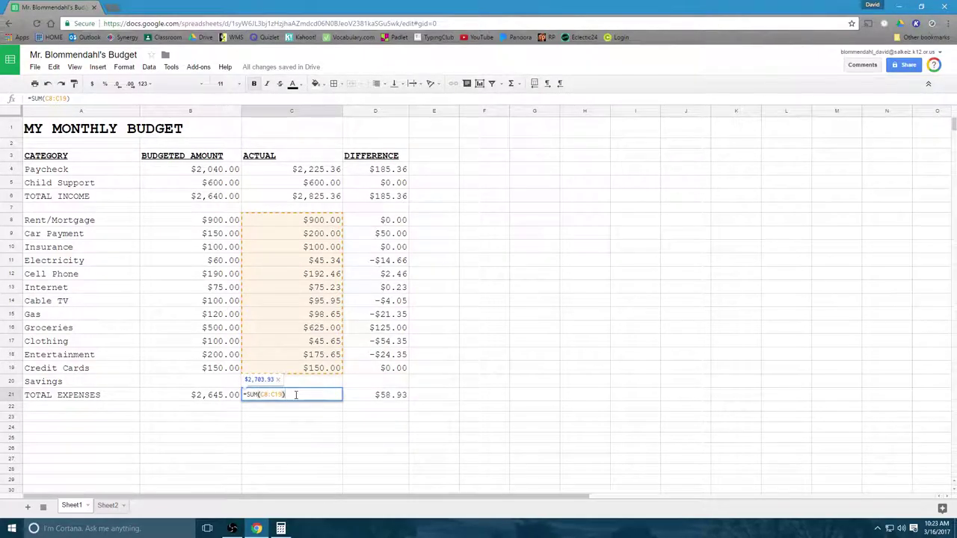
pyautogui.press('Return')
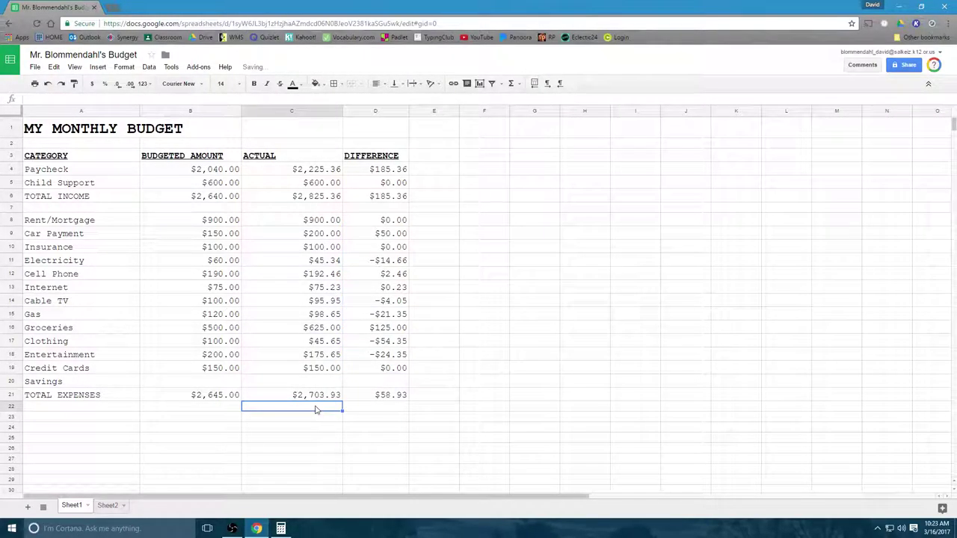
# Step: Set the budgeted amount for Entertainment in B18 to 195
pyautogui.click(216, 383)
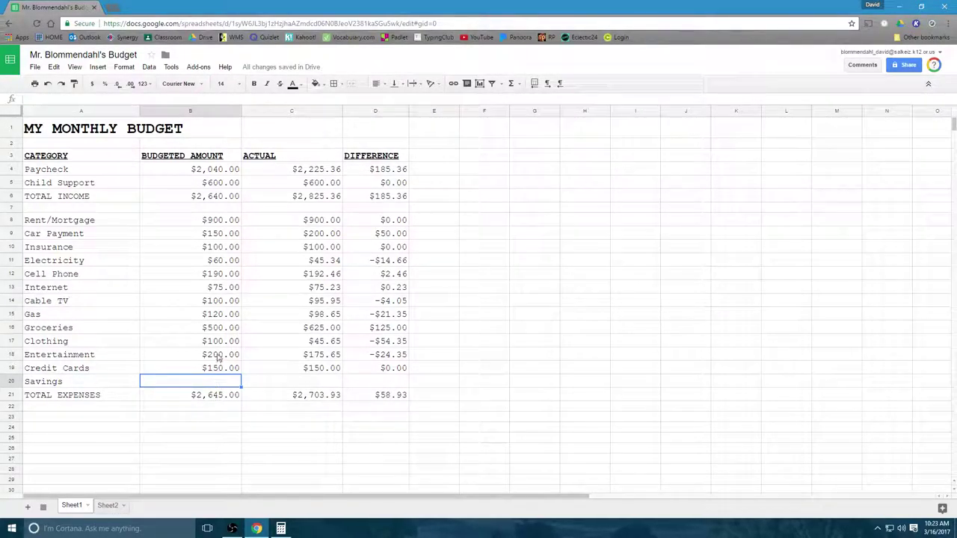
pyautogui.click(221, 357)
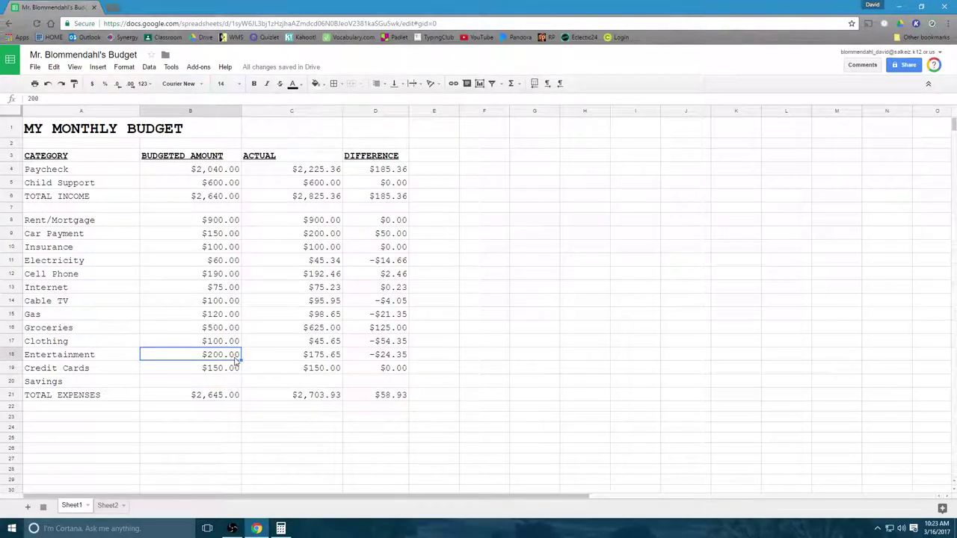
pyautogui.write('195')
pyautogui.click(217, 396)
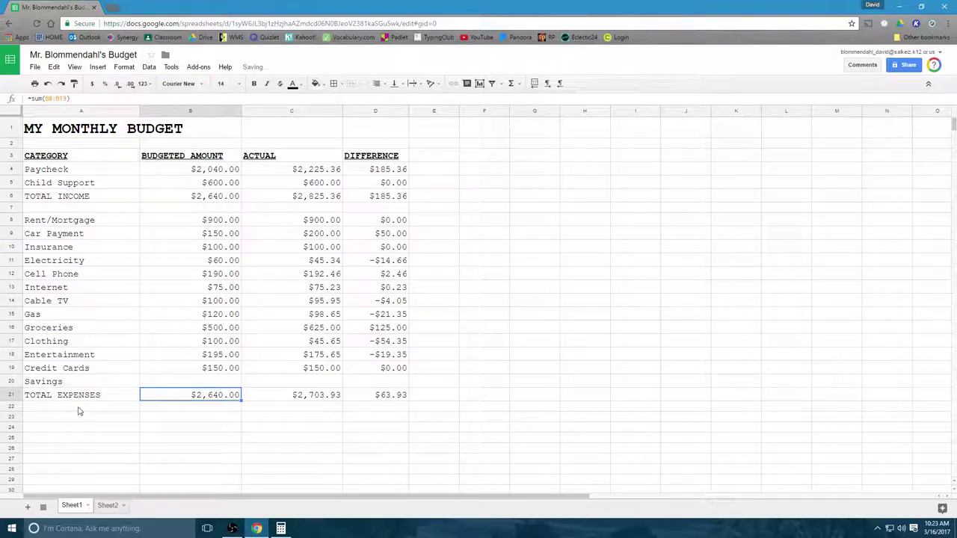
# Step: Add the label INCOME-EXPENSES in A22, below TOTAL EXPENSES
pyautogui.click(104, 409)
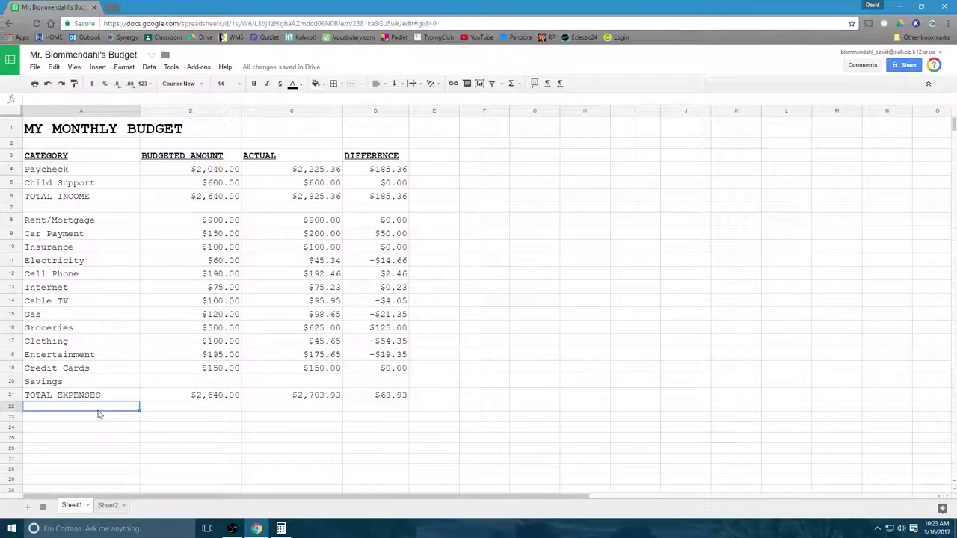
pyautogui.write('INC')
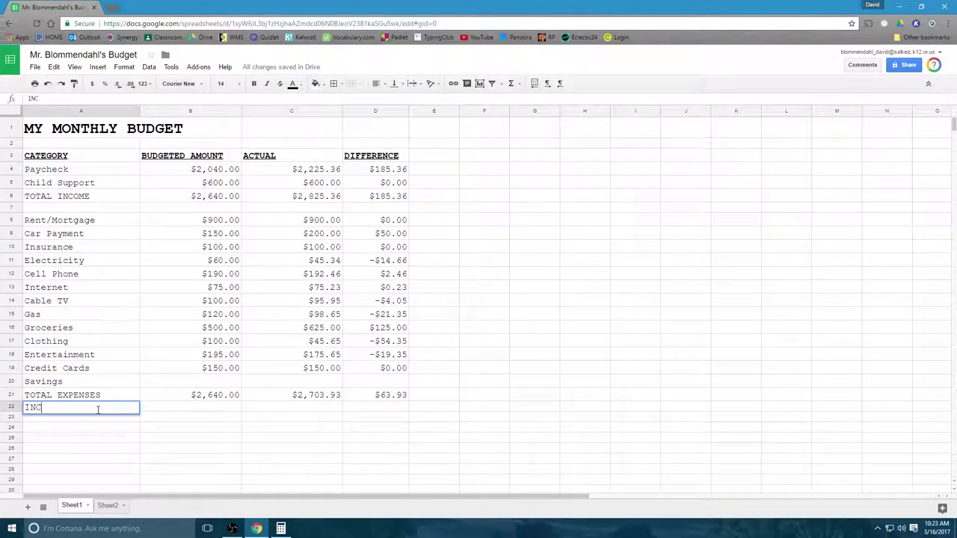
pyautogui.write('OME-EXP')
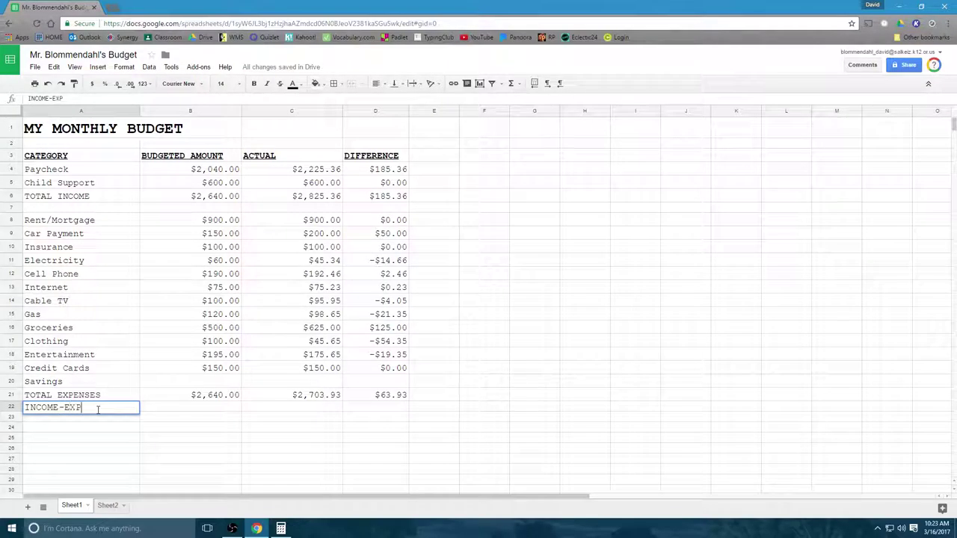
pyautogui.write('ENSES')
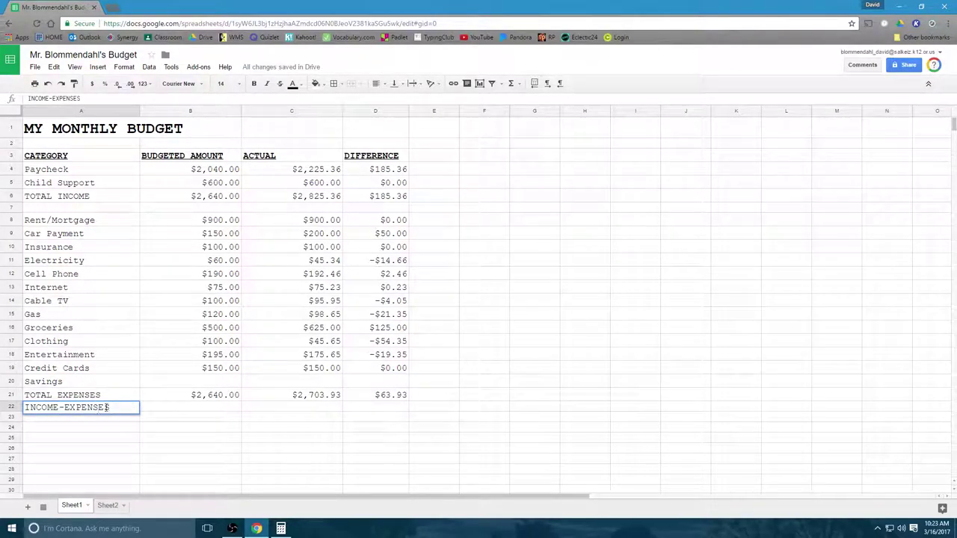
# Step: Calculate the budgeted INCOME-EXPENSES in B22 with the formula =B6-B21
pyautogui.click(187, 408)
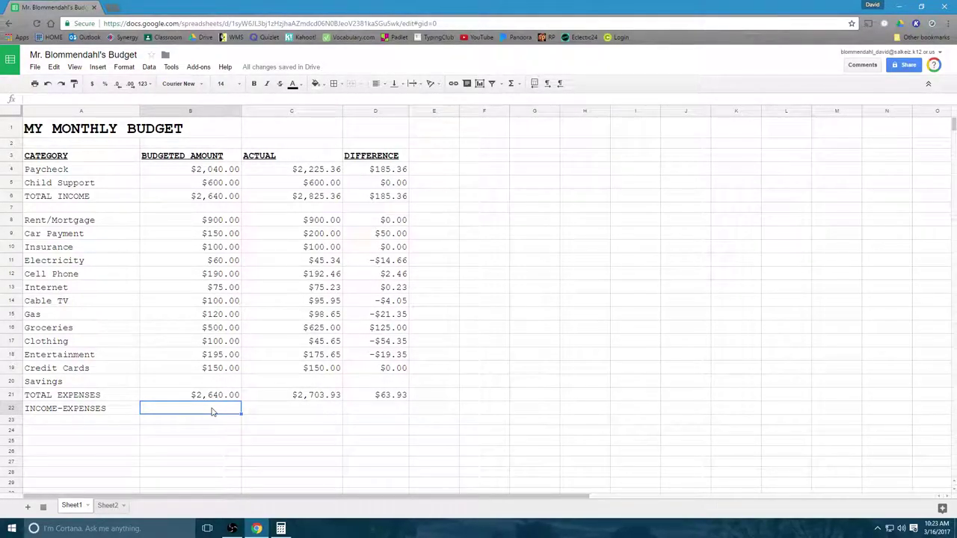
pyautogui.write('=')
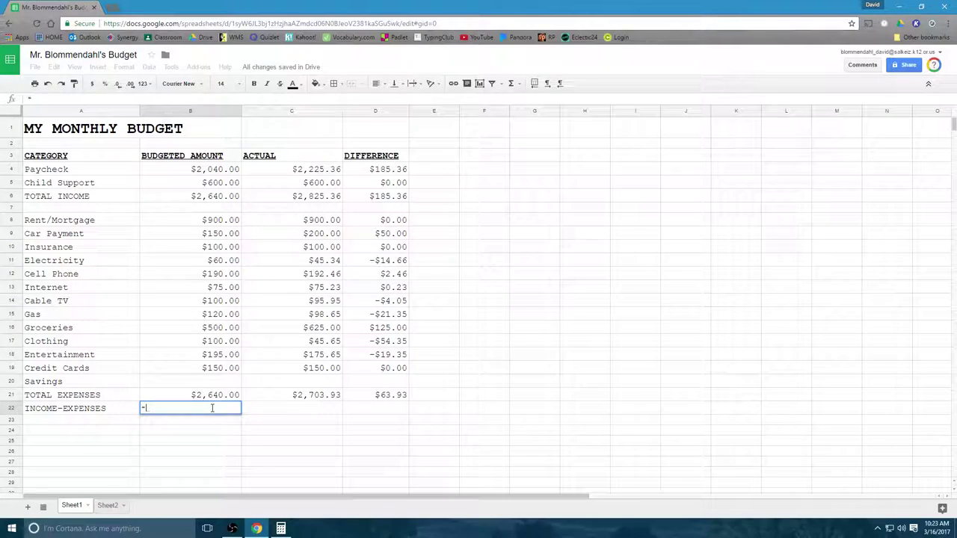
pyautogui.write('B6')
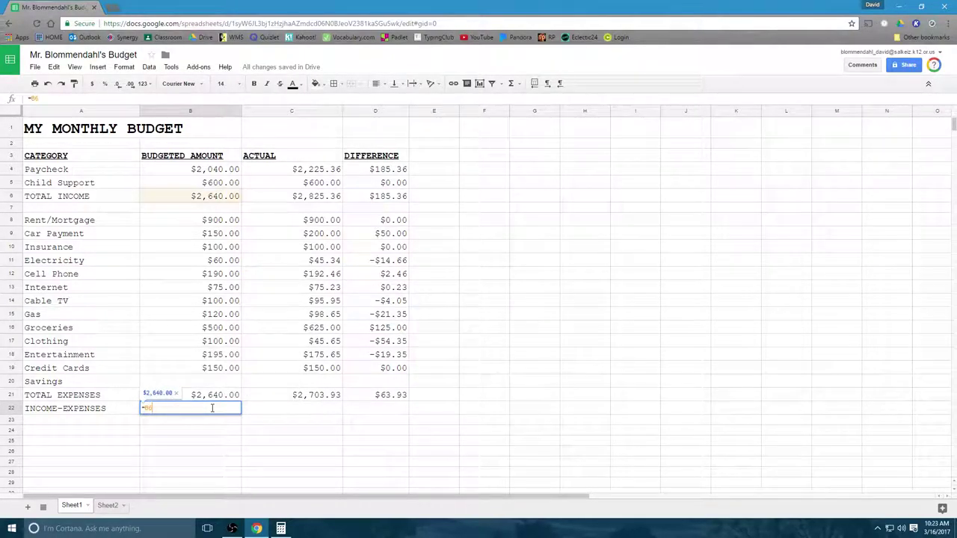
pyautogui.write('-B21')
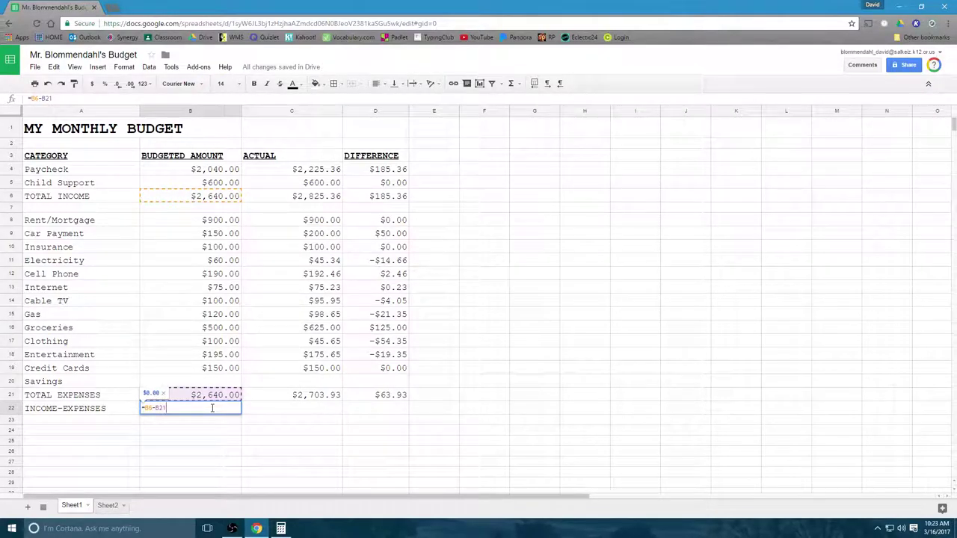
pyautogui.press('Return')
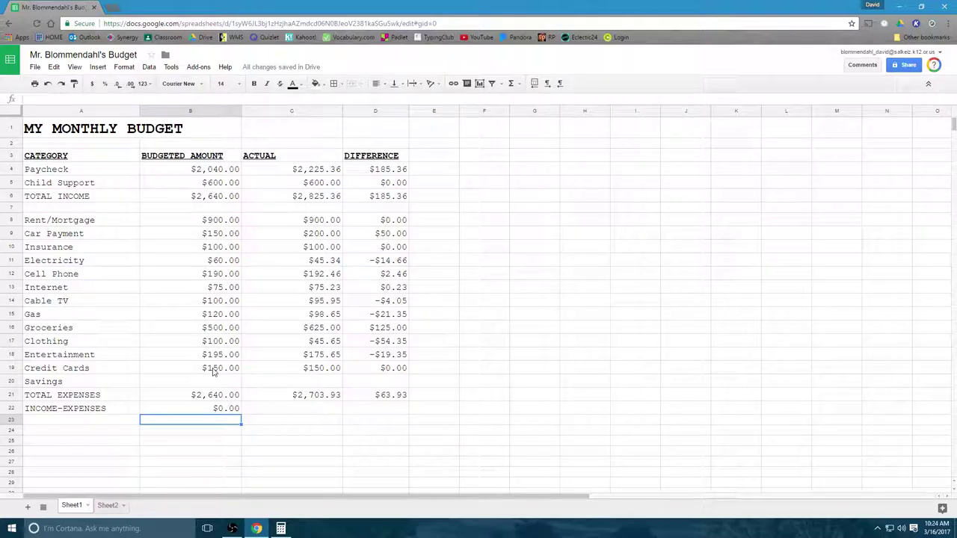
# Step: Set the budgeted amounts to 150 for Entertainment in B18 and 45 for Savings in B20
pyautogui.click(214, 372)
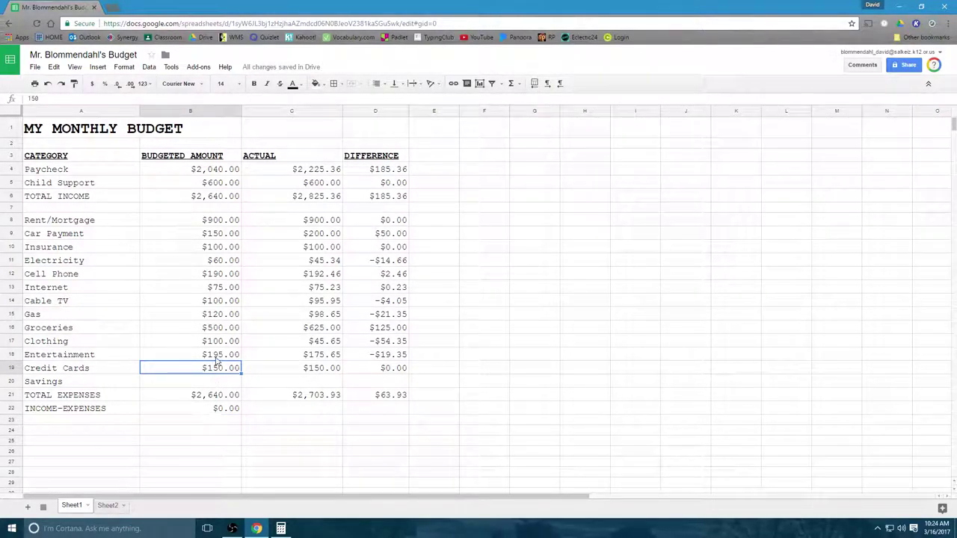
pyautogui.click(215, 361)
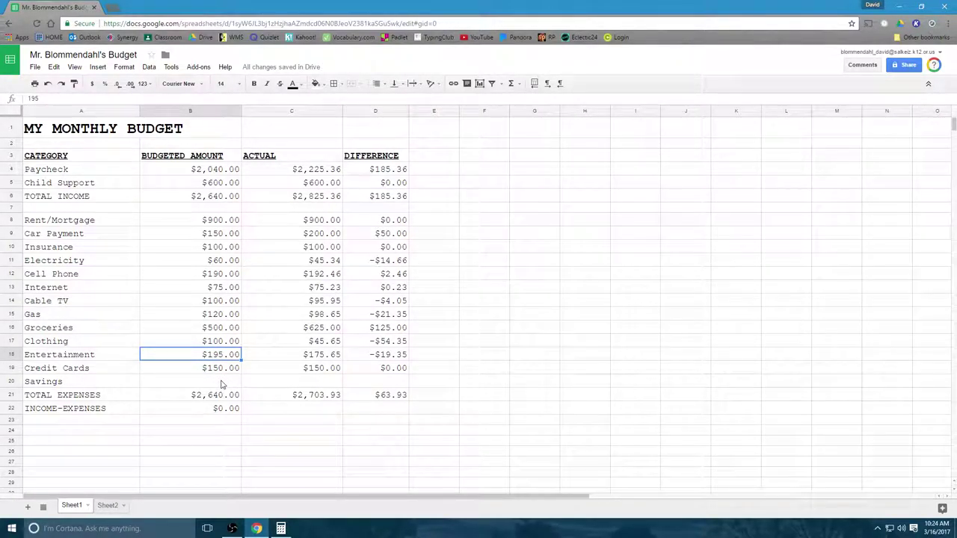
pyautogui.write('150')
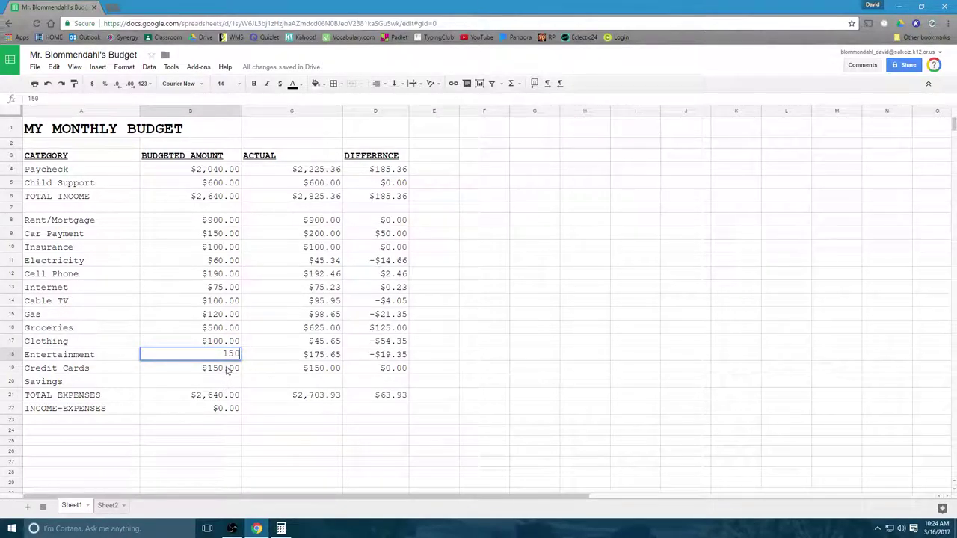
pyautogui.press('Return')
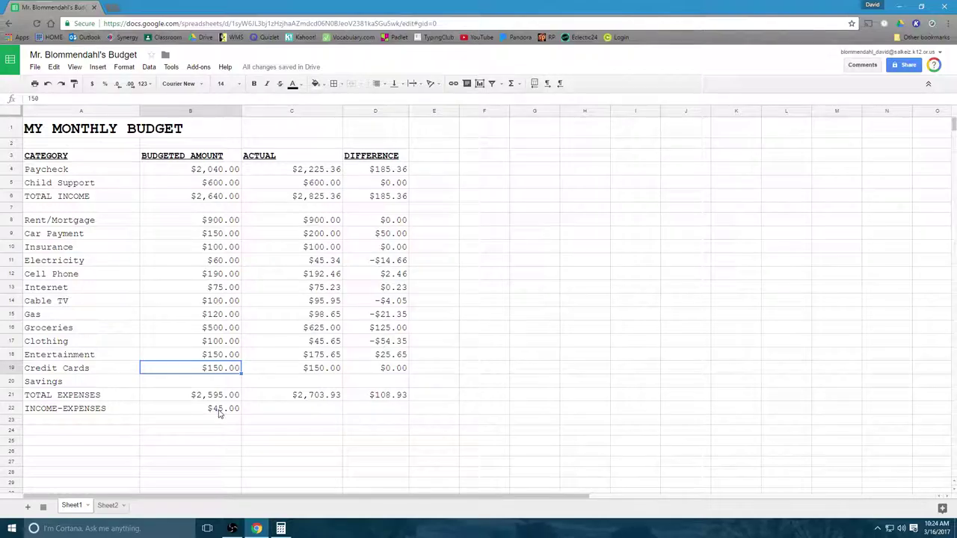
pyautogui.click(224, 385)
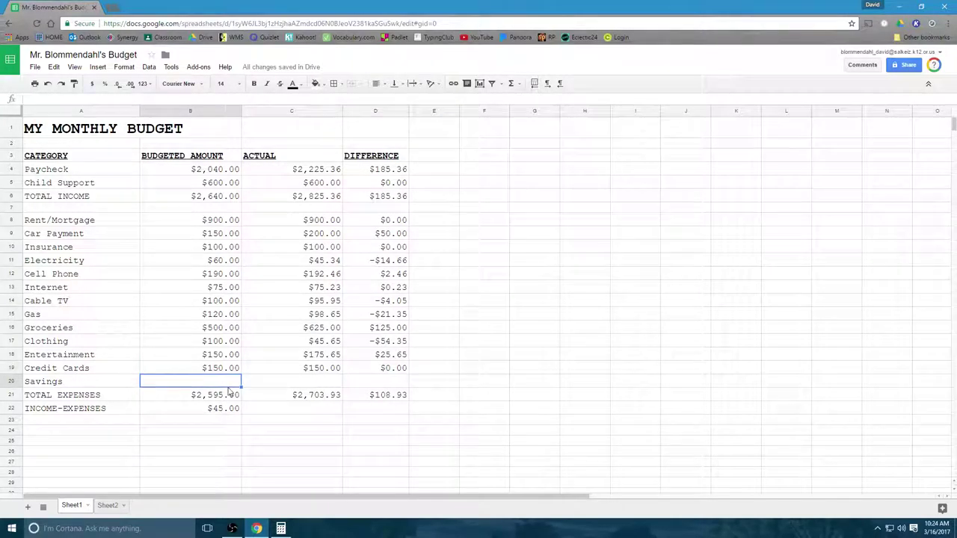
pyautogui.write('45')
# Step: Calculate the actual INCOME-EXPENSES in C22 with the formula =C6-C21
pyautogui.click(294, 413)
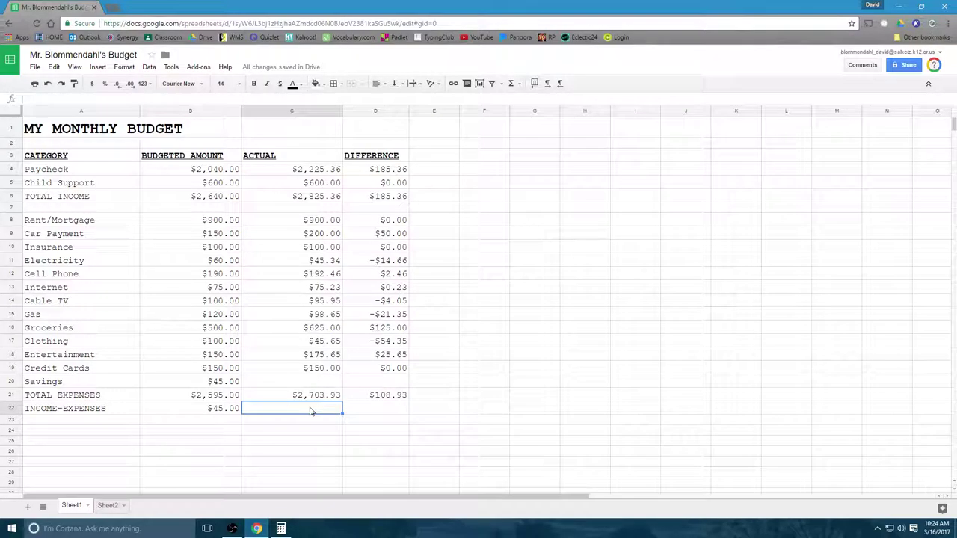
pyautogui.write('=')
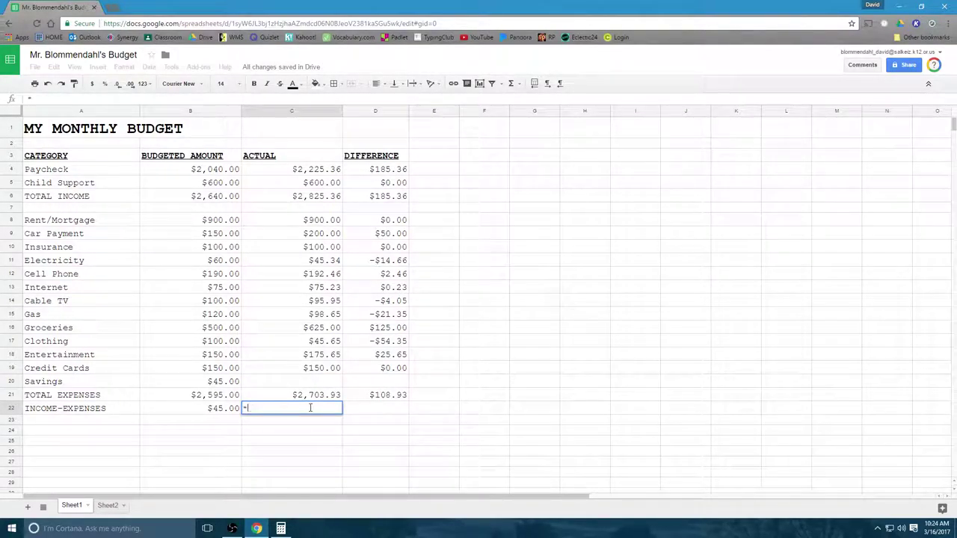
pyautogui.write('C6-C21')
pyautogui.press('Return')
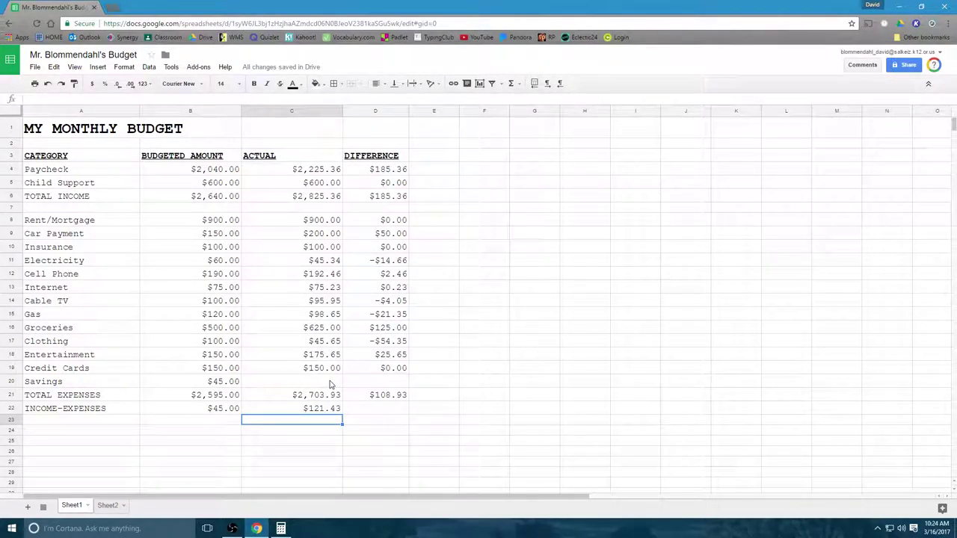
# Step: Enter 121.43 as the actual Savings amount in C20
pyautogui.click(331, 384)
pyautogui.write('121.')
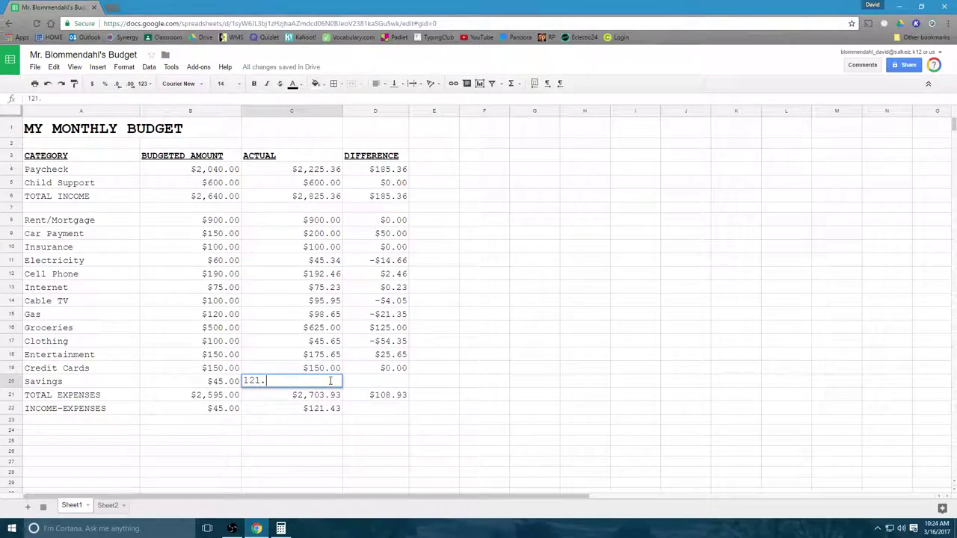
pyautogui.write('43')
pyautogui.click(355, 412)
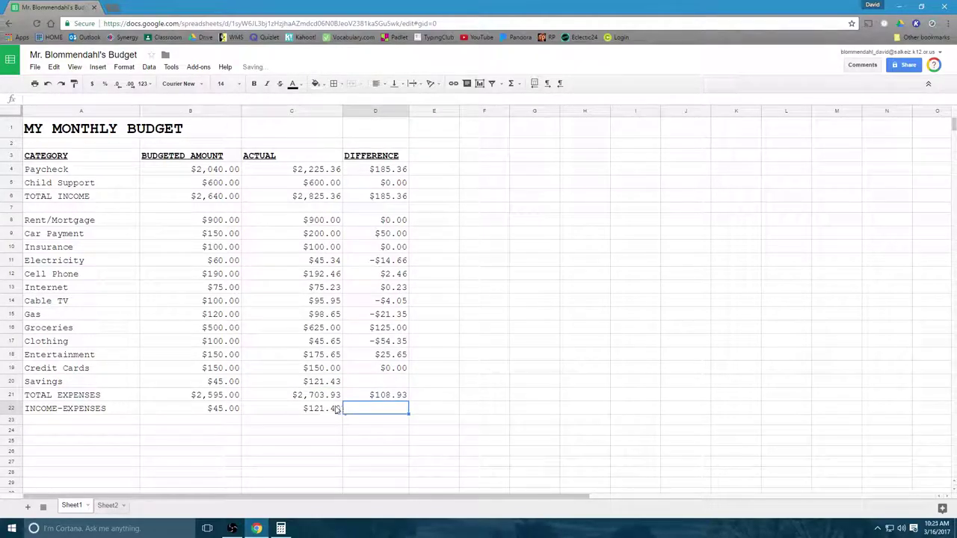
# Step: Extend the budgeted TOTAL EXPENSES formula in B21 to sum B8:B20, including Savings
pyautogui.click(322, 397)
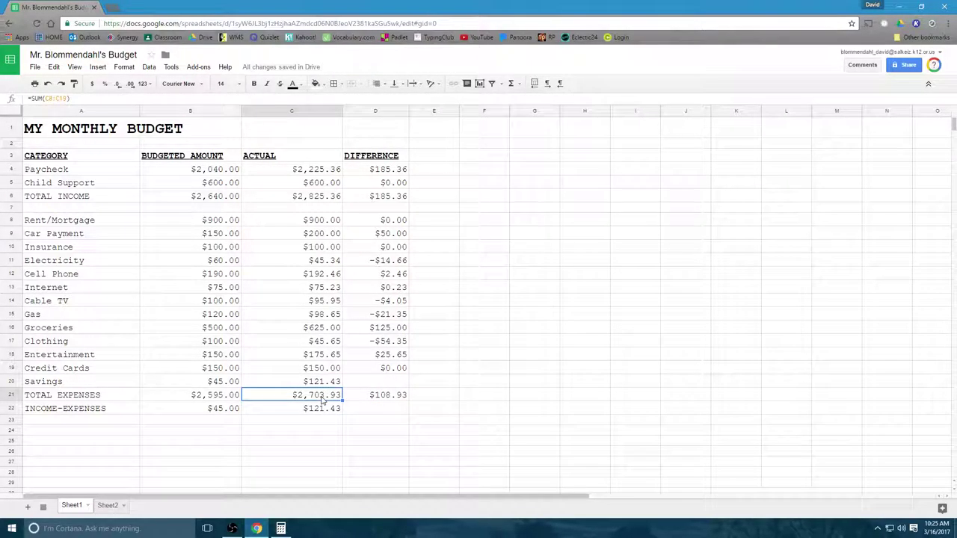
pyautogui.click(319, 410)
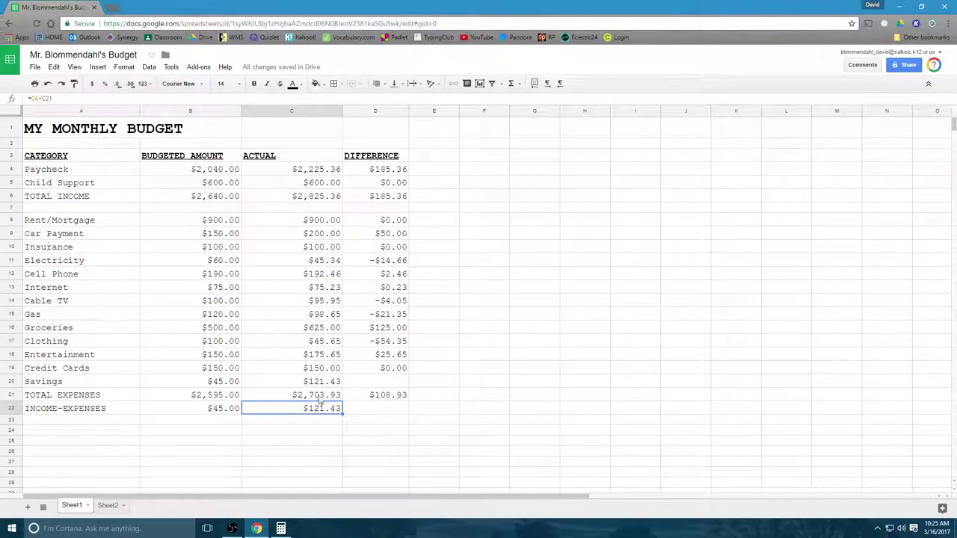
pyautogui.click(320, 384)
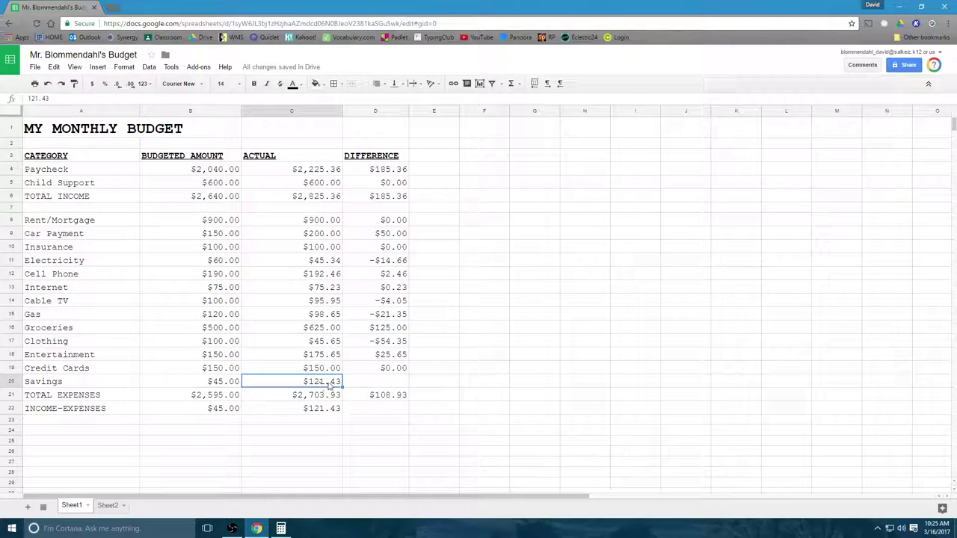
pyautogui.click(203, 383)
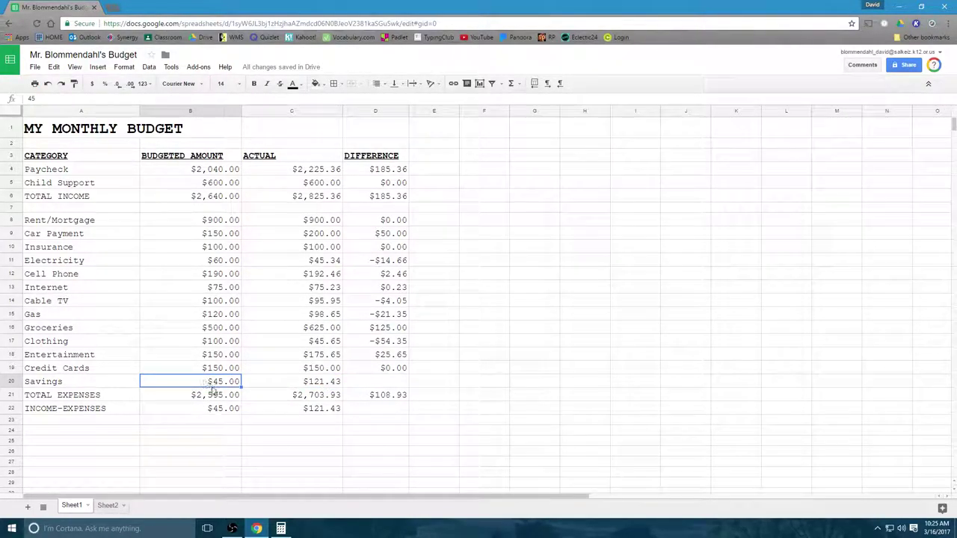
pyautogui.click(213, 399)
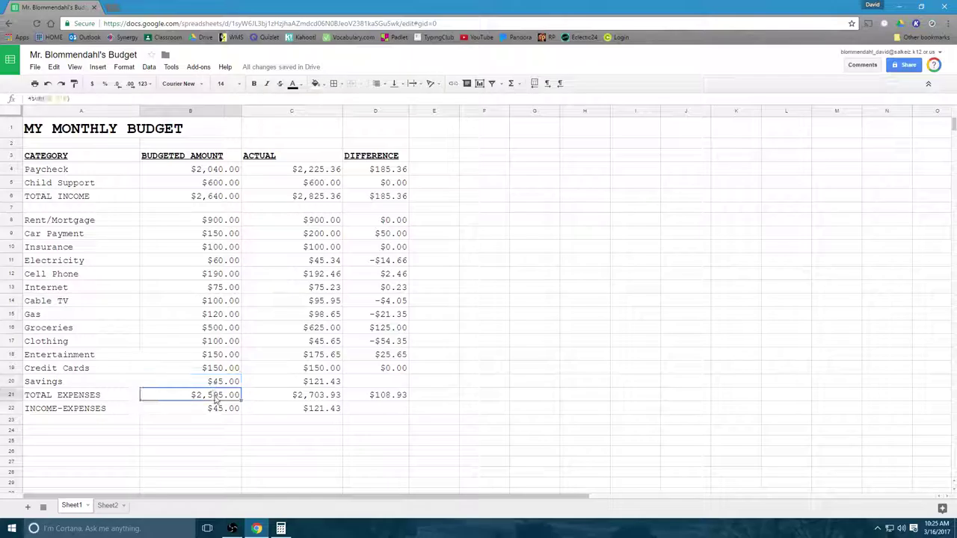
pyautogui.click(65, 98)
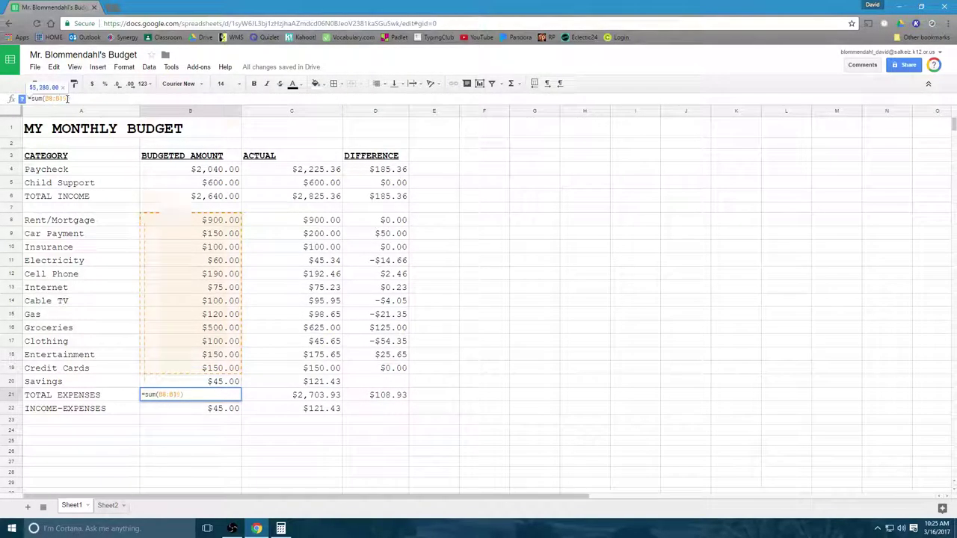
pyautogui.press('BackSpace')
pyautogui.press('BackSpace')
pyautogui.write('20')
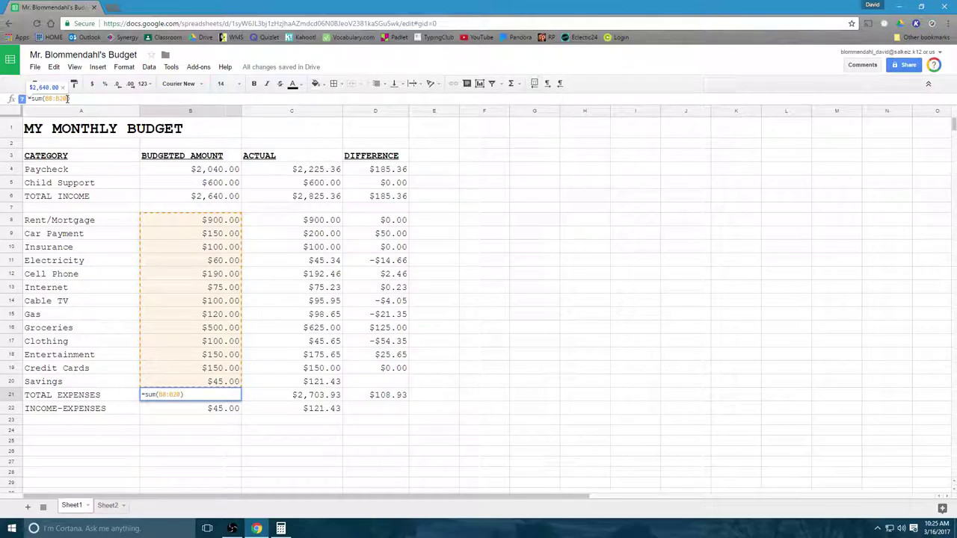
pyautogui.press('Return')
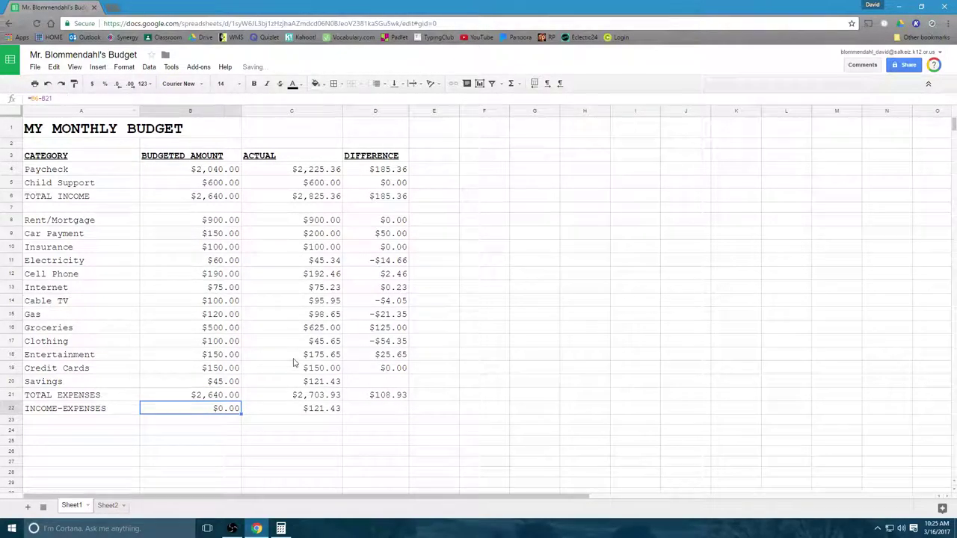
# Step: Extend the actual TOTAL EXPENSES formula in C21 to sum C8:C20, including Savings
pyautogui.click(319, 394)
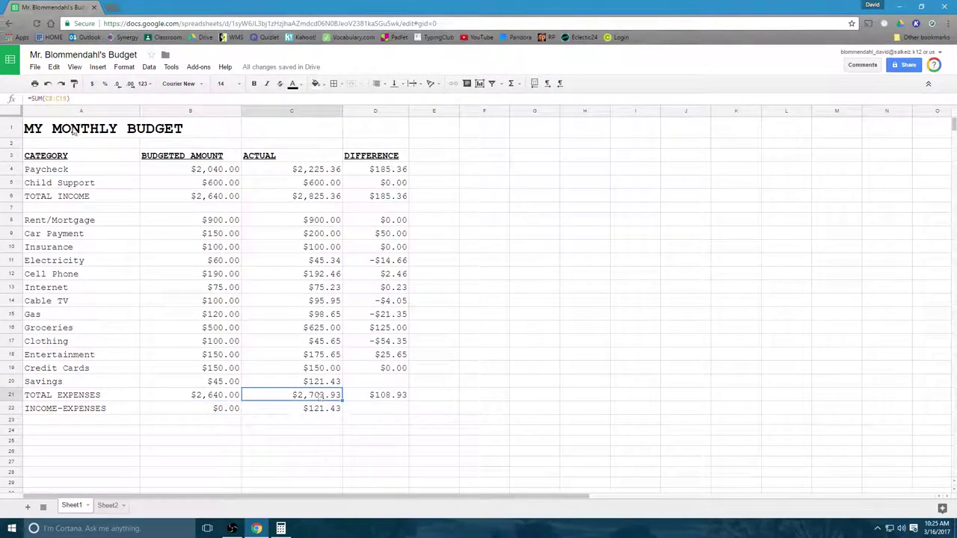
pyautogui.click(67, 98)
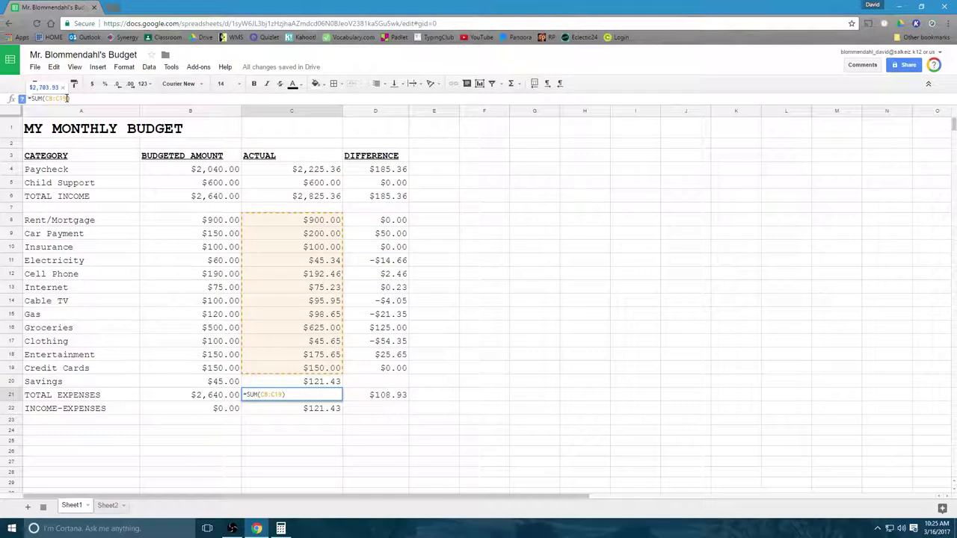
pyautogui.press('BackSpace')
pyautogui.press('BackSpace')
pyautogui.write('20')
pyautogui.press('Return')
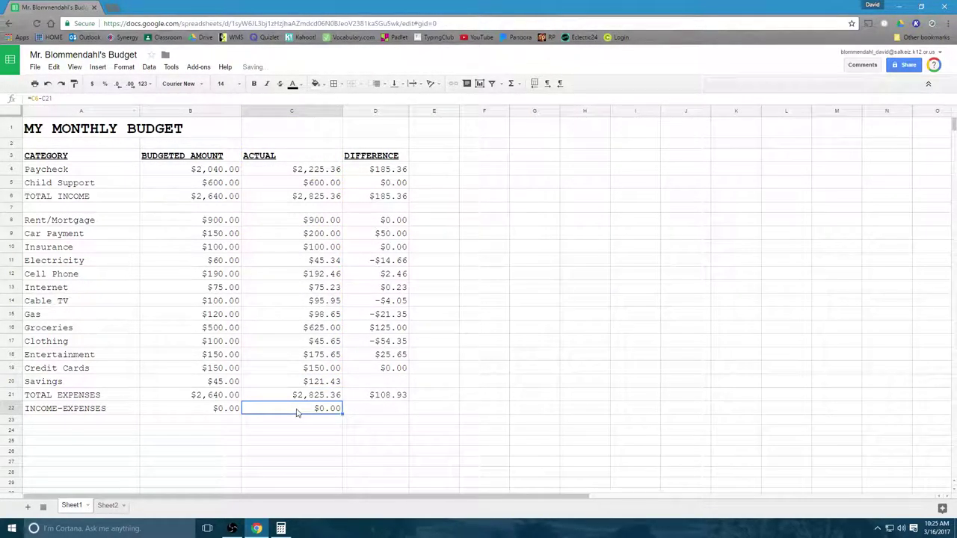
# Step: Make the entire TOTAL EXPENSES and INCOME-EXPENSES rows, 21 and 22, bold
pyautogui.click(9, 395)
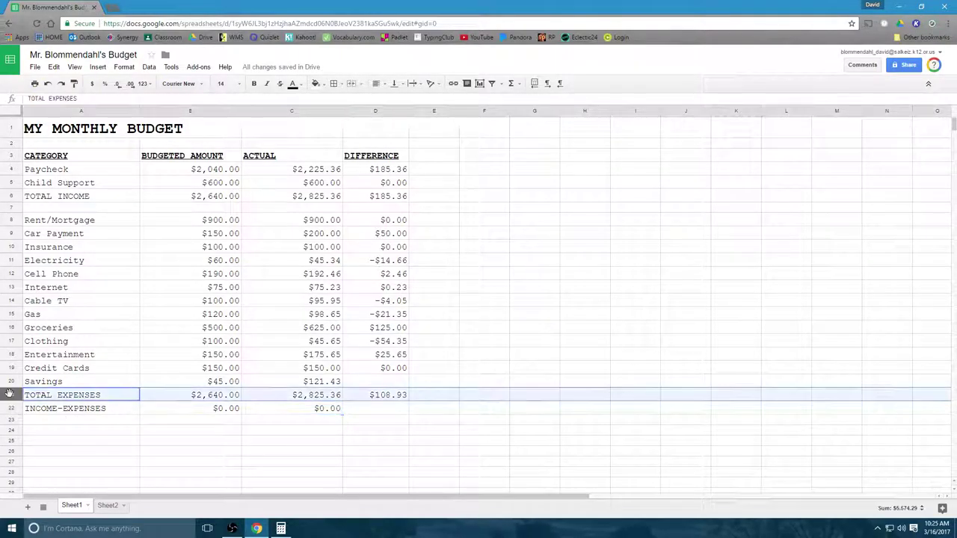
pyautogui.click(255, 83)
pyautogui.click(10, 408)
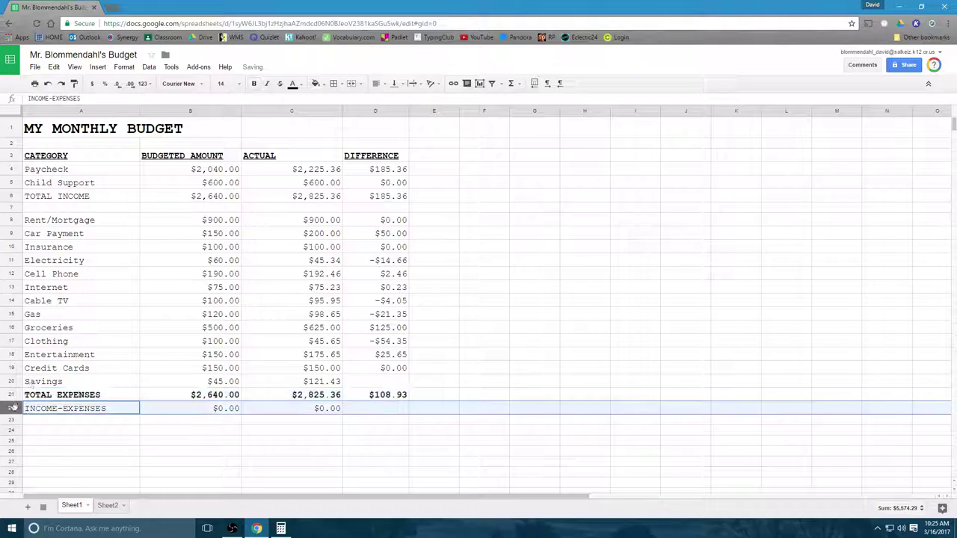
pyautogui.click(254, 83)
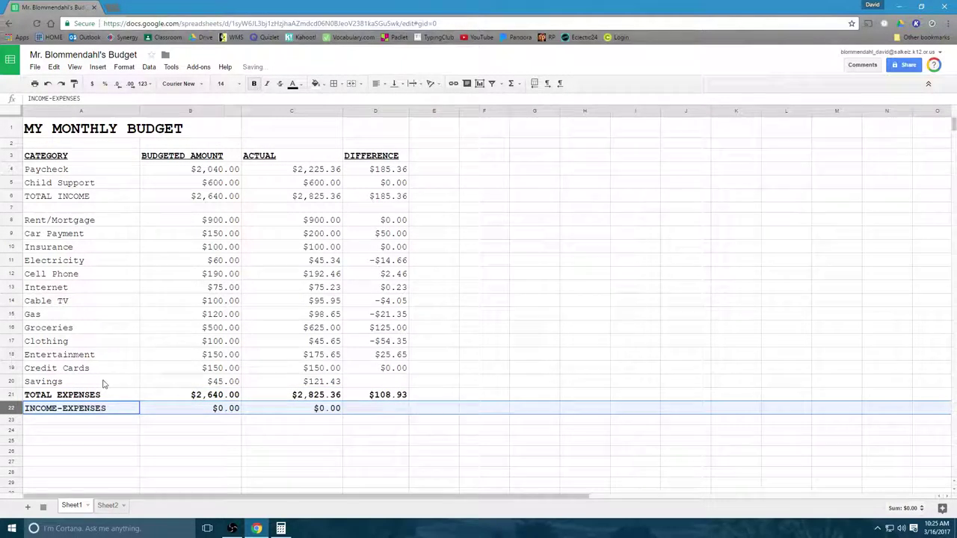
# Step: Fill the entire TOTAL EXPENSES row 21 with red and make its text white
pyautogui.click(9, 395)
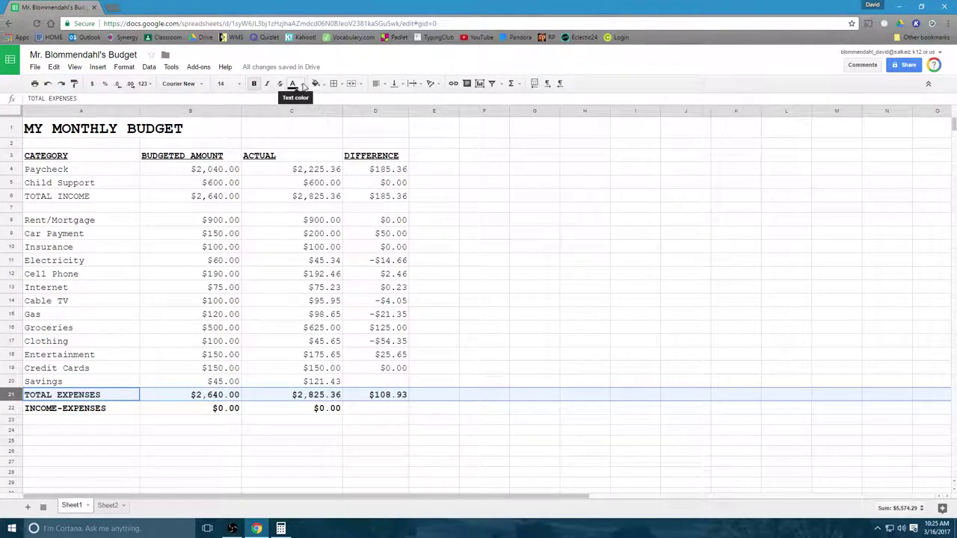
pyautogui.click(316, 84)
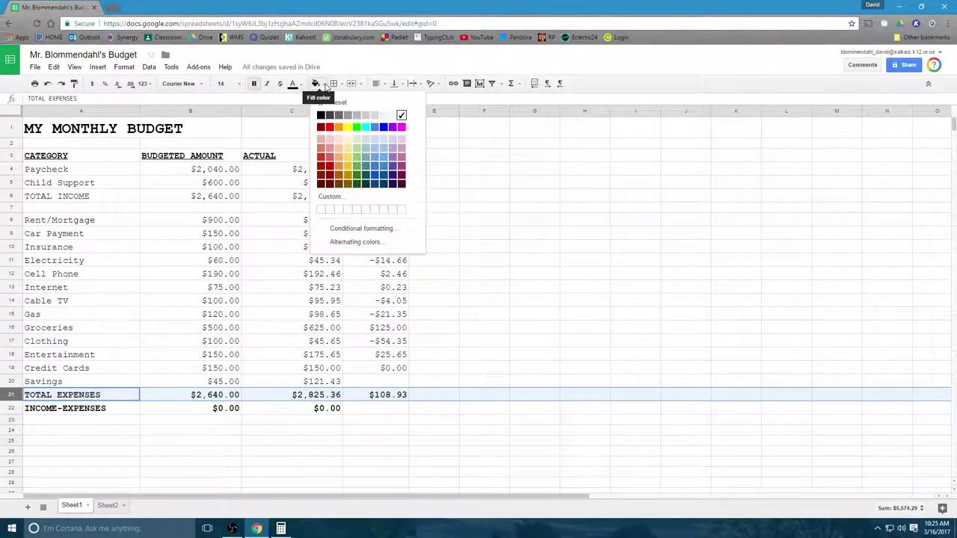
pyautogui.click(329, 127)
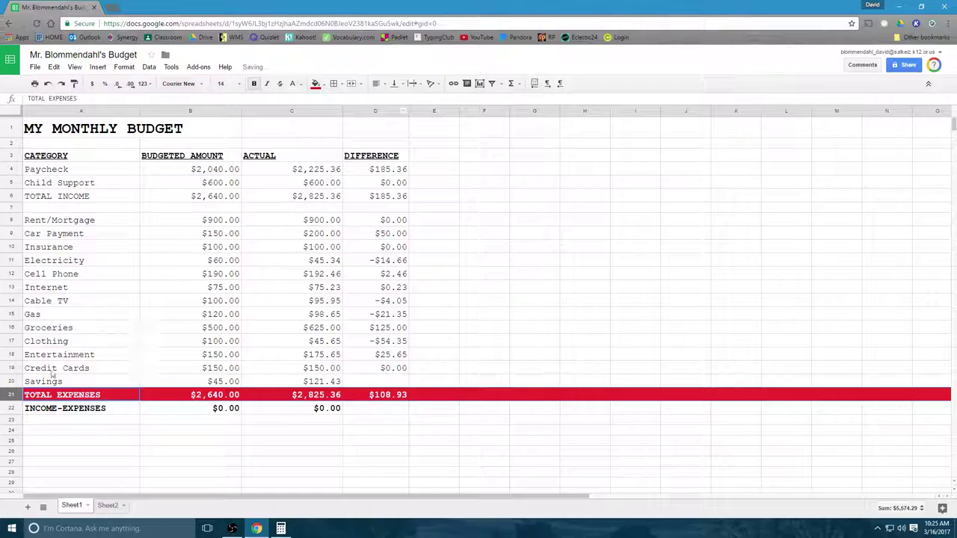
# Step: Give the entire INCOME-EXPENSES row 22 white text on a dark blue fill
pyautogui.click(11, 408)
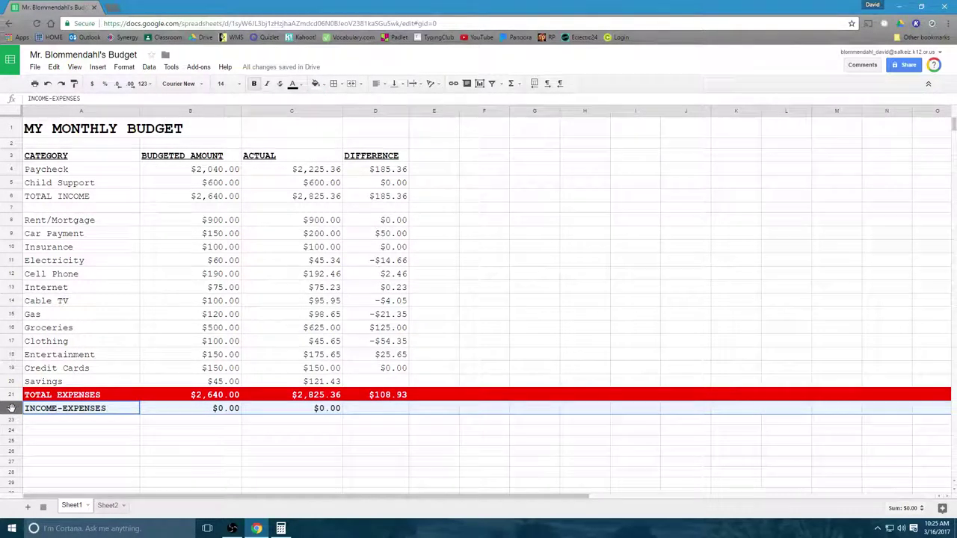
pyautogui.click(302, 88)
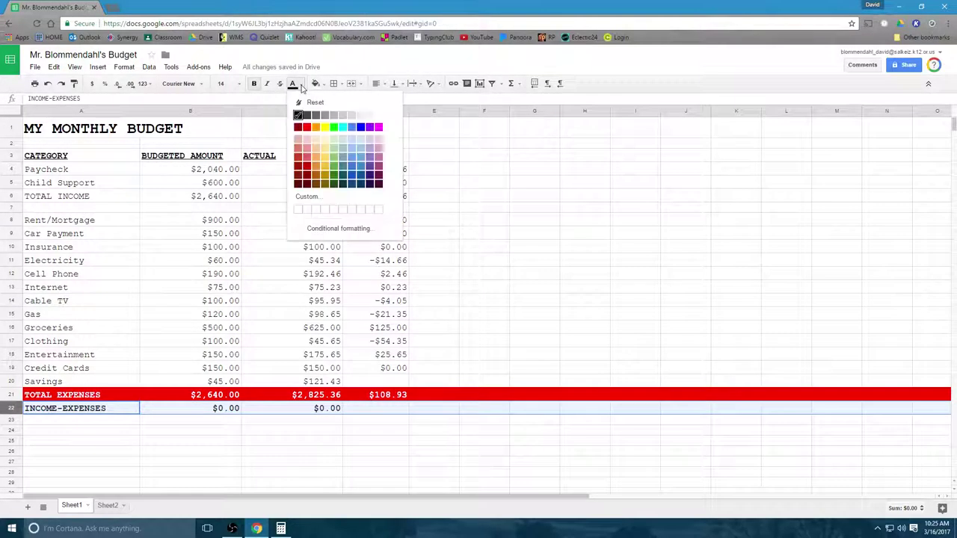
pyautogui.click(379, 116)
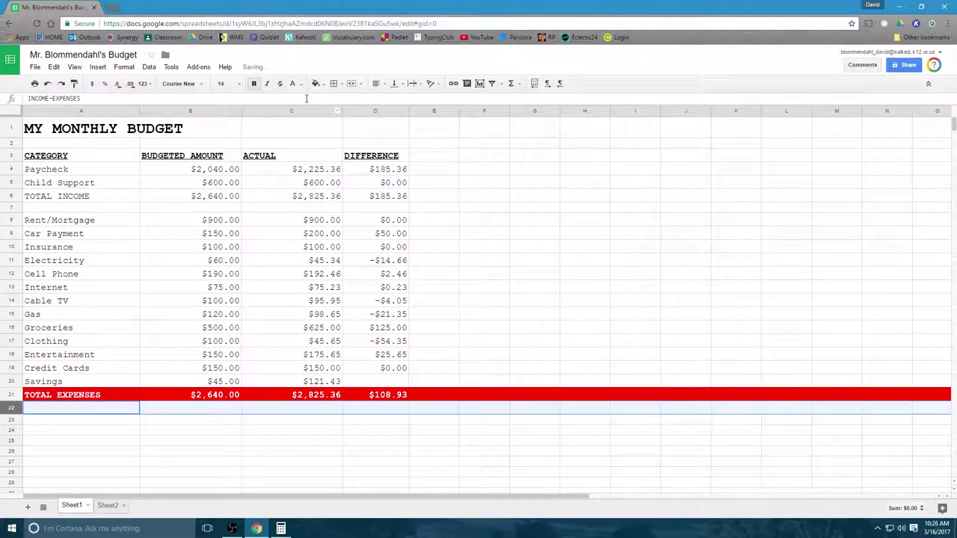
pyautogui.click(323, 86)
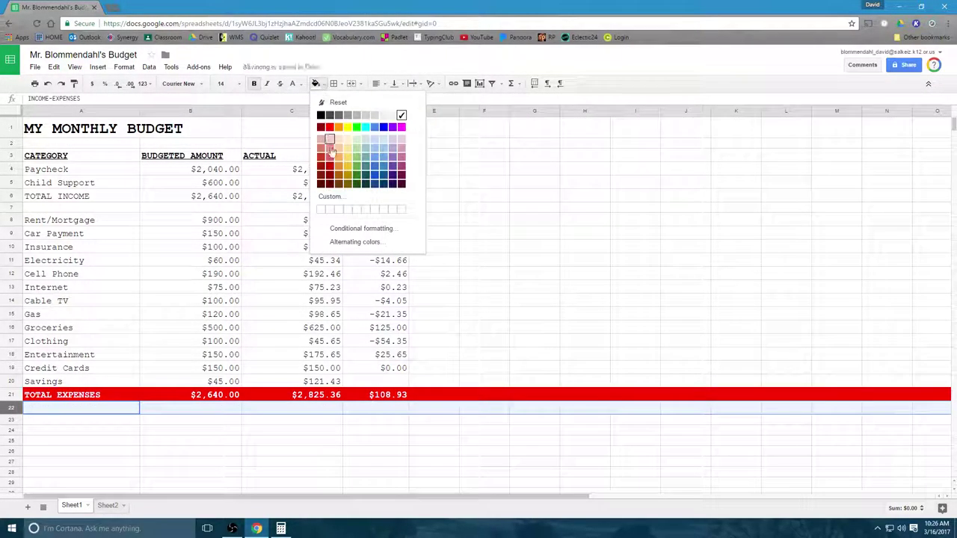
pyautogui.click(374, 185)
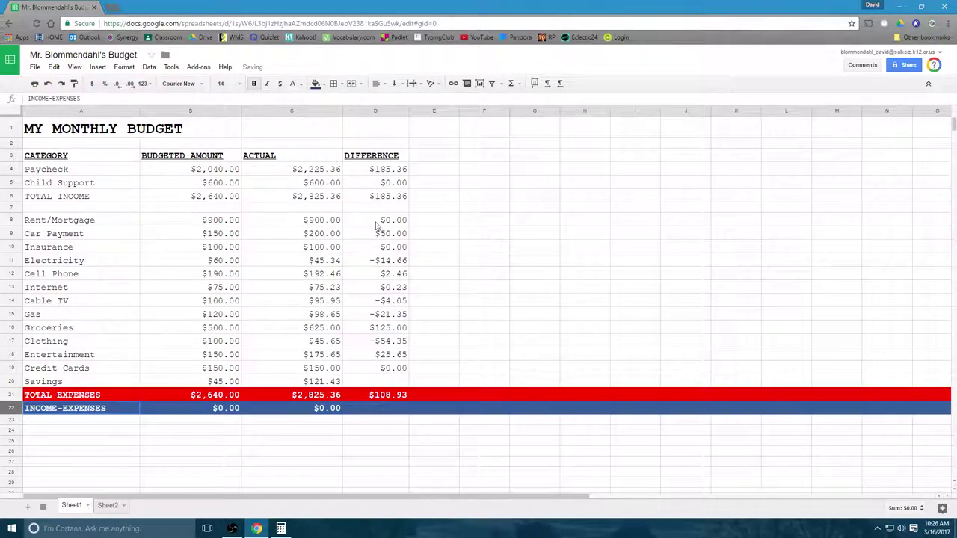
# Step: Fill the entire TOTAL INCOME row 6 with dark green and make its text white
pyautogui.click(16, 195)
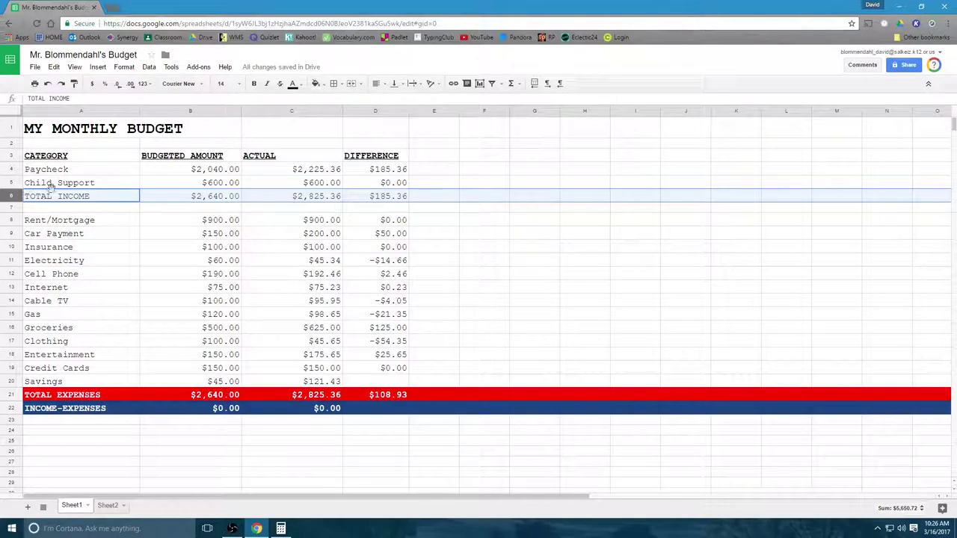
pyautogui.click(317, 84)
pyautogui.click(360, 181)
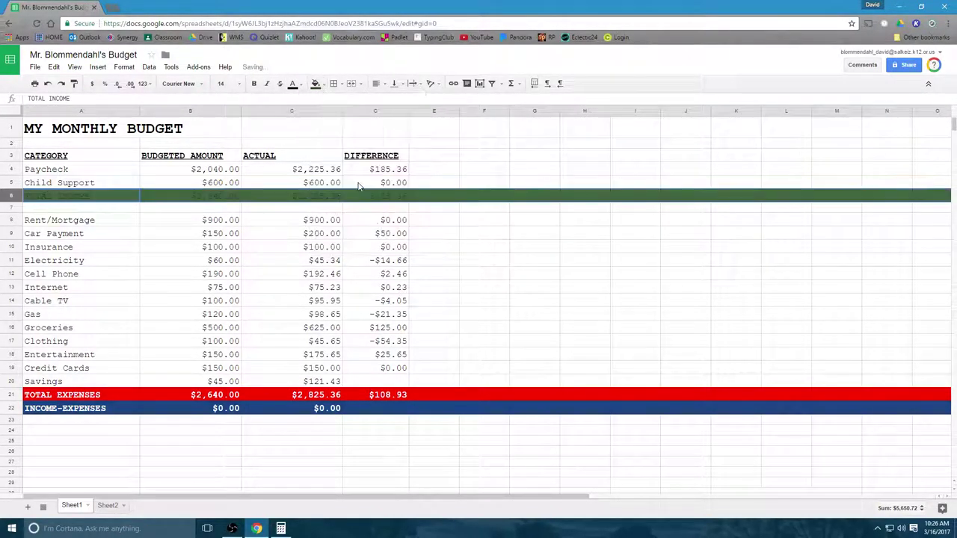
pyautogui.click(304, 88)
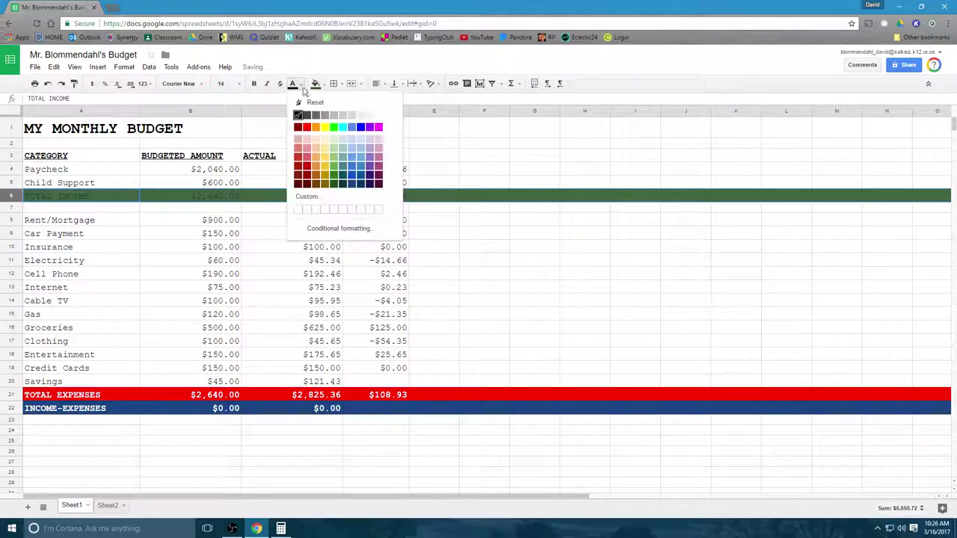
pyautogui.click(378, 115)
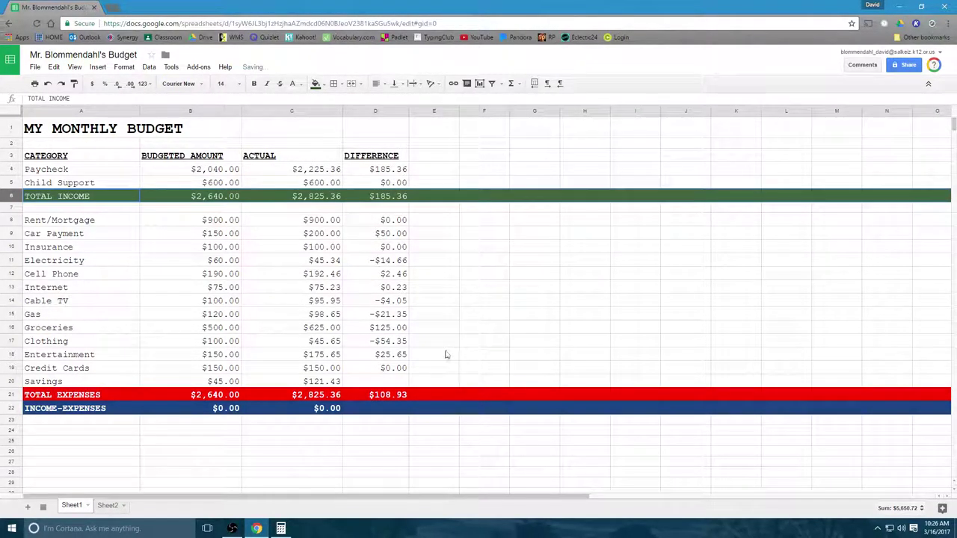
pyautogui.click(493, 431)
# Step: Enter the Savings difference formula =C20-B20 in D20
pyautogui.click(389, 415)
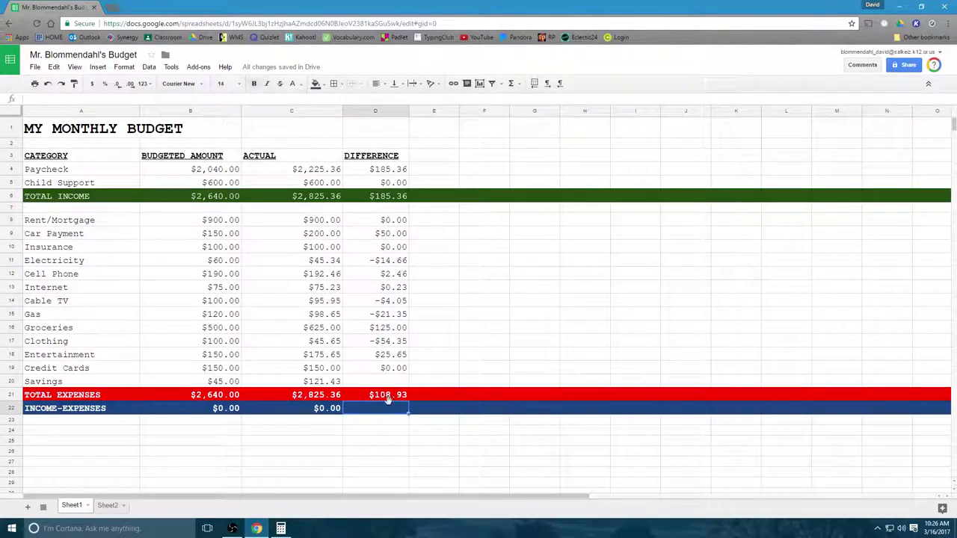
pyautogui.click(389, 382)
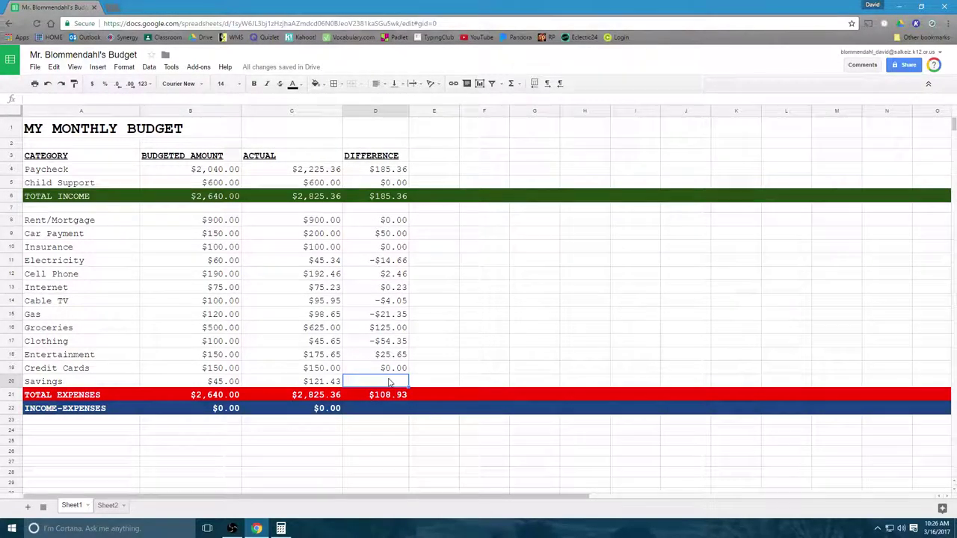
pyautogui.write('=C20')
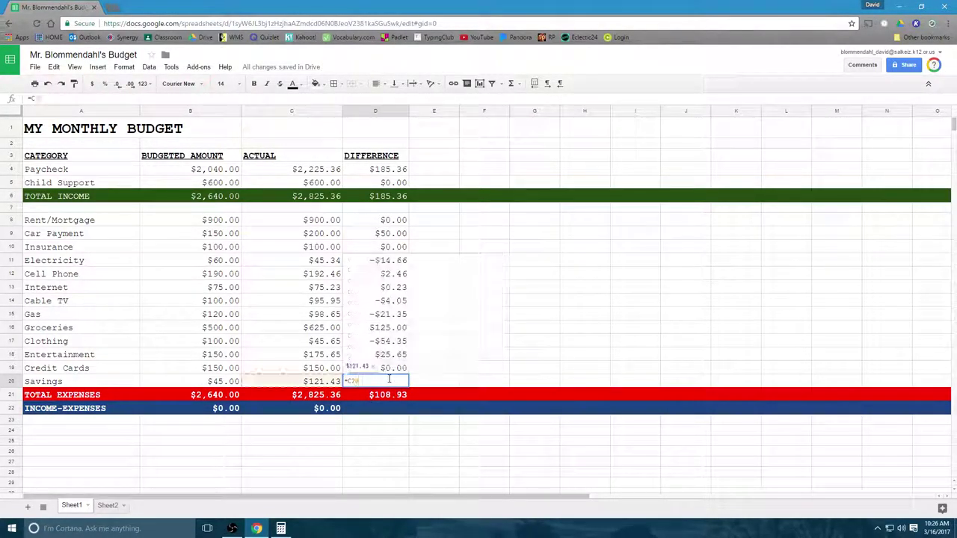
pyautogui.write('-B20')
pyautogui.press('Return')
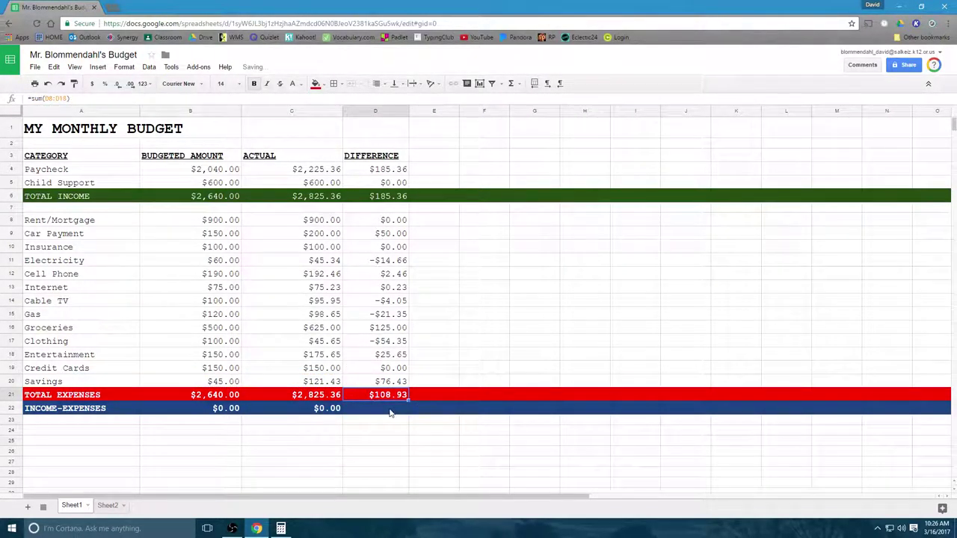
# Step: Enter the formula =D6-D21 in D22 for the INCOME-EXPENSES difference
pyautogui.click(390, 412)
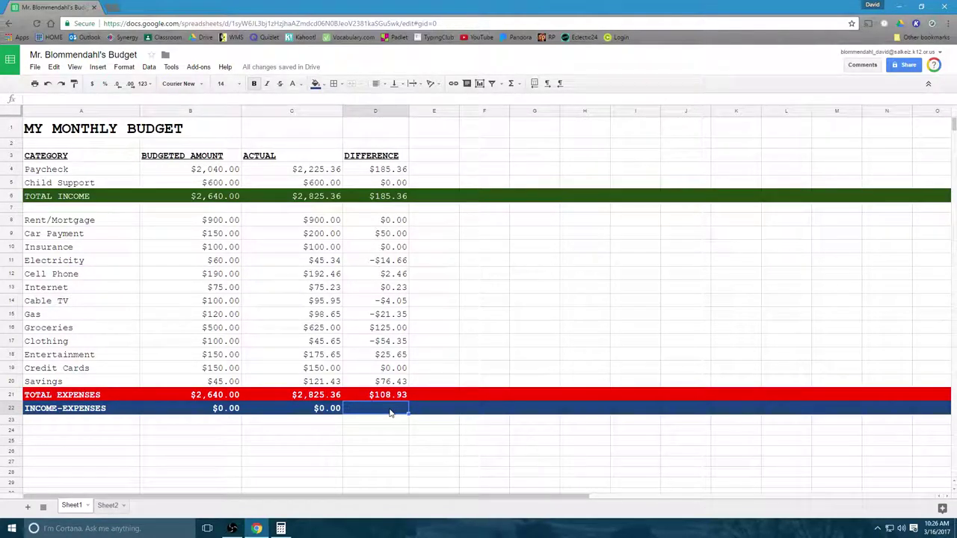
pyautogui.write('=')
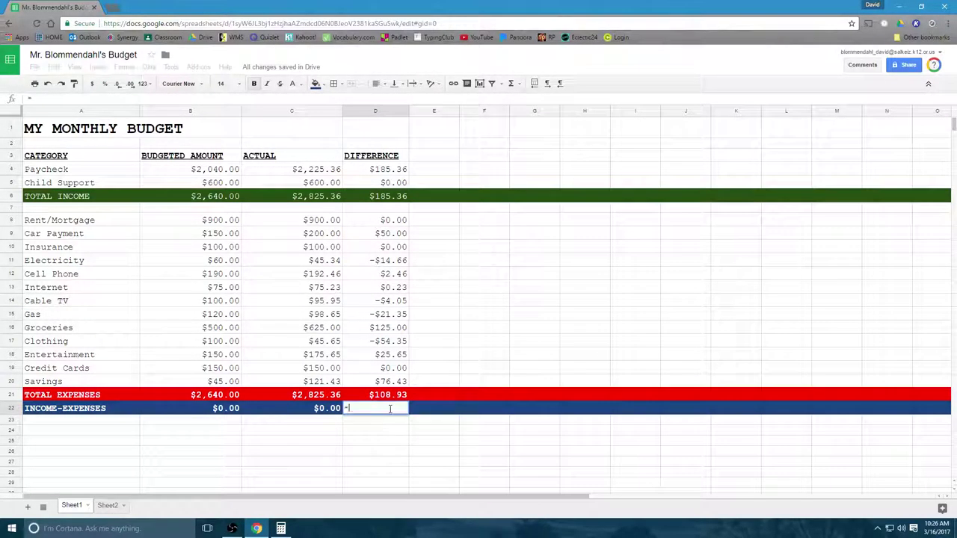
pyautogui.write('D6-D21')
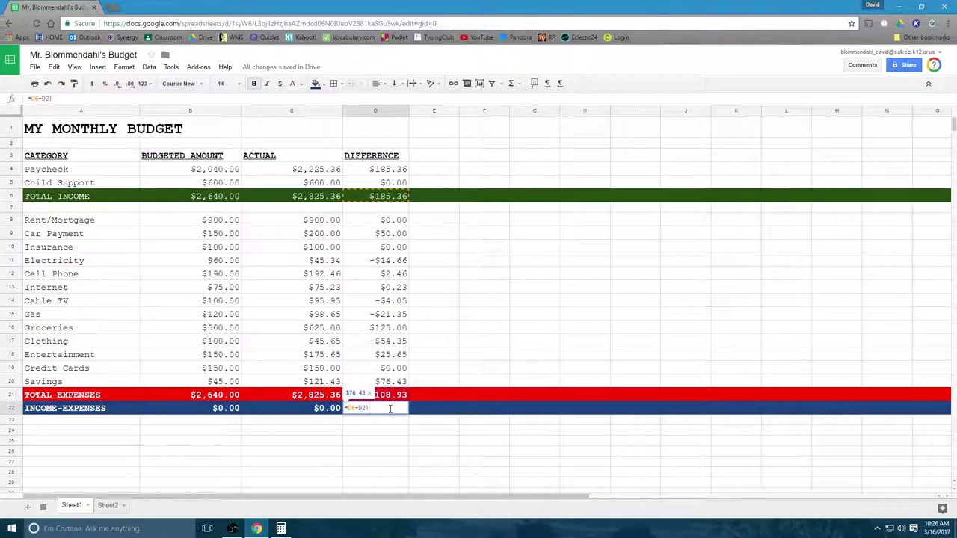
pyautogui.press('Return')
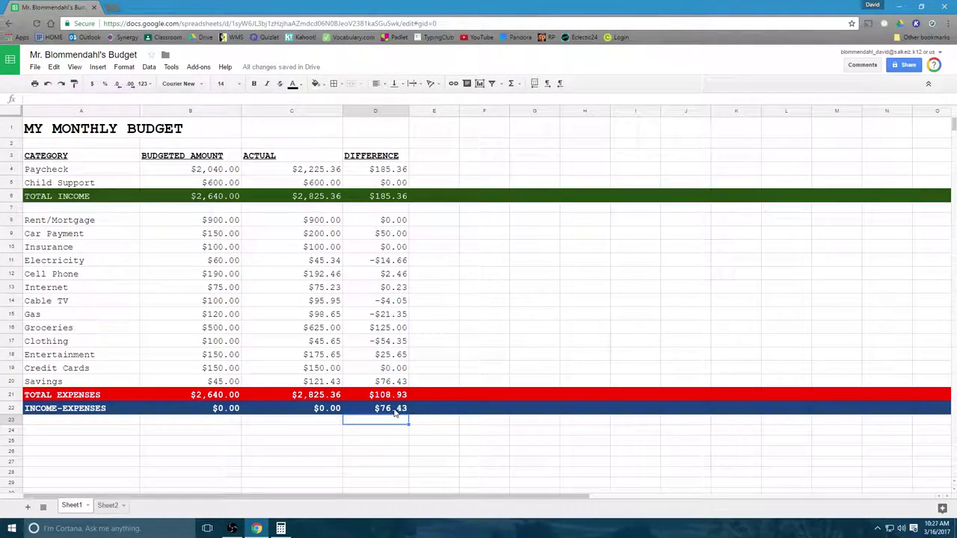
# Step: Check the TOTAL EXPENSES difference formula in D21 and the INCOME-EXPENSES formulas in B22 and C22
pyautogui.click(395, 396)
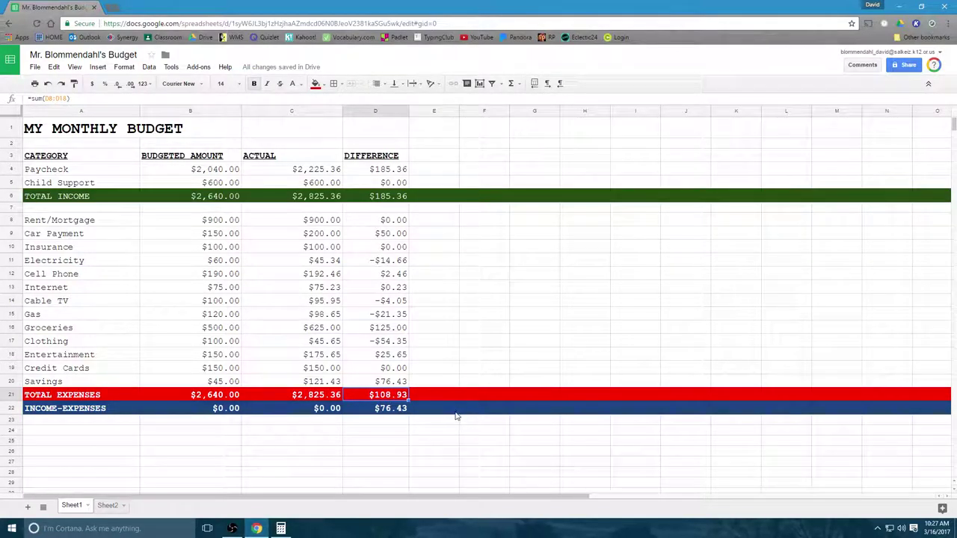
pyautogui.click(221, 410)
pyautogui.click(292, 409)
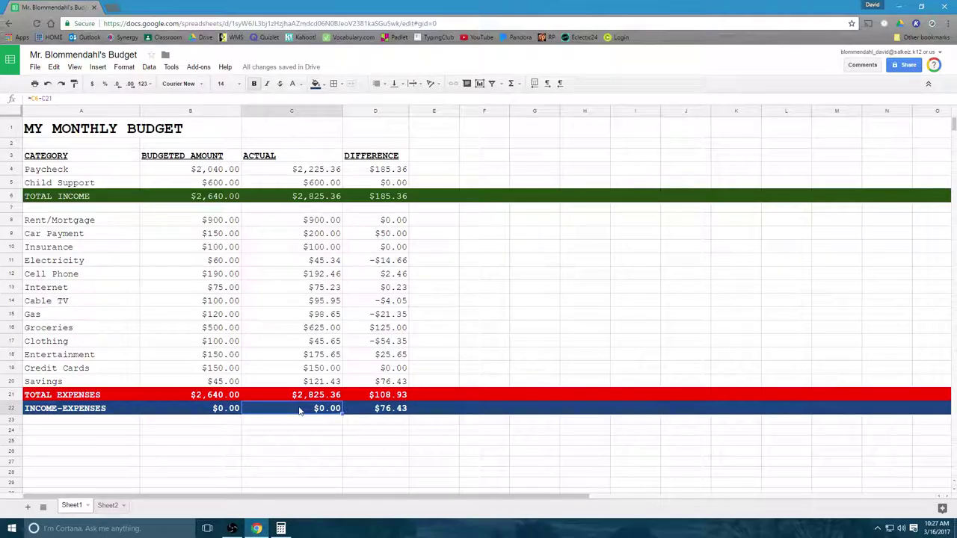
pyautogui.click(229, 416)
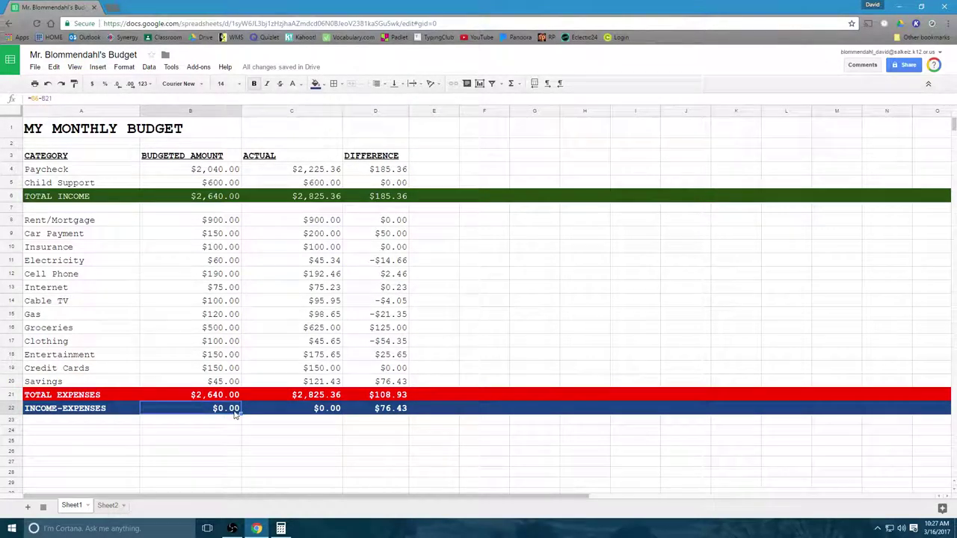
pyautogui.click(290, 415)
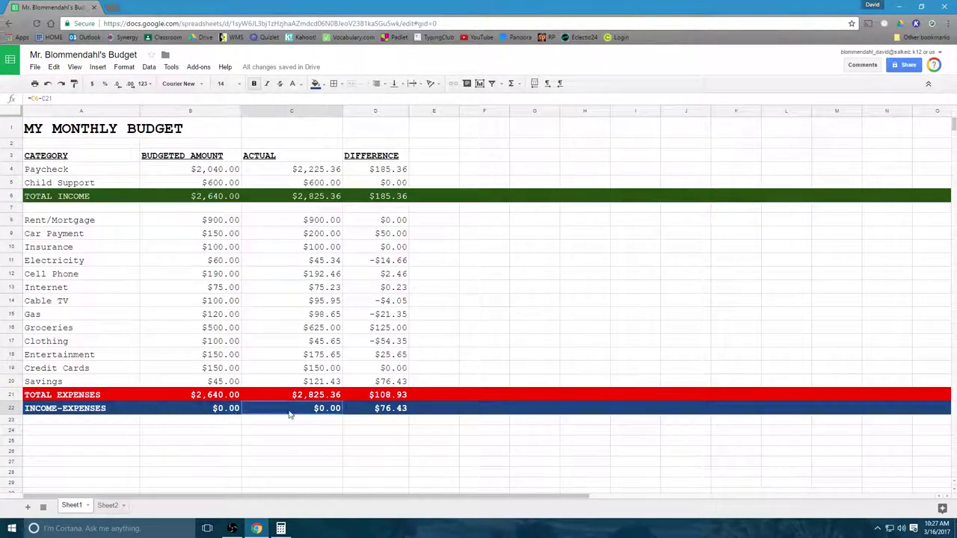
pyautogui.click(226, 369)
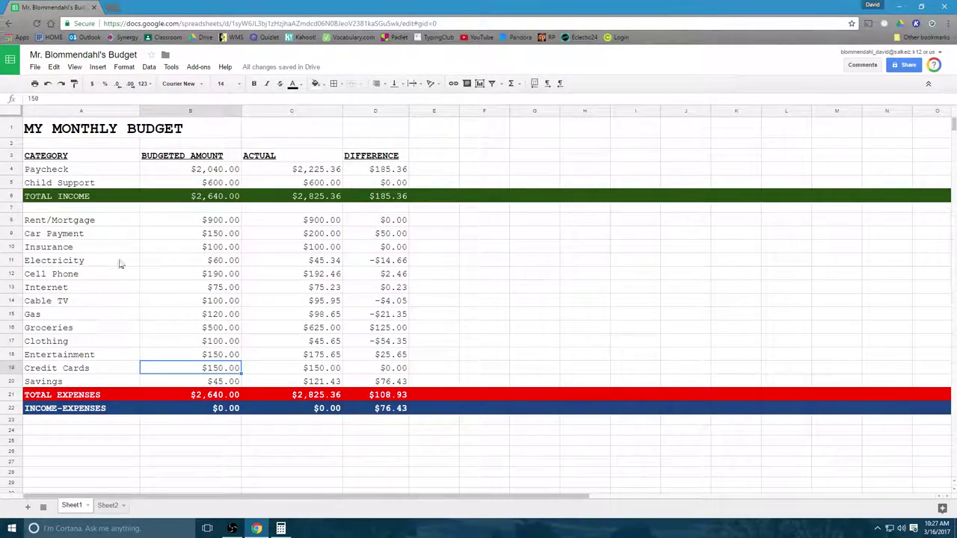
# Step: Make the entire TOTAL INCOME row 6 bold
pyautogui.click(9, 196)
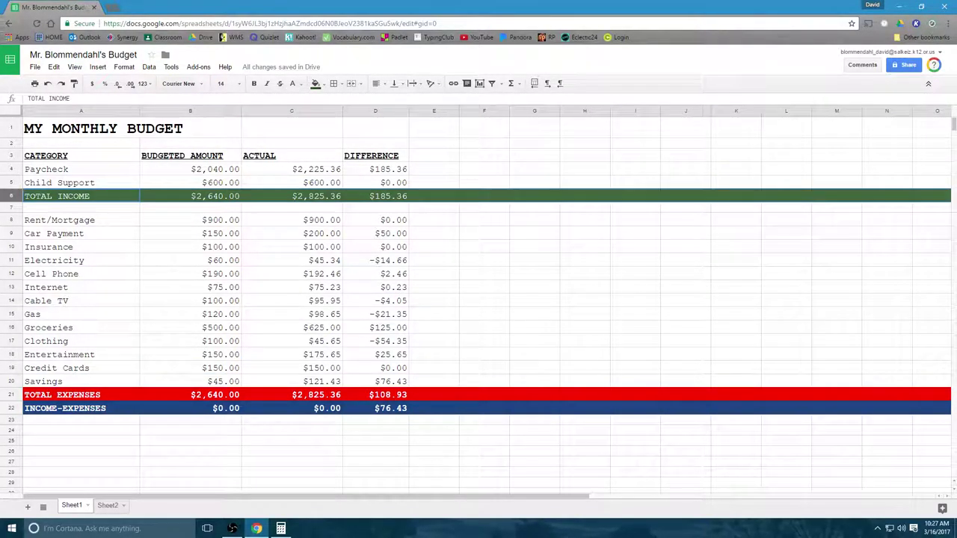
pyautogui.click(253, 85)
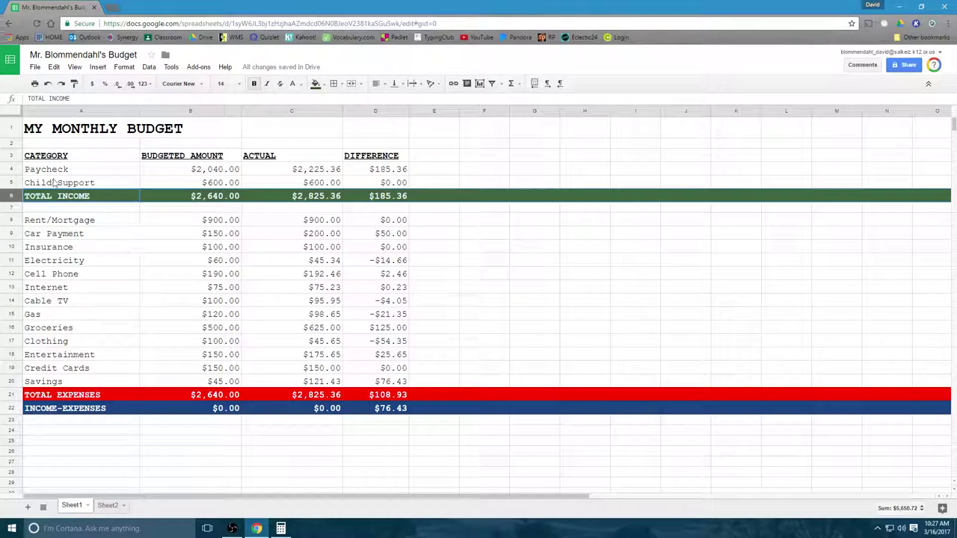
# Step: Give the entire column-heading row 3 a black fill with light green text
pyautogui.click(11, 156)
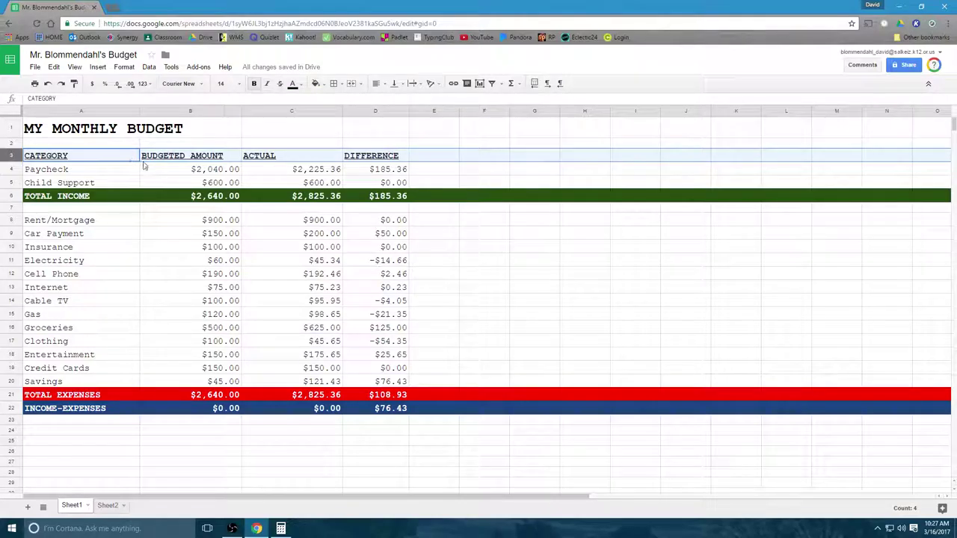
pyautogui.click(320, 85)
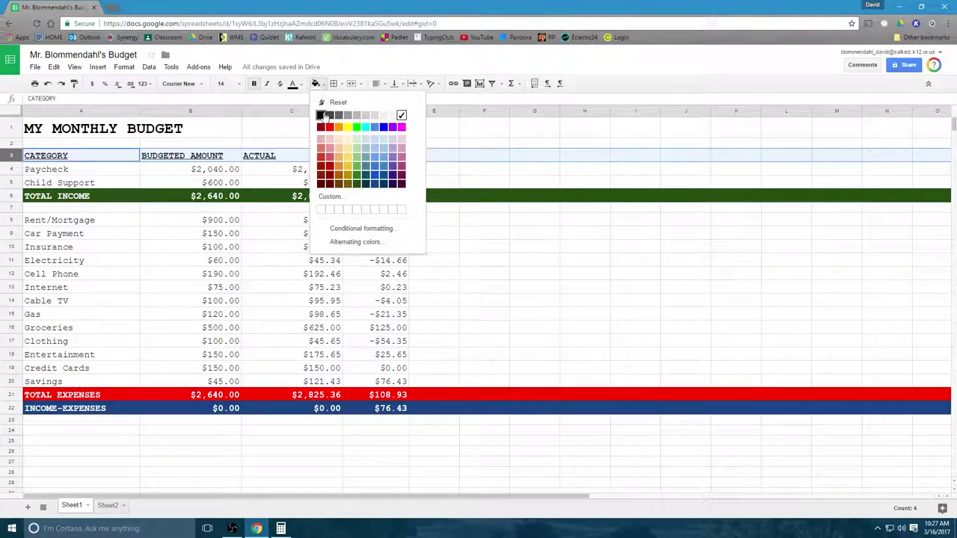
pyautogui.click(321, 115)
pyautogui.click(294, 84)
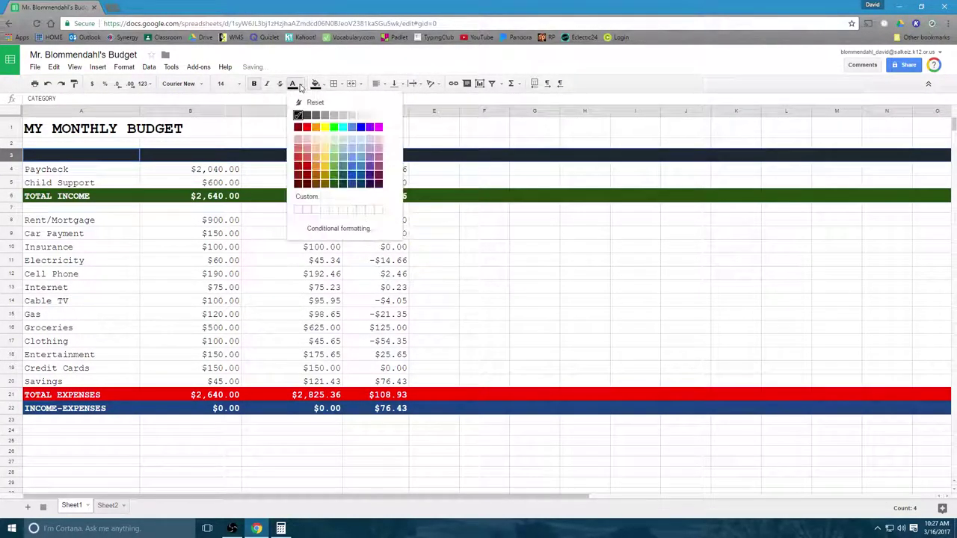
pyautogui.click(334, 150)
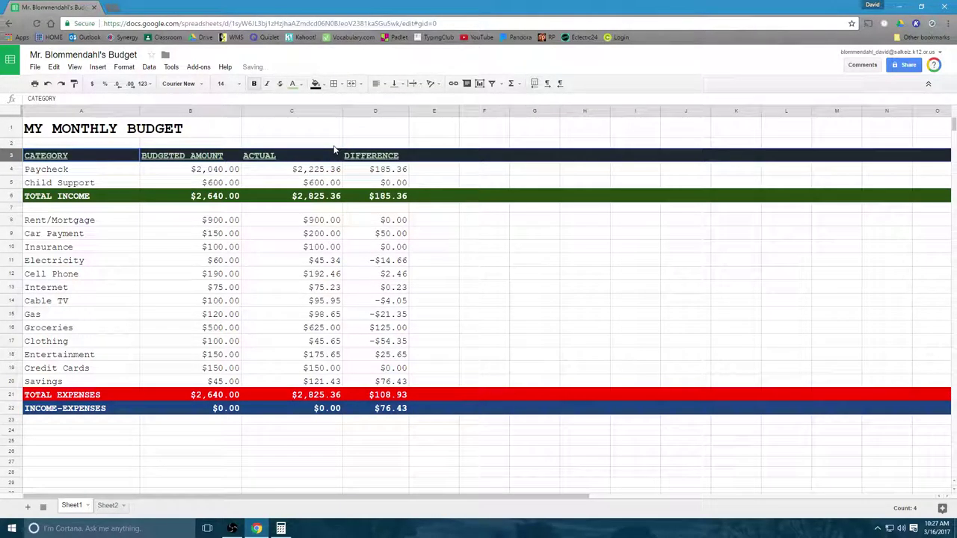
pyautogui.click(474, 449)
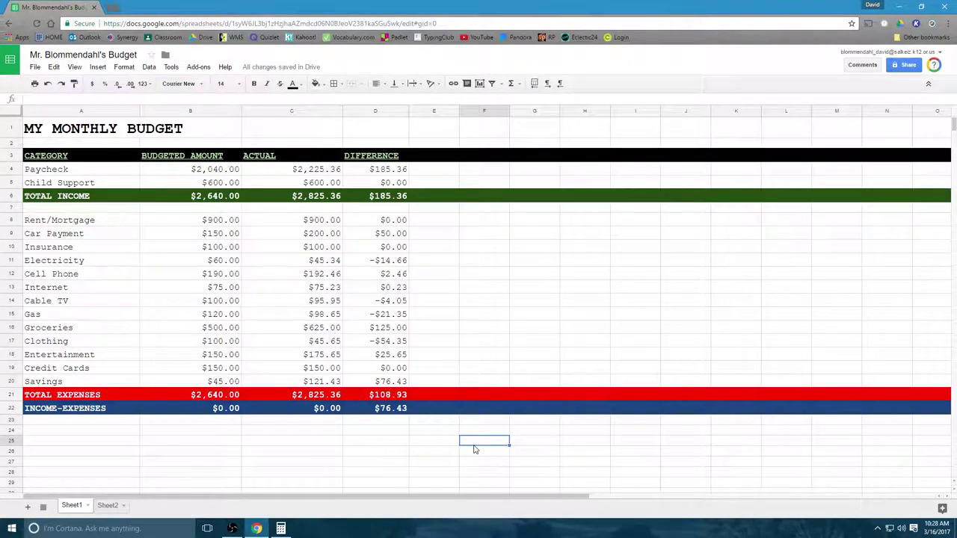
# Step: Center the column headings in row 3 horizontally
pyautogui.click(9, 156)
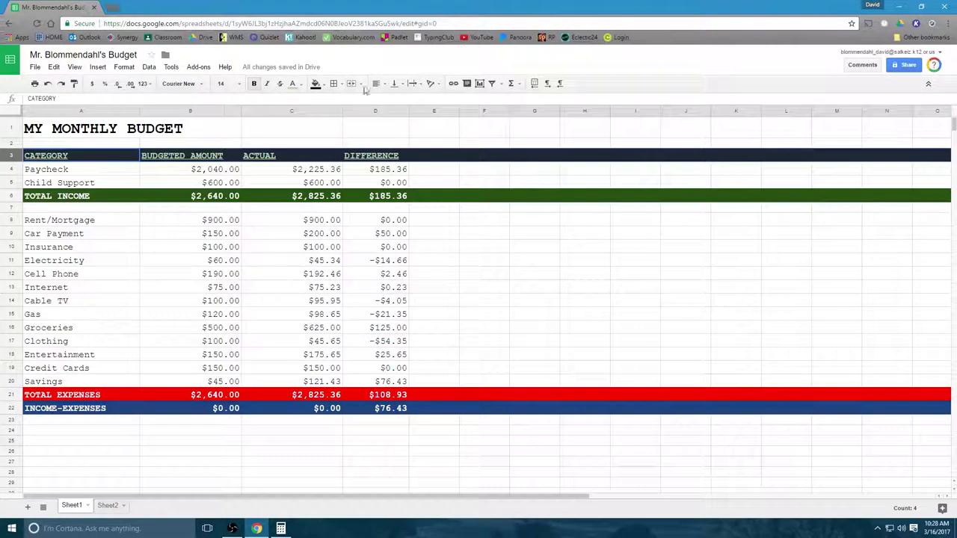
pyautogui.click(124, 68)
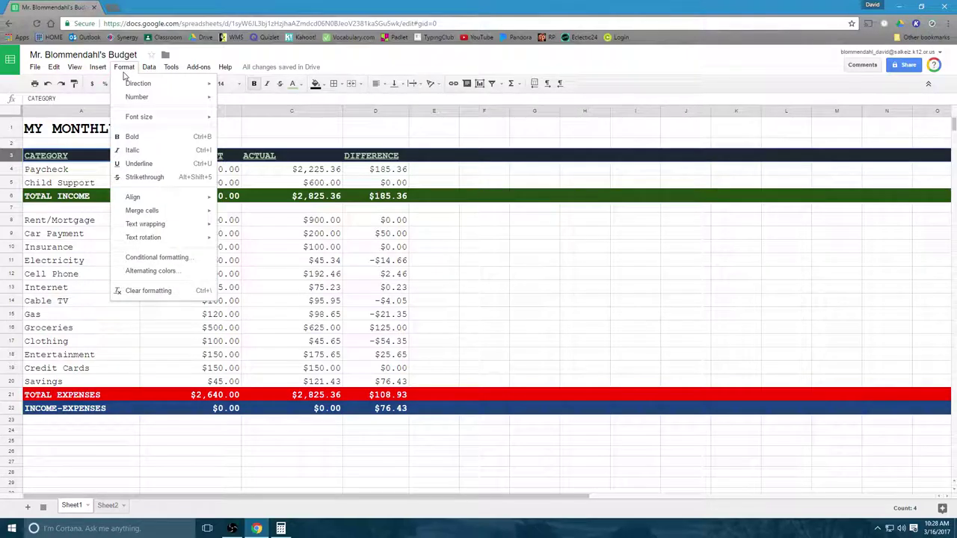
pyautogui.click(125, 69)
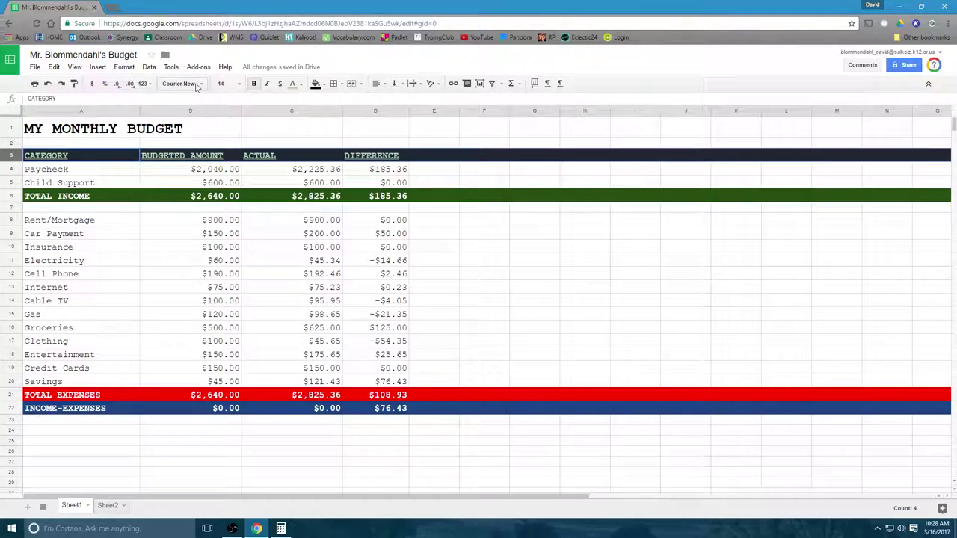
pyautogui.click(378, 83)
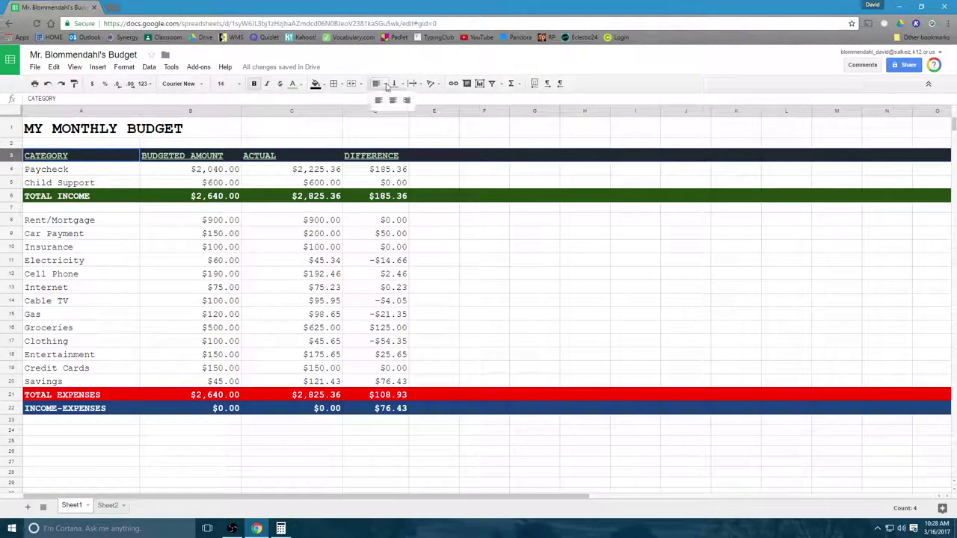
pyautogui.click(392, 100)
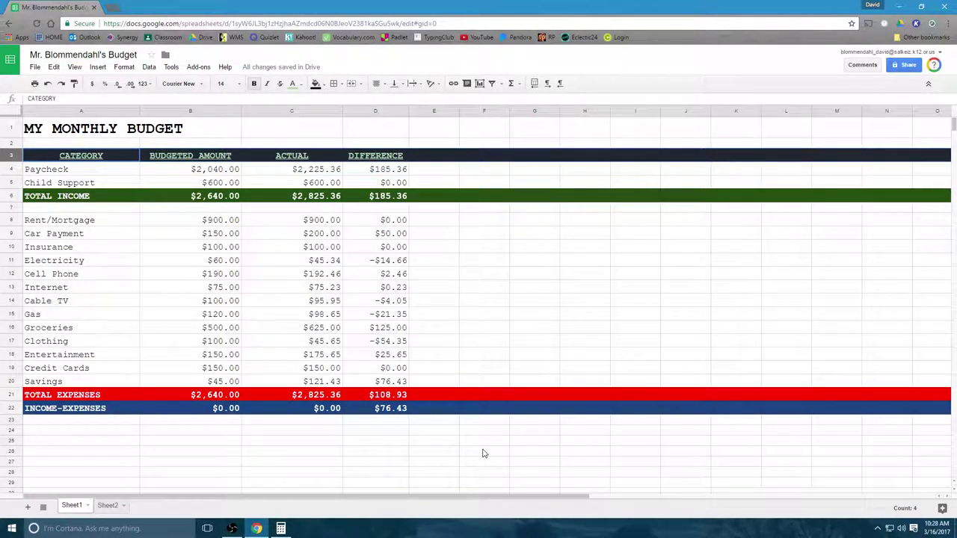
# Step: Minimize the browser window and close the Calculator
pyautogui.click(898, 10)
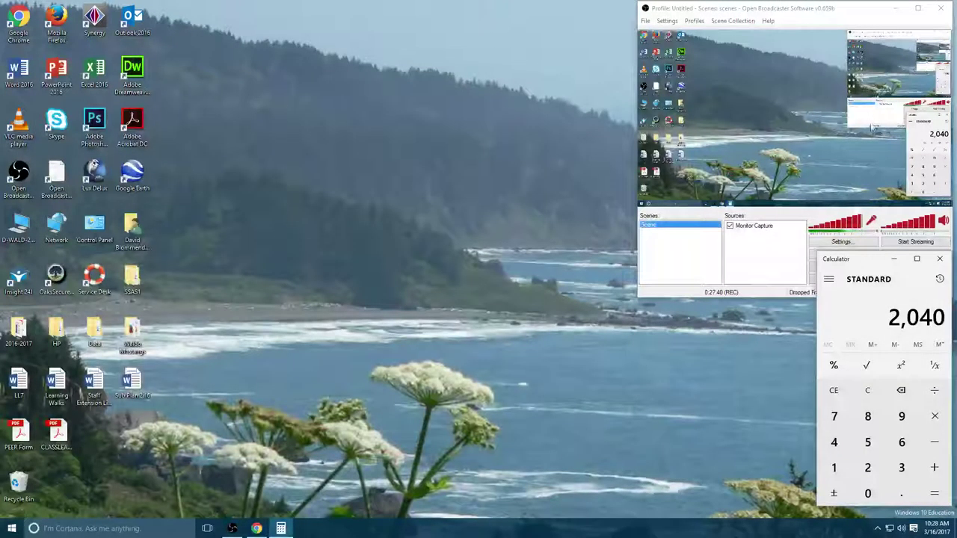
pyautogui.click(940, 258)
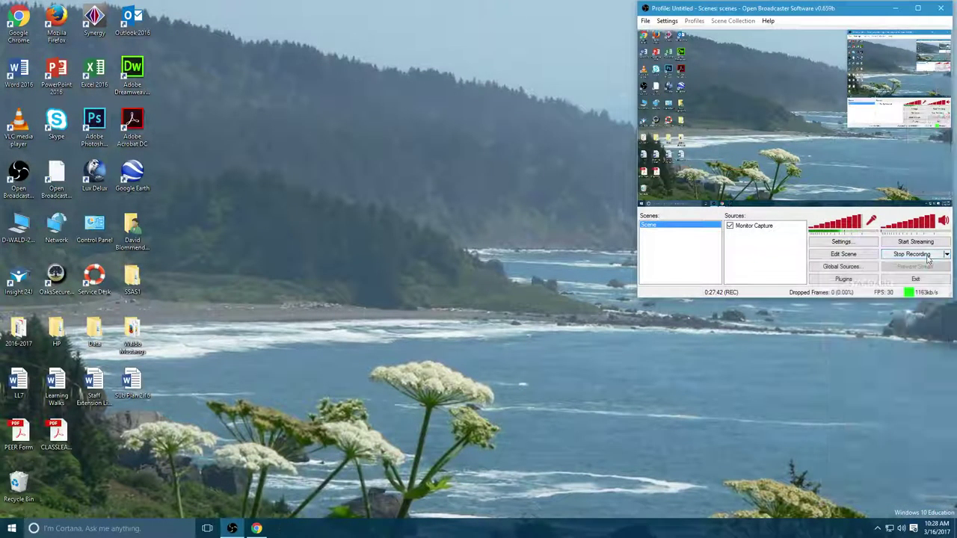